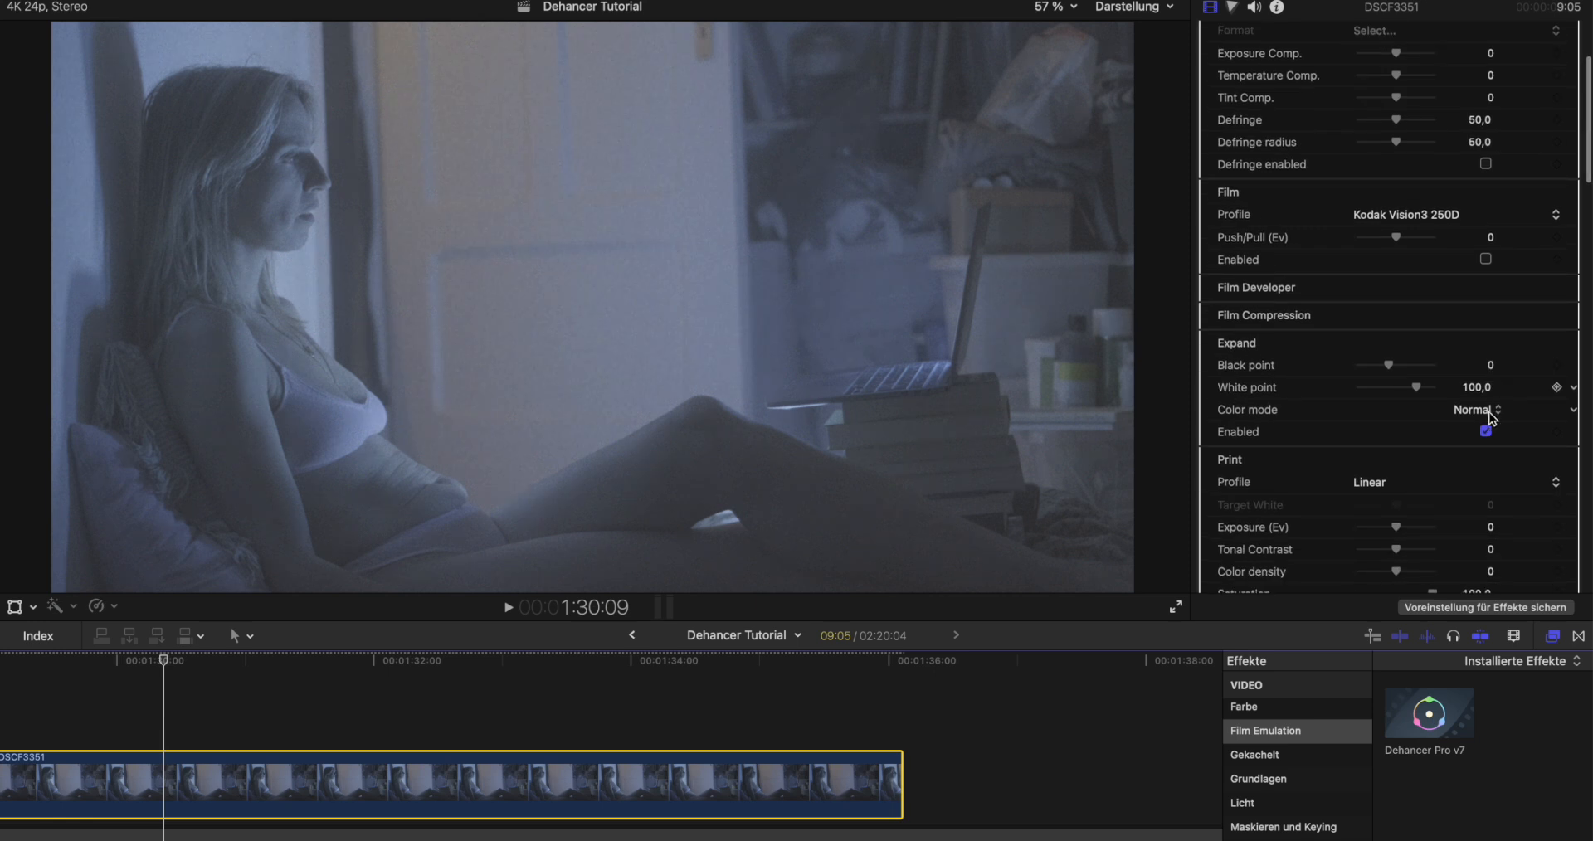
Disable the Expand, Print and Film Grain sections of the Dehancer effect.
left_click(1485, 432)
scroll(1489, 427, "down", 6)
left_click(1486, 390)
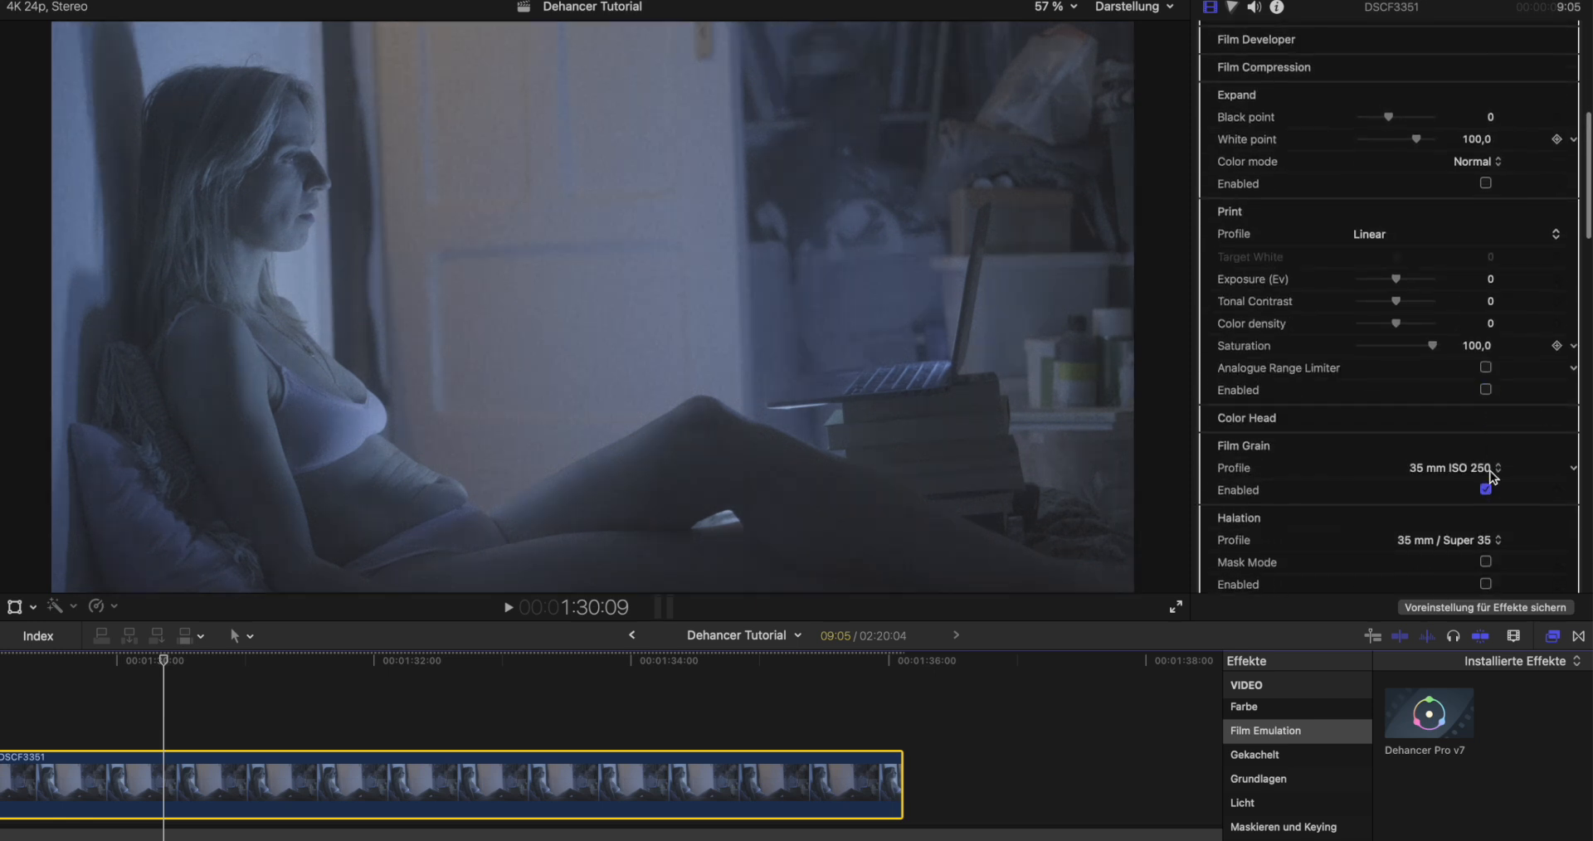
left_click(1486, 489)
scroll(1488, 497, "up", 10)
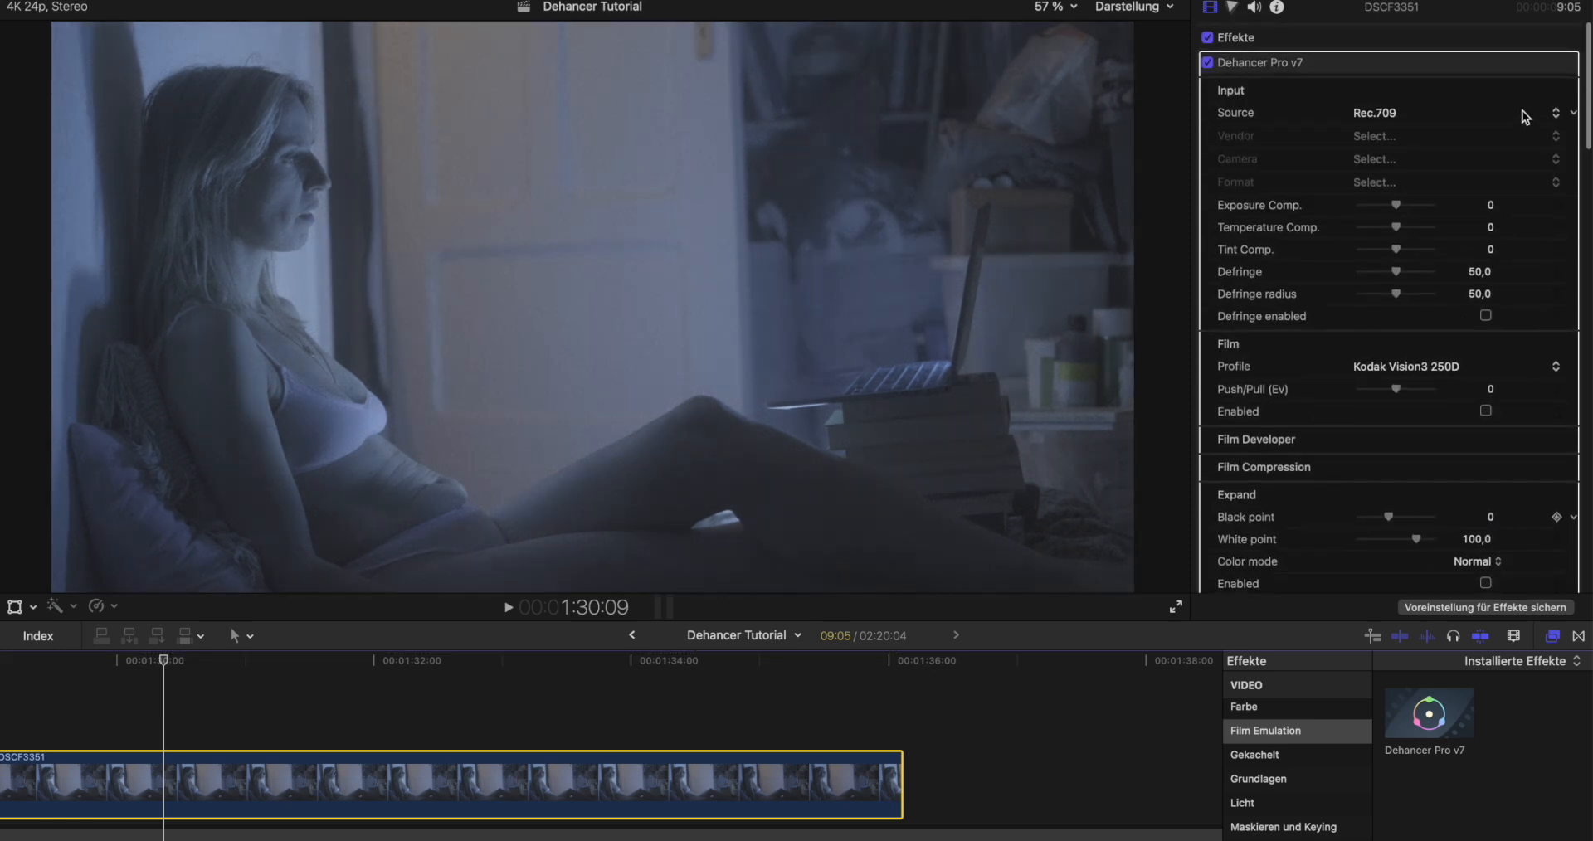
Set the Dehancer input source to a chosen camera: vendor Fujifilm, camera X-T3, format F-Log.
left_click(1540, 114)
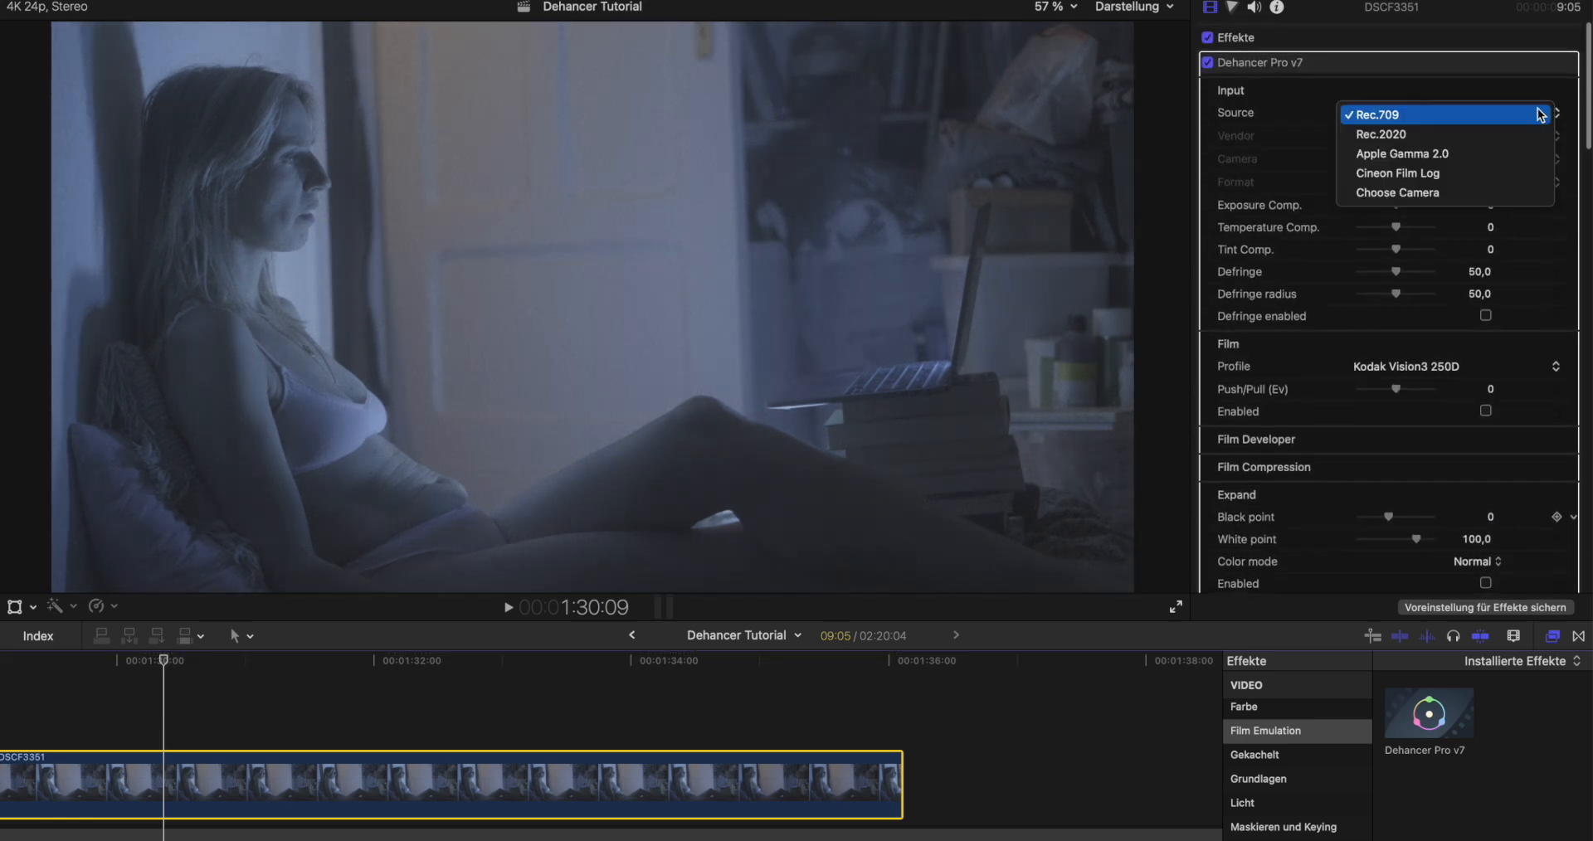
left_click(1471, 192)
left_click(1487, 138)
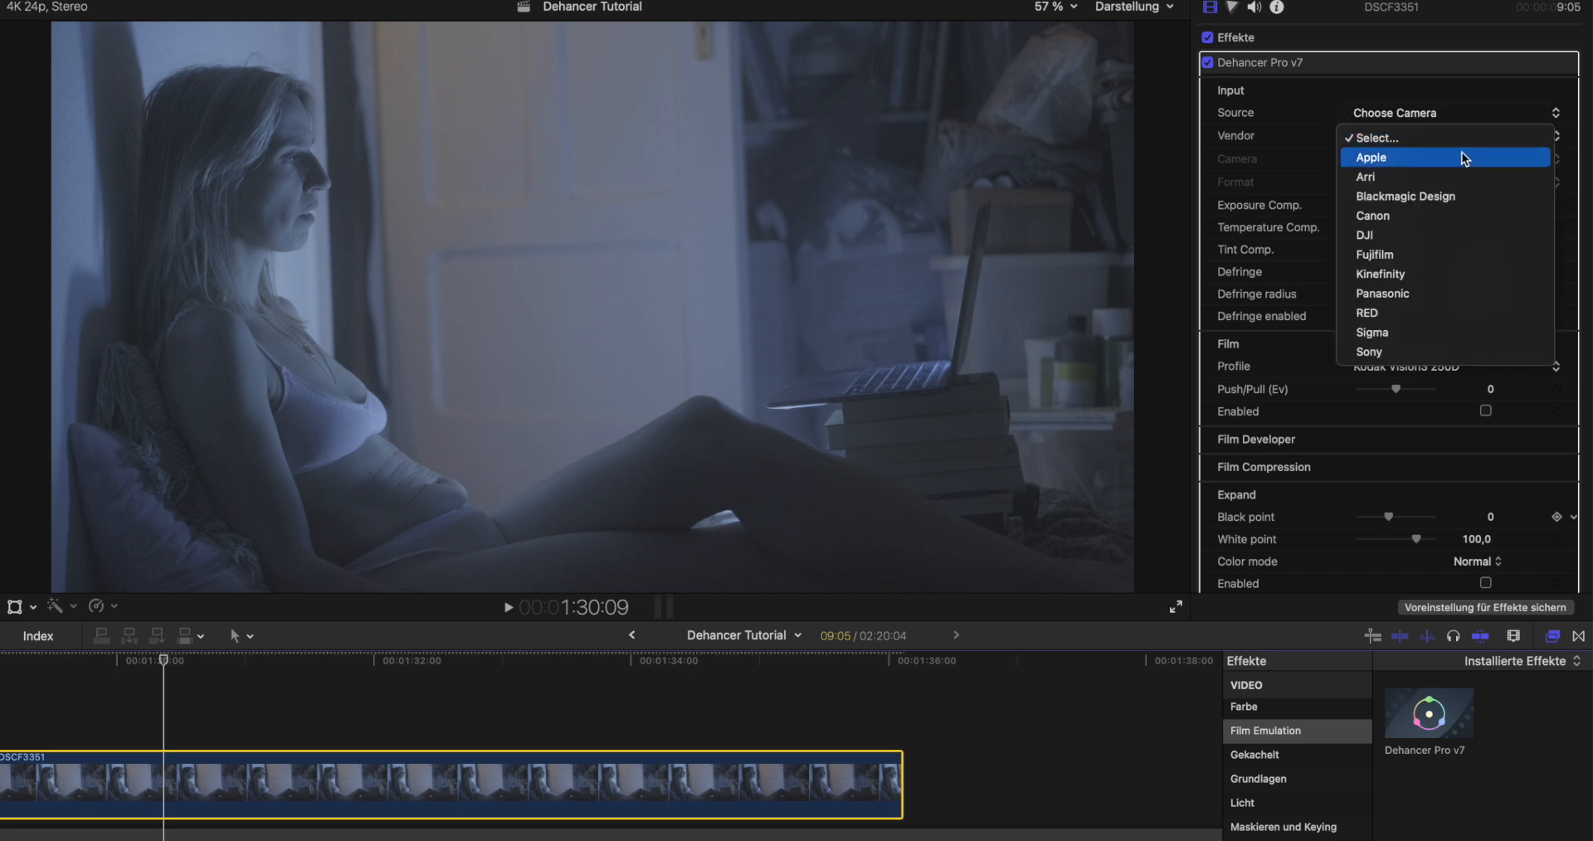
left_click(1430, 253)
left_click(1416, 160)
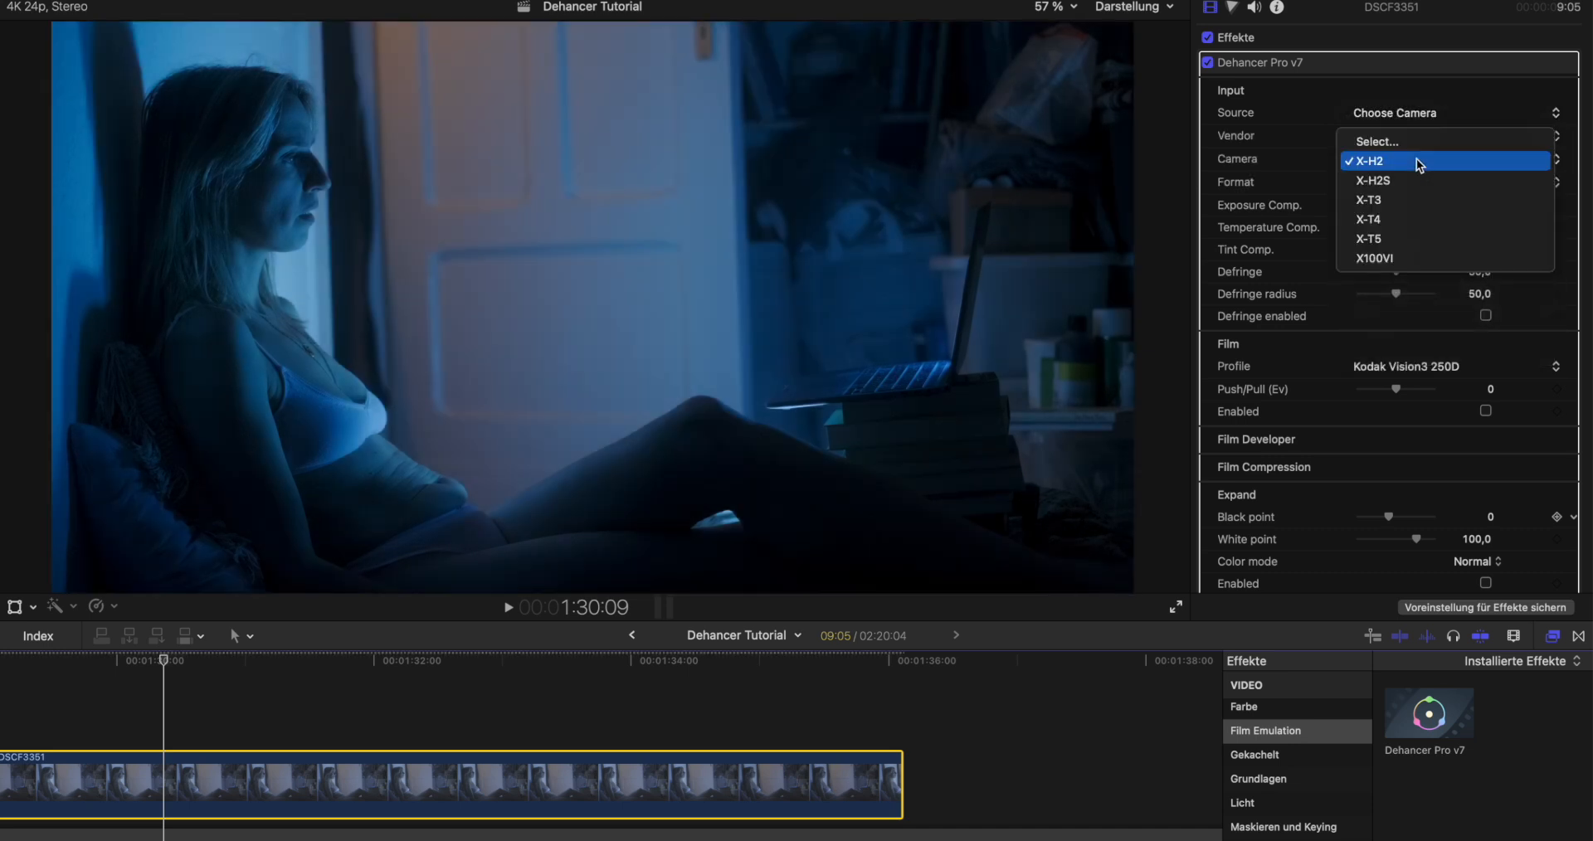
left_click(1410, 200)
left_click(1415, 184)
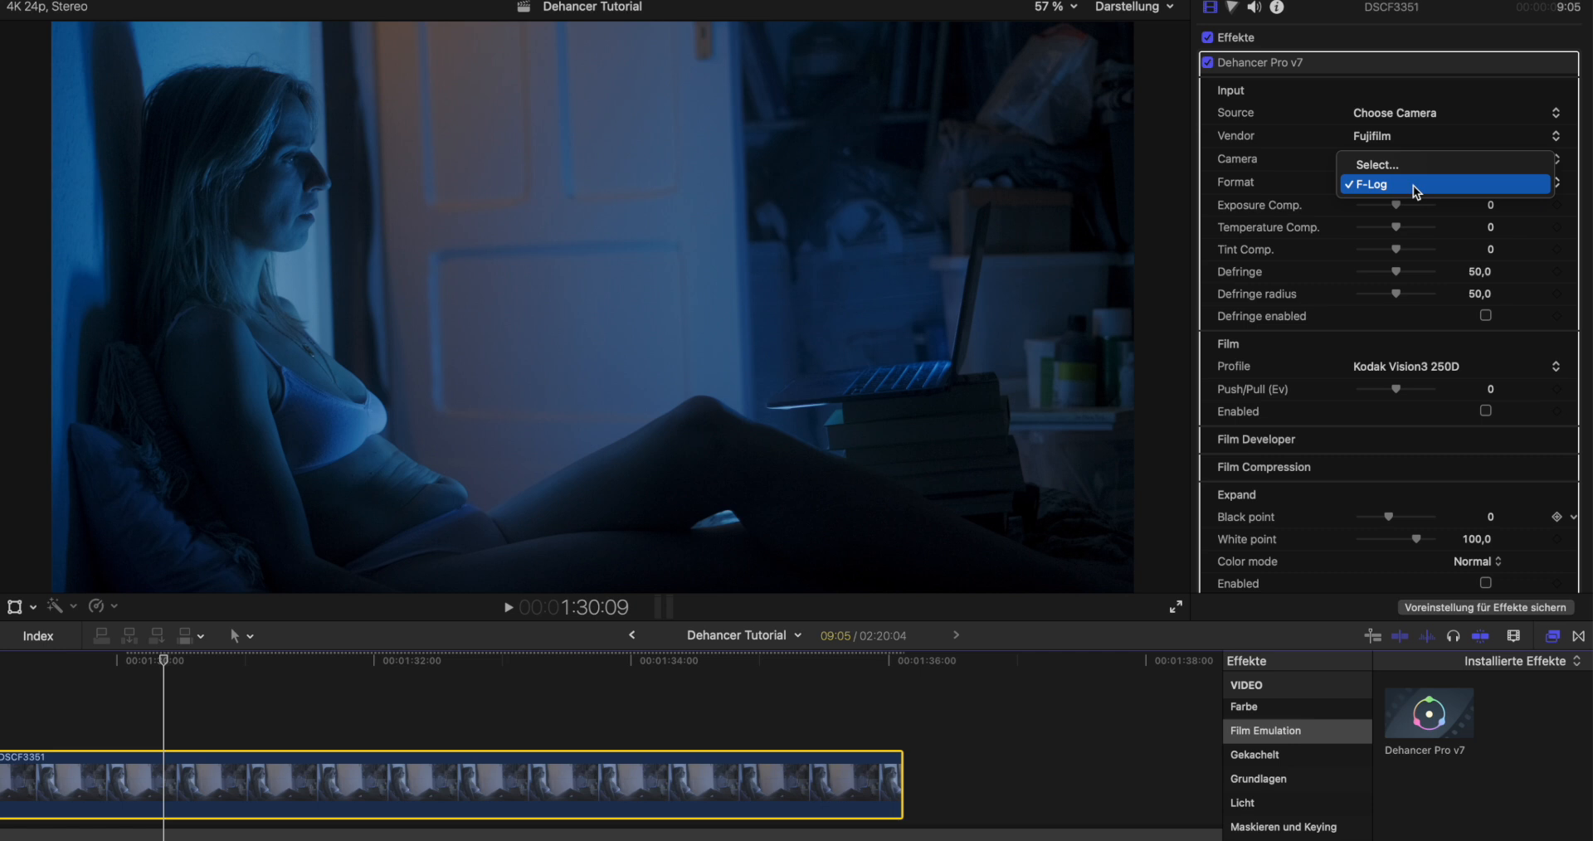
left_click(1414, 186)
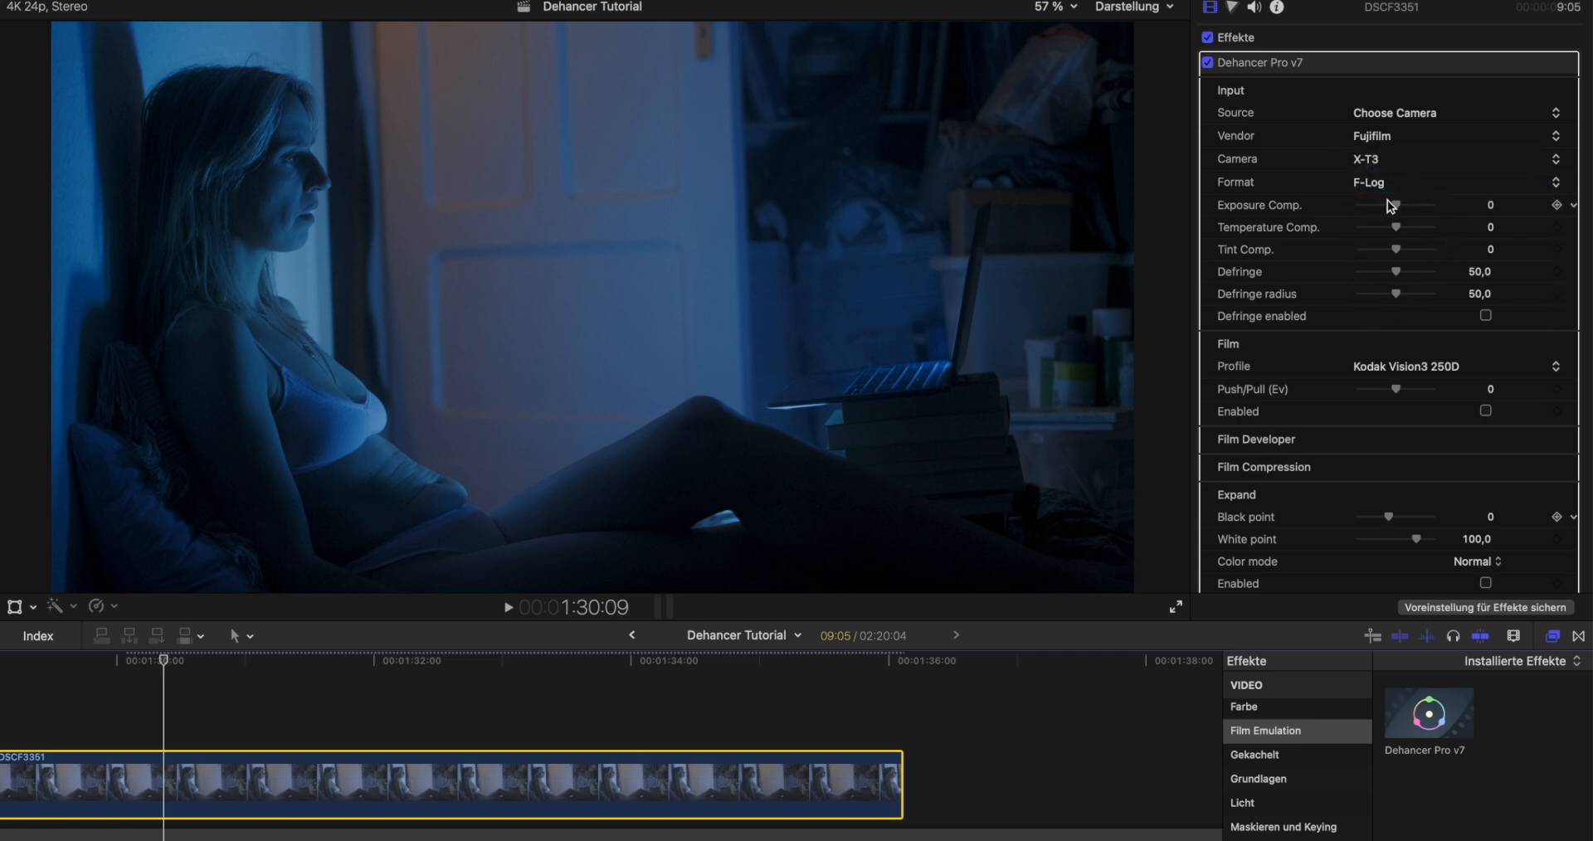
Set exposure compensation to 0.1 and temperature compensation to 3.0, and switch defringe on and off again.
left_click(1485, 318)
scroll(1486, 320, "down", 1)
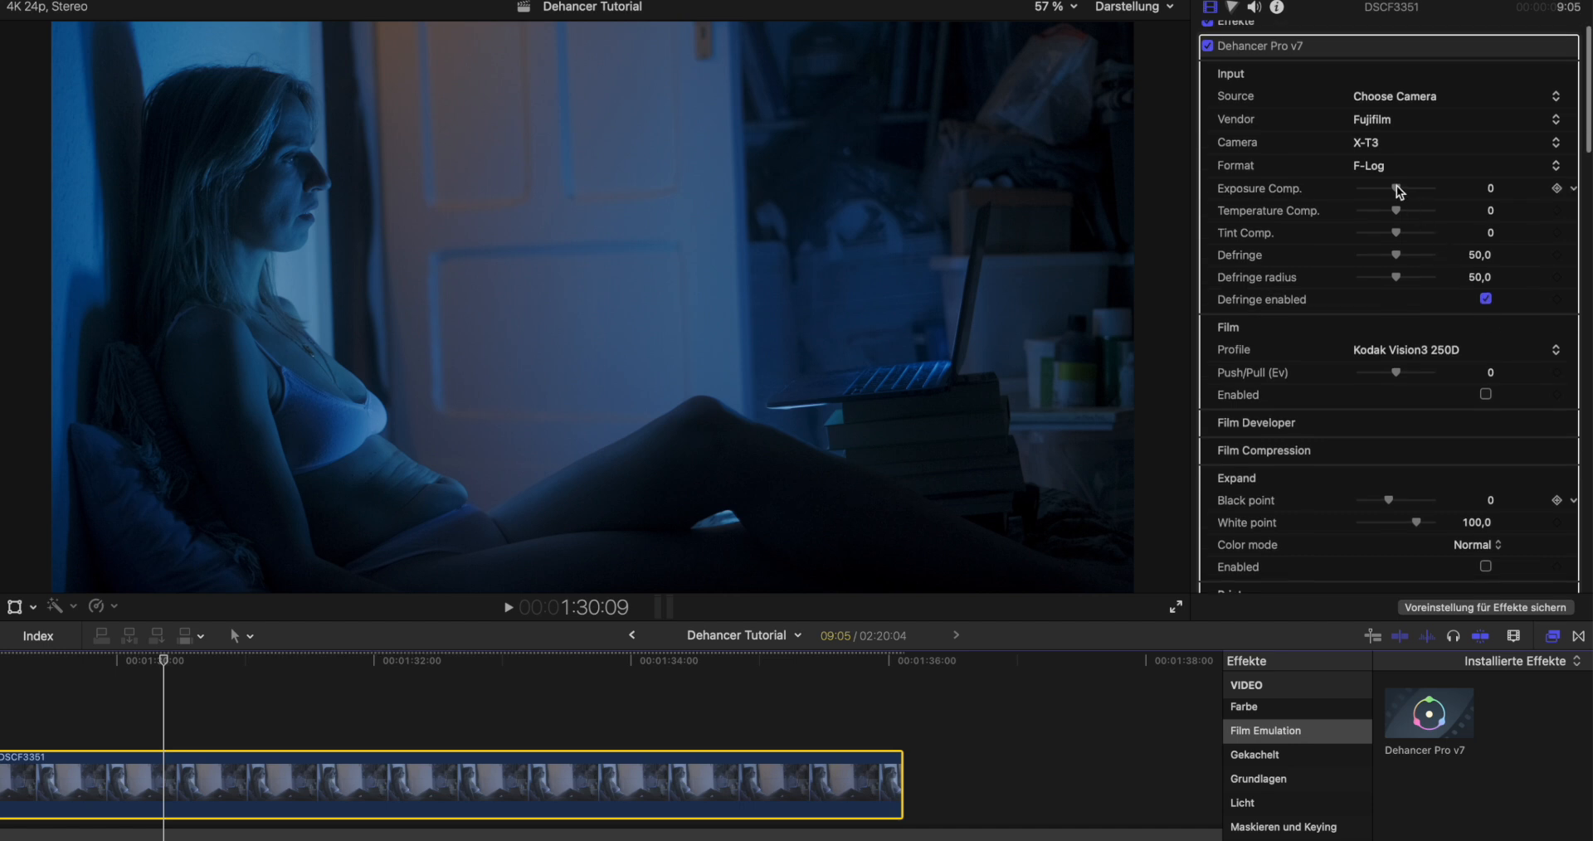
left_click_drag(1397, 189, 1399, 191)
mouse_move(1397, 211)
left_mouse_down()
mouse_move(1417, 213)
mouse_move(1399, 213)
left_mouse_up()
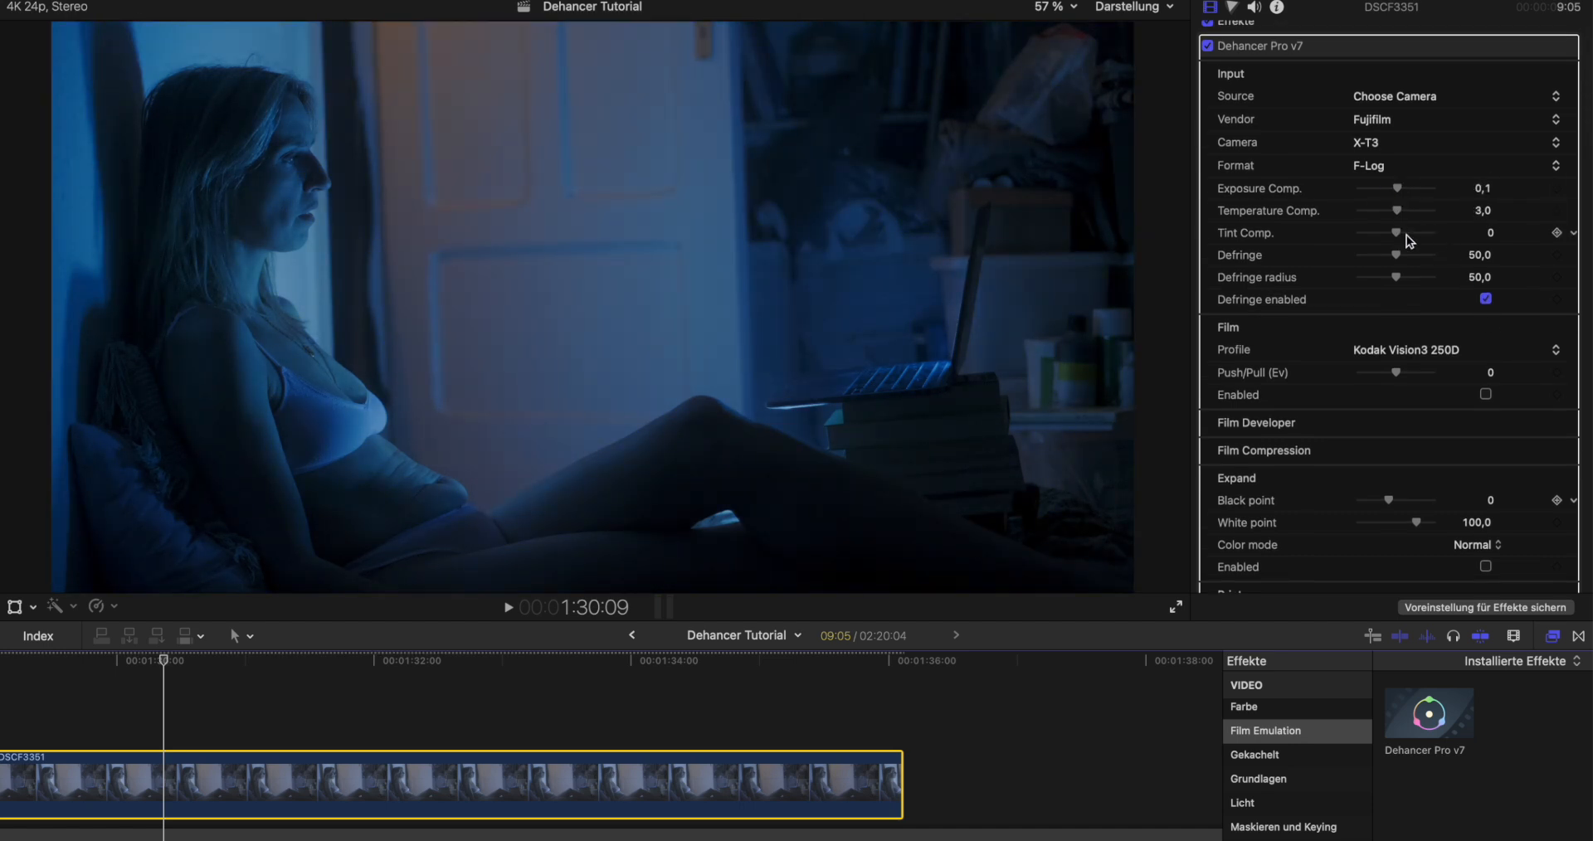
scroll(1408, 240, "down", 2)
left_click(1485, 291)
scroll(1453, 278, "up", 1)
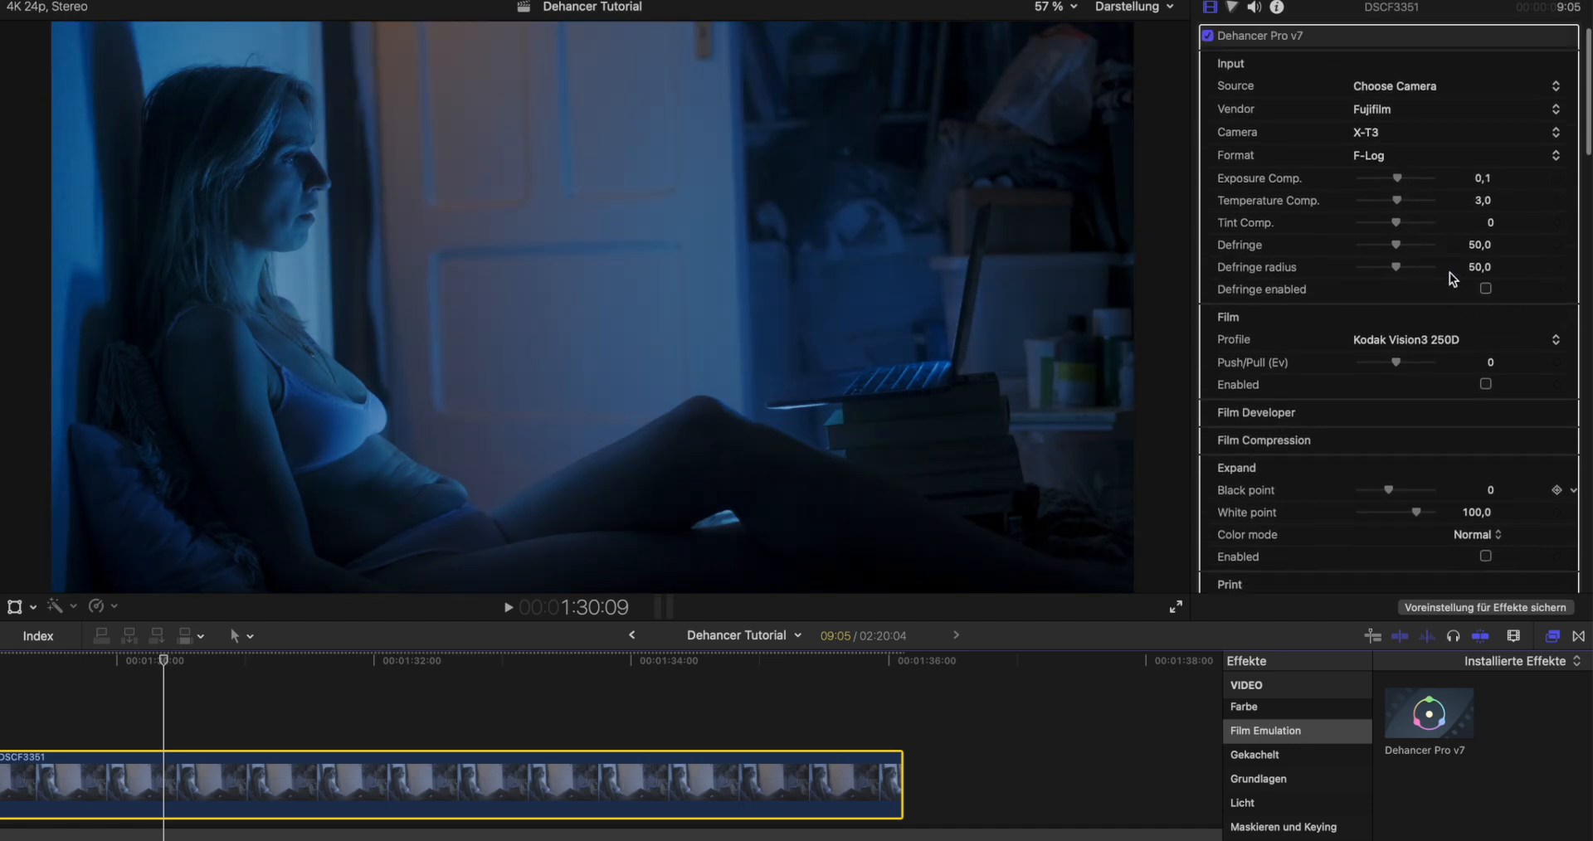
Enable the Film section with the Kodak Vision3 250D profile.
scroll(1453, 279, "down", 4)
left_click(1485, 282)
scroll(1429, 240, "up", 1)
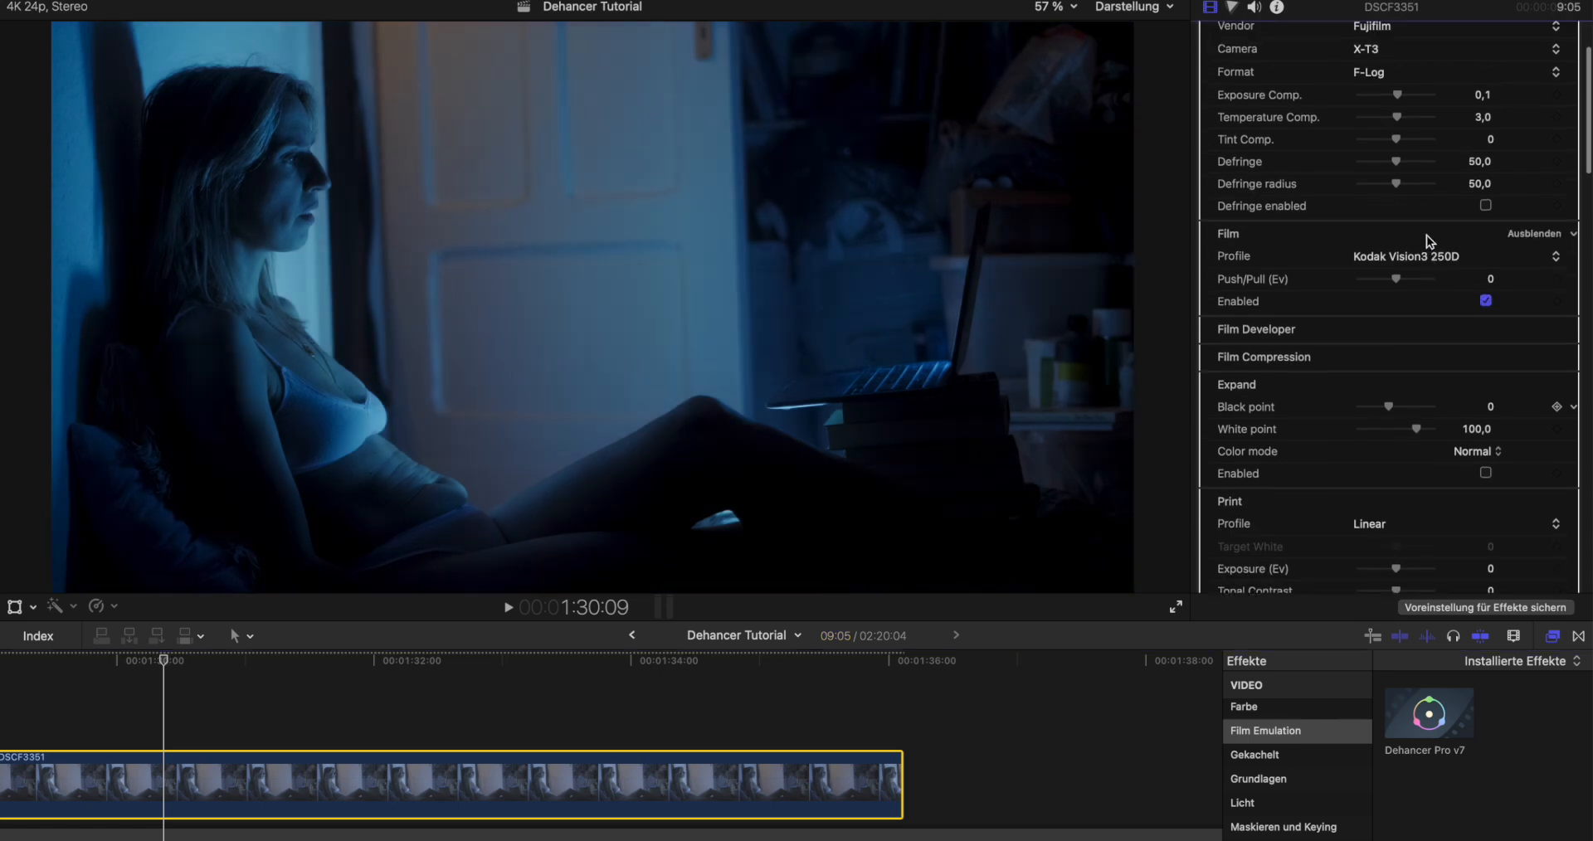
Try the Rollei CN200, Rollei Ortho 25 and Lomochrome Purple XR 100-400 film profiles on the clip.
left_click(1427, 255)
scroll(1433, 365, "up", 3)
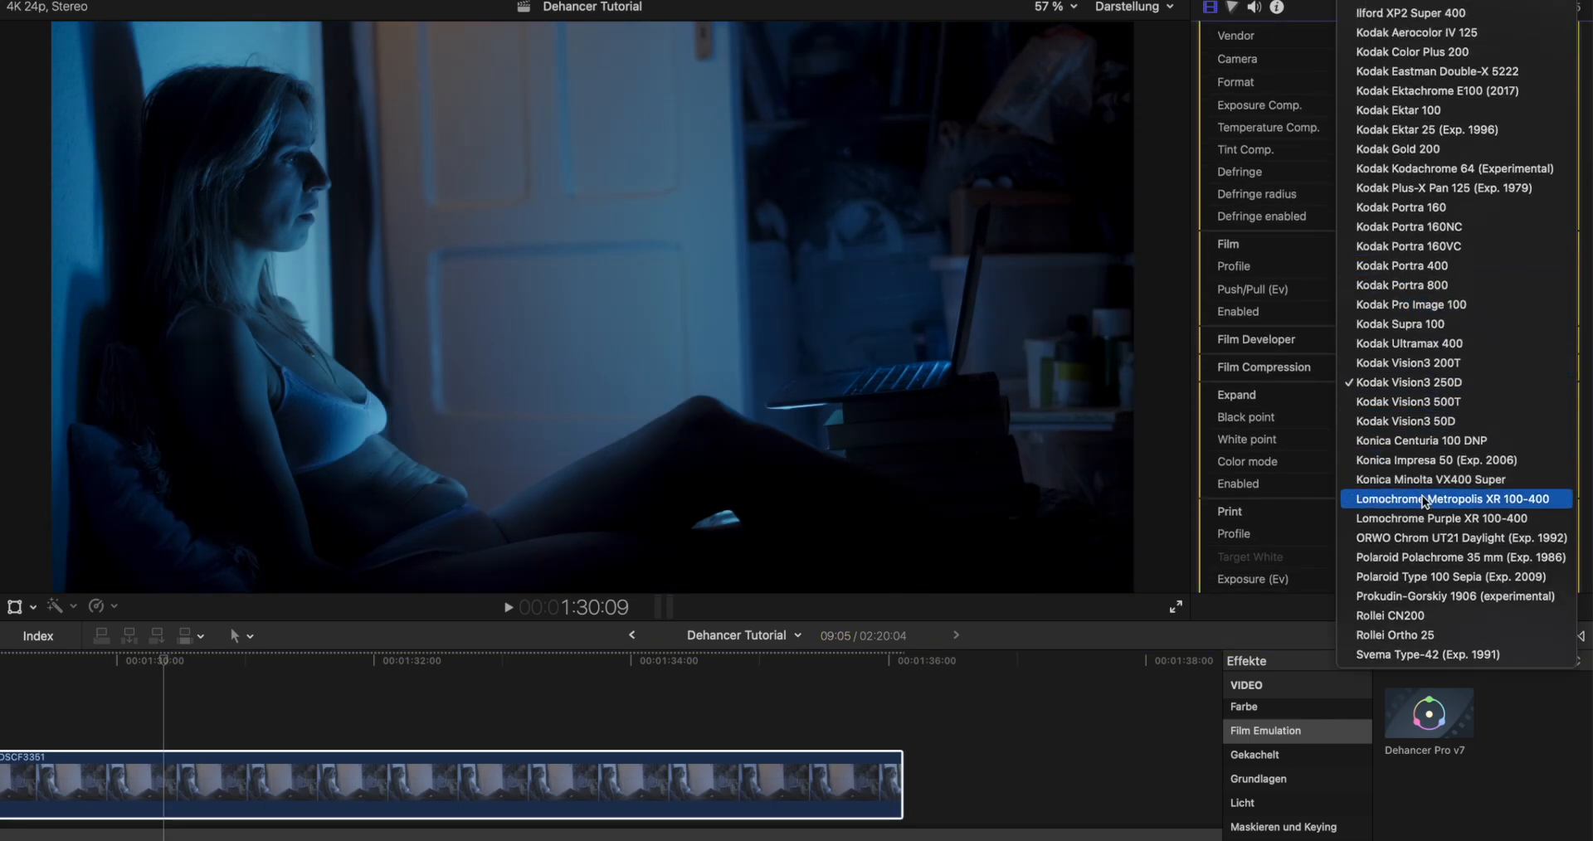
left_click(1407, 616)
left_click(1410, 267)
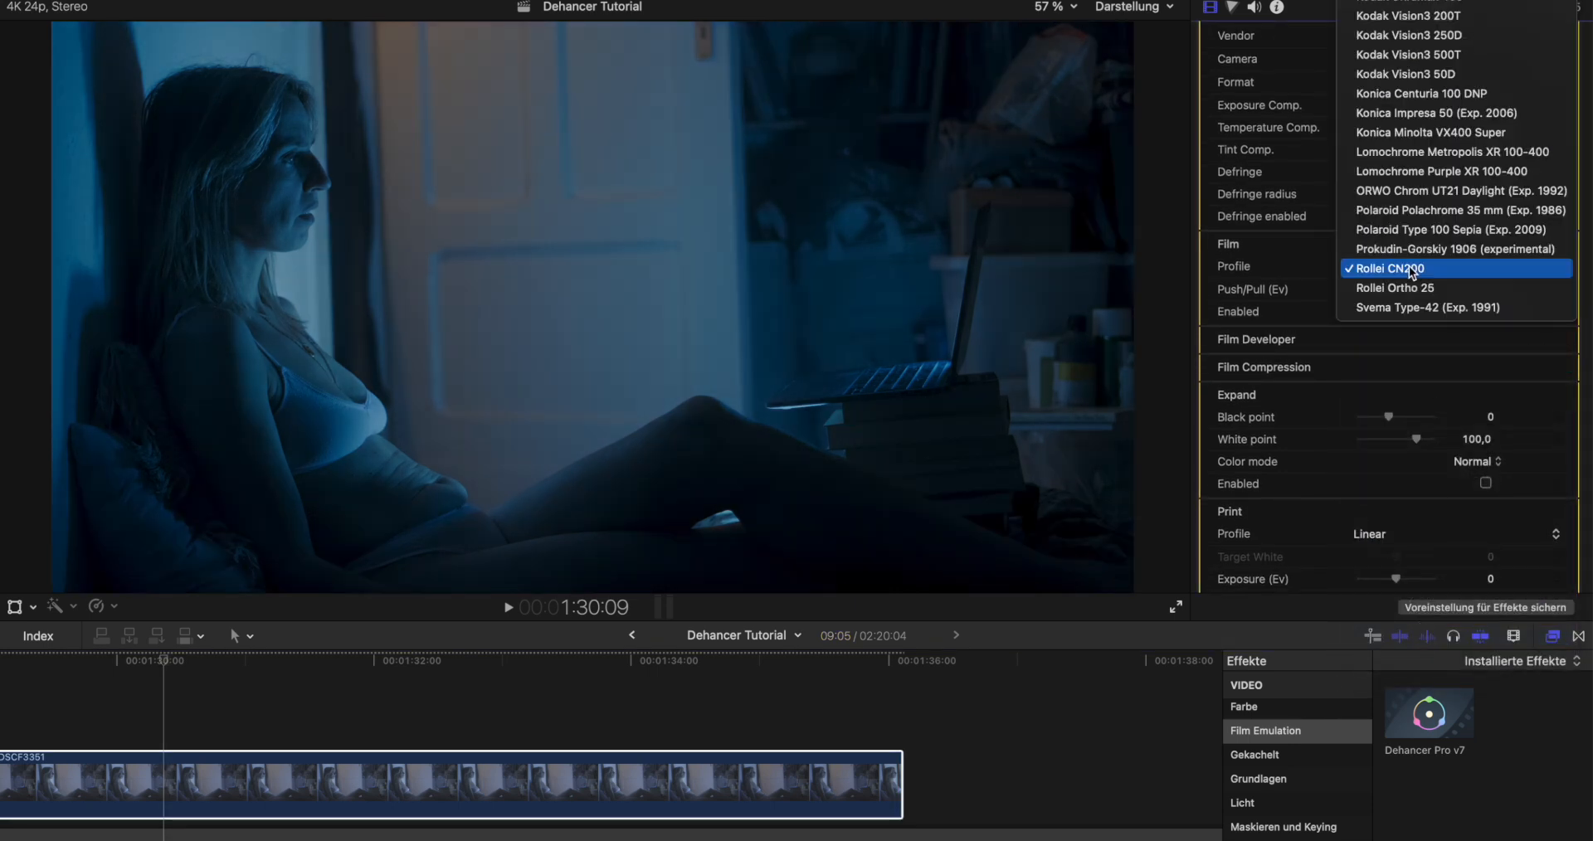
left_click(1402, 288)
left_click(1411, 268)
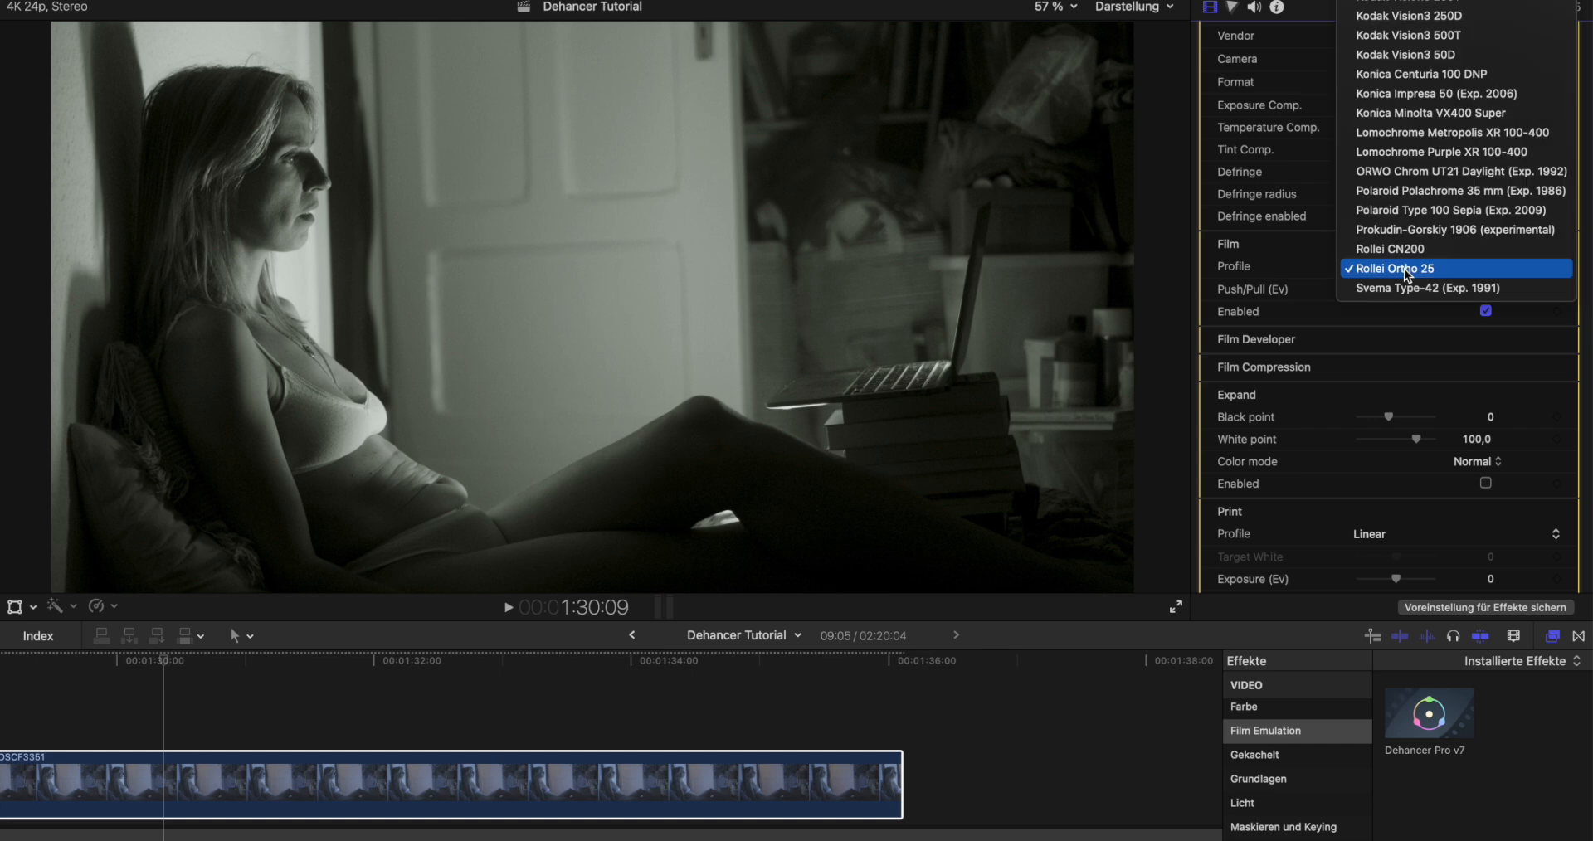
left_click(1413, 153)
Try the Kodak film profiles Vision3 200T, Portra 400, Kodachrome 64 (Experimental) and Ektar 25 (Exp. 1996) on the clip.
left_click(1411, 266)
scroll(1415, 265, "up", 3)
left_click(1420, 199)
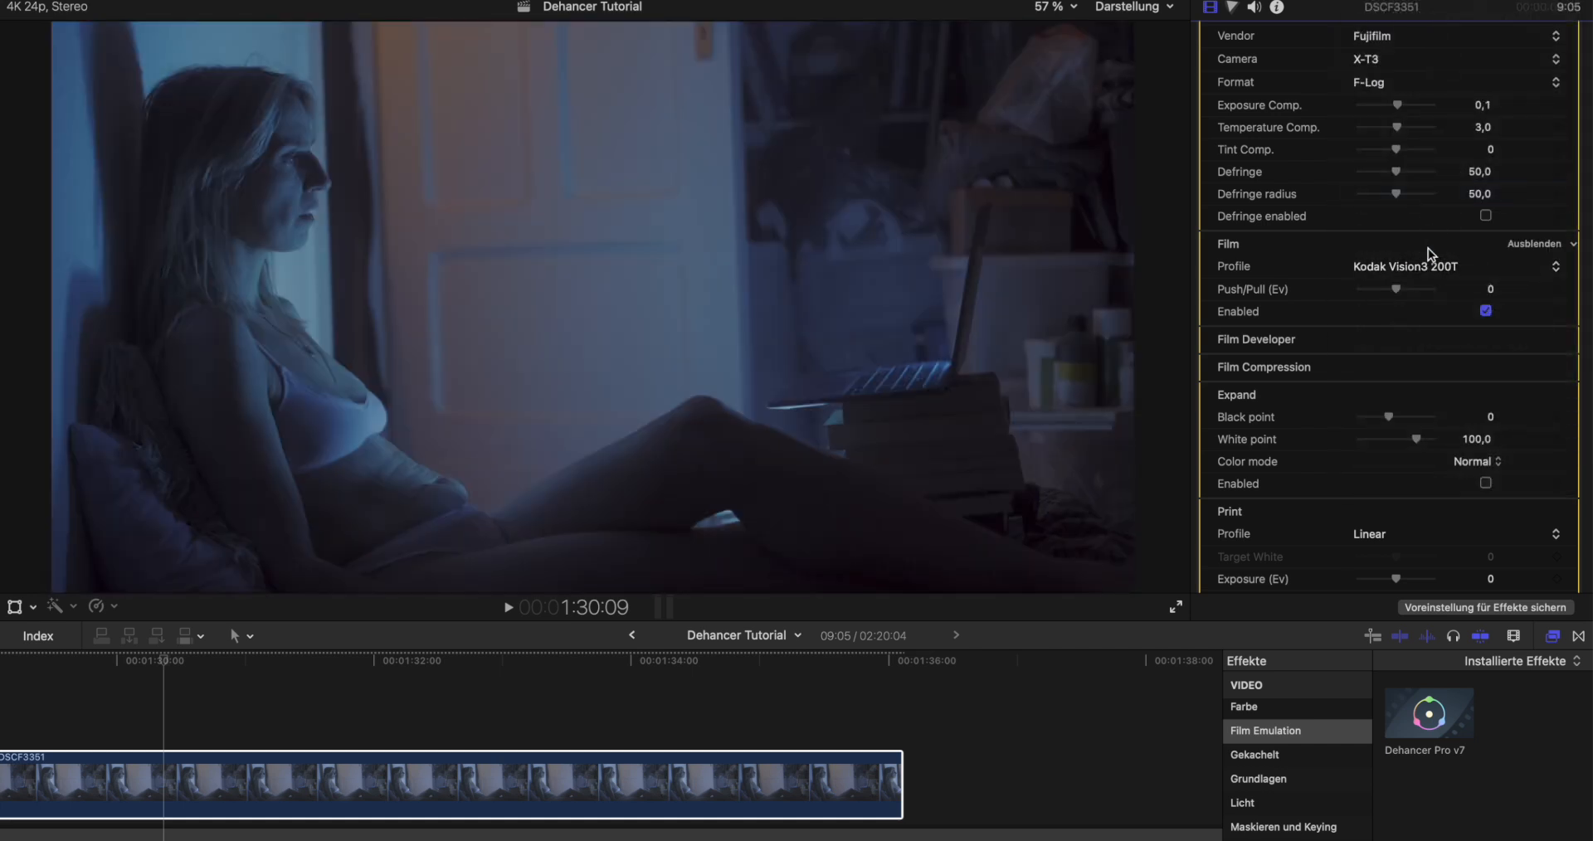
left_click(1427, 253)
left_click(1426, 228)
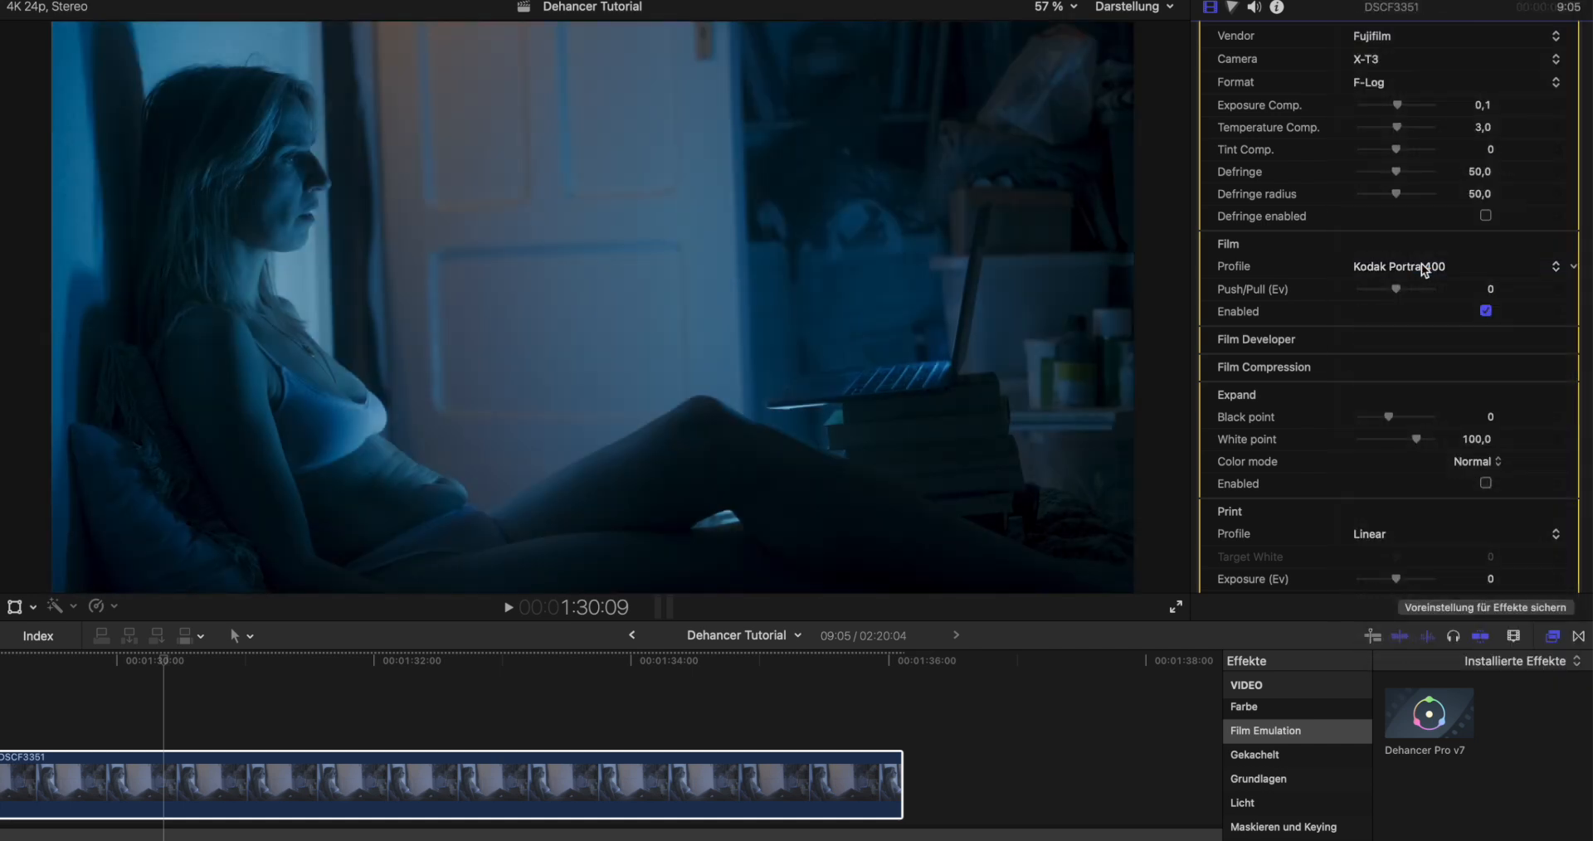
left_click(1421, 263)
left_click(1422, 171)
left_click(1422, 265)
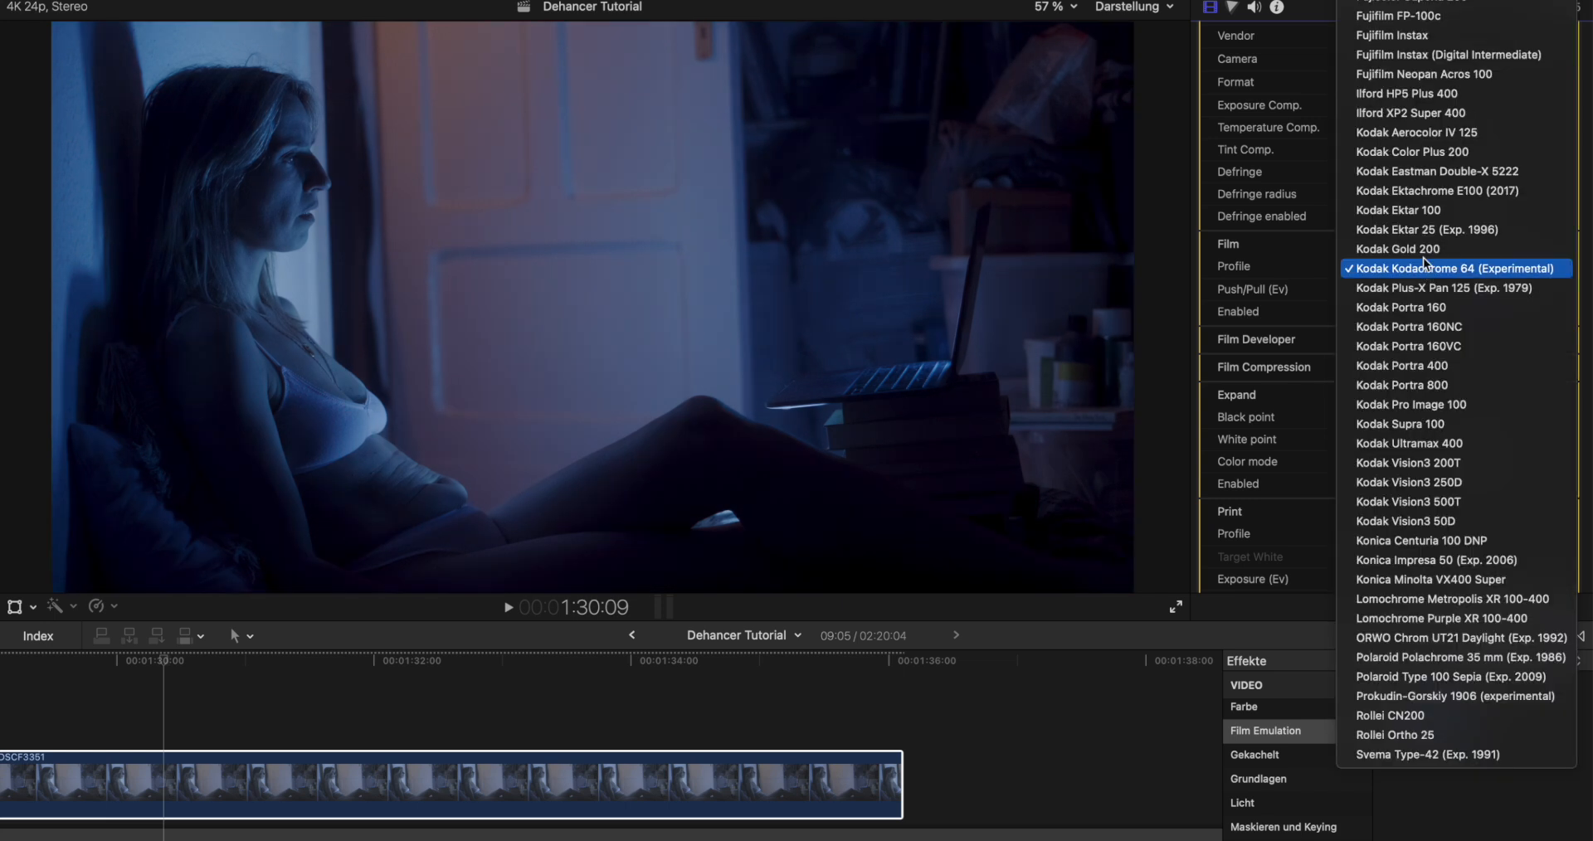
left_click(1419, 226)
Try the Ilford HP5 Plus 400, Fujicolor Natura 1600, Fujichrome Velvia 100 and Fuji Eterna Vivid 500 (Exp. 2013) film profiles.
left_click(1421, 260)
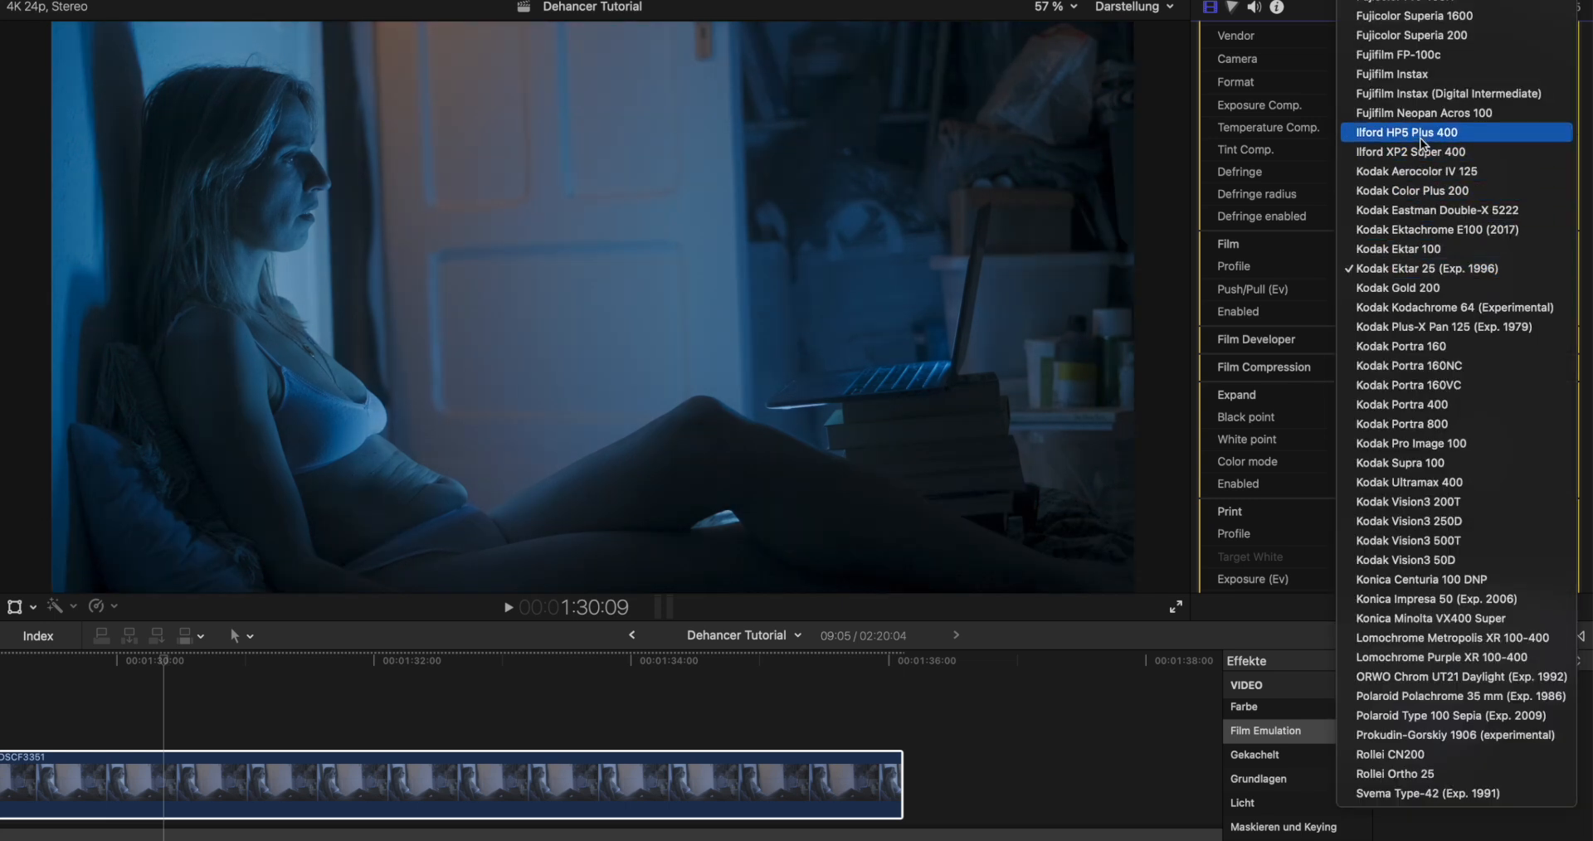
left_click(1421, 134)
left_click(1412, 268)
scroll(1431, 166, "up", 2)
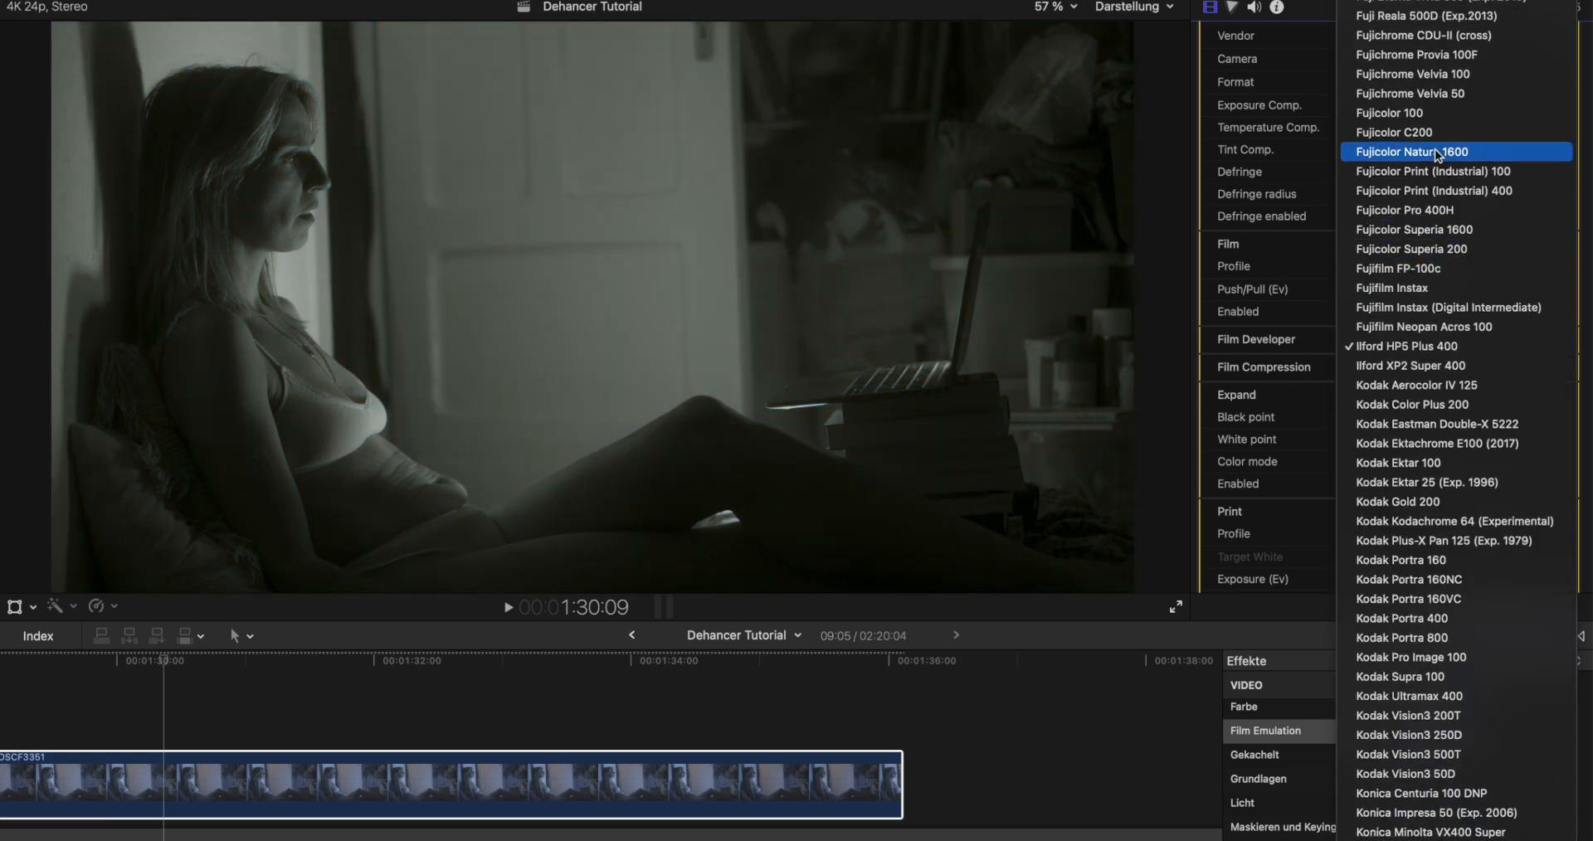
left_click(1436, 152)
left_click(1429, 267)
left_click(1434, 191)
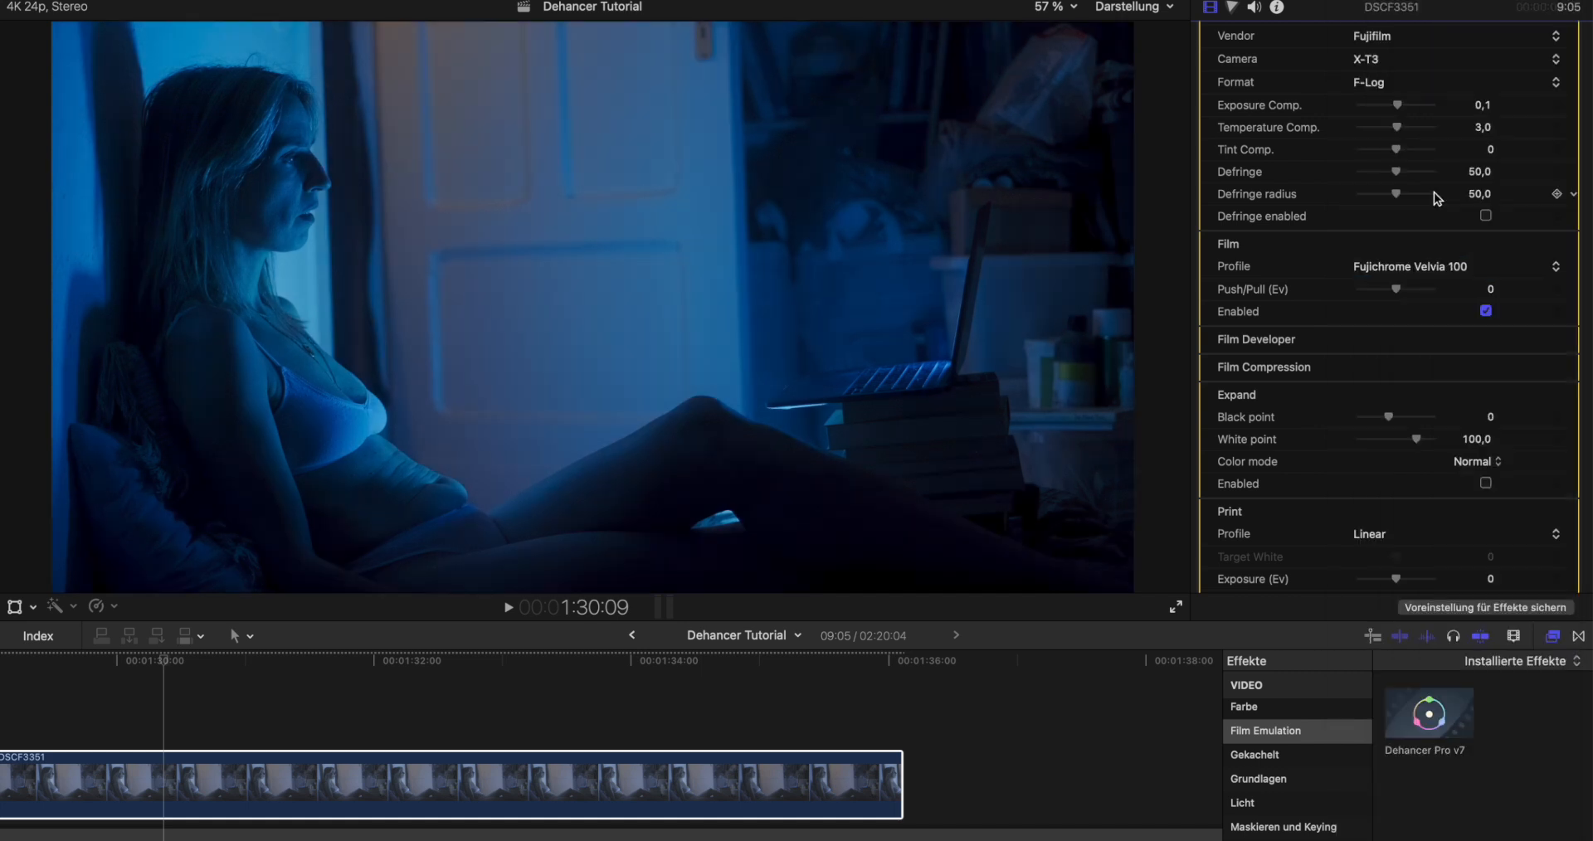
left_click(1440, 267)
left_click(1443, 193)
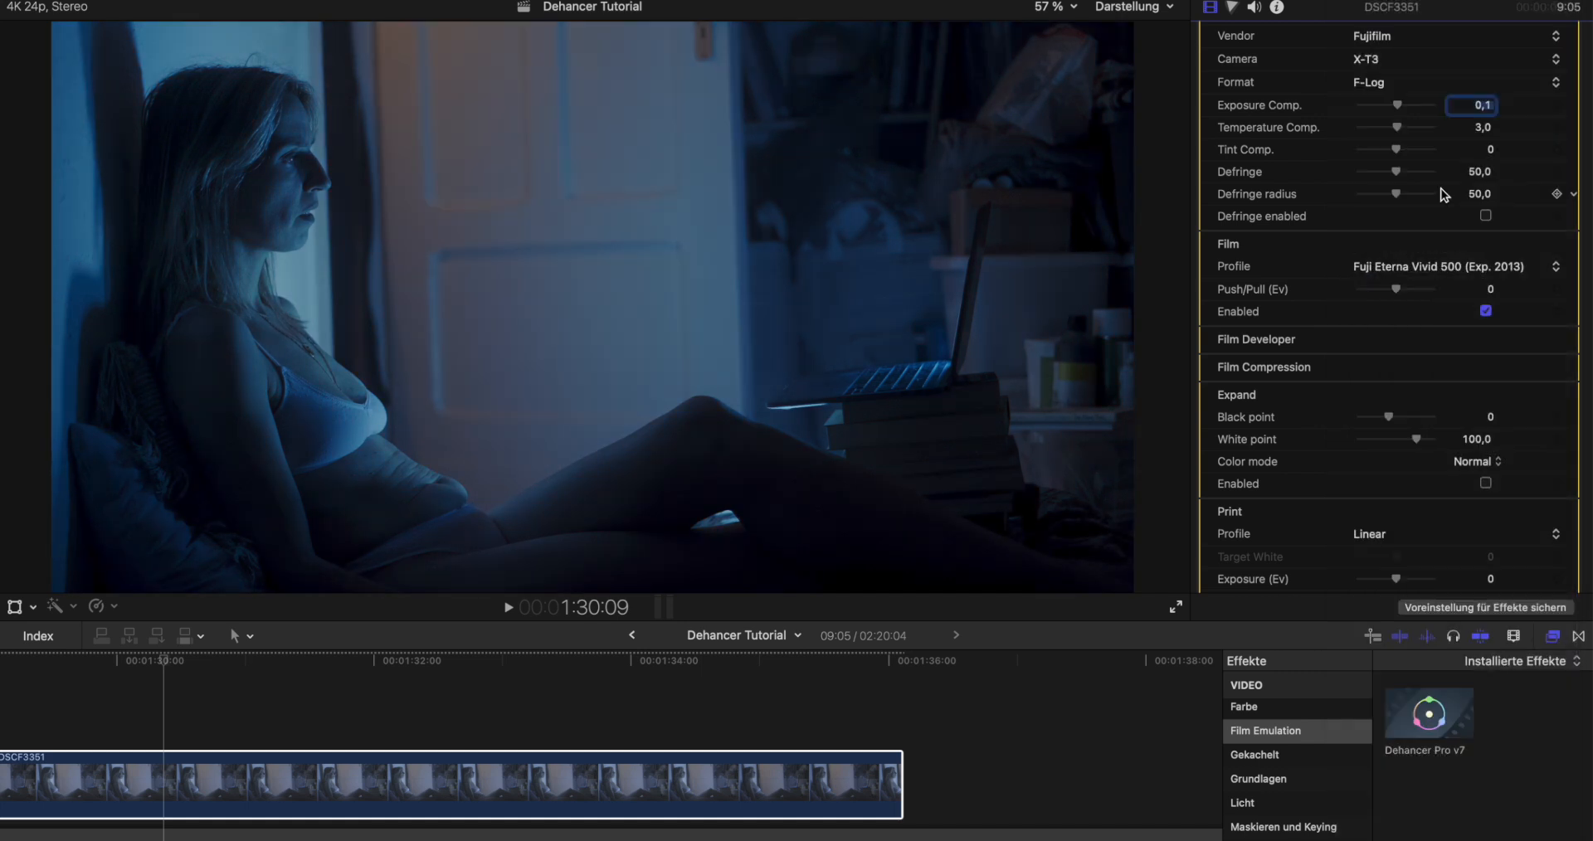
Apply the Cinestill 50D film profile to the clip.
left_click(1453, 267)
left_click(1451, 234)
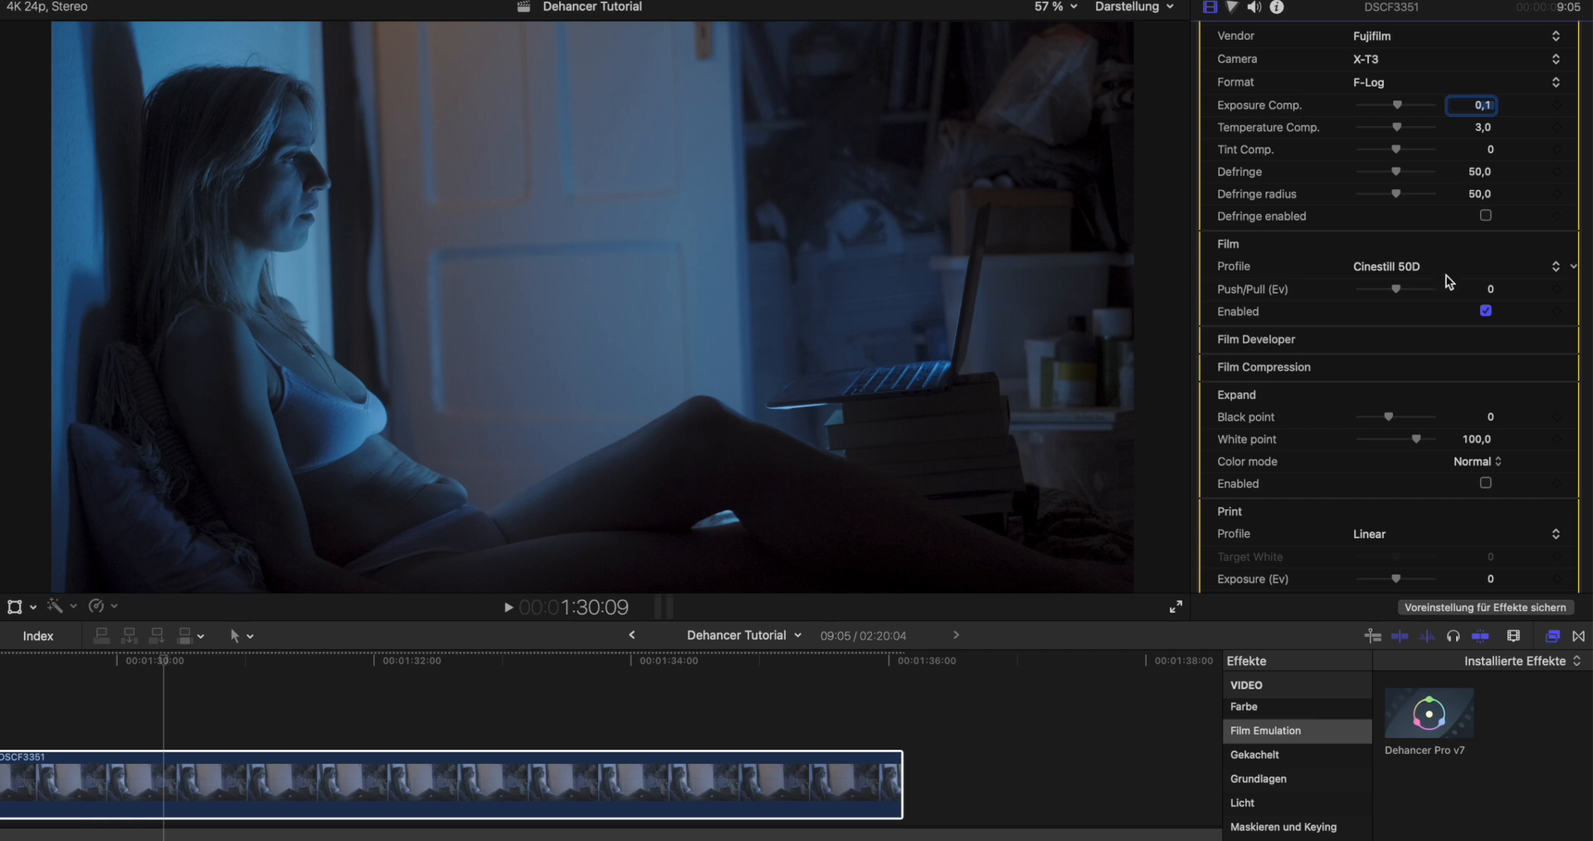
Expand the Film Developer settings and set contrast boost to 2.0 and color boost to -1.0.
scroll(1544, 291, "down", 3)
left_click(1531, 252)
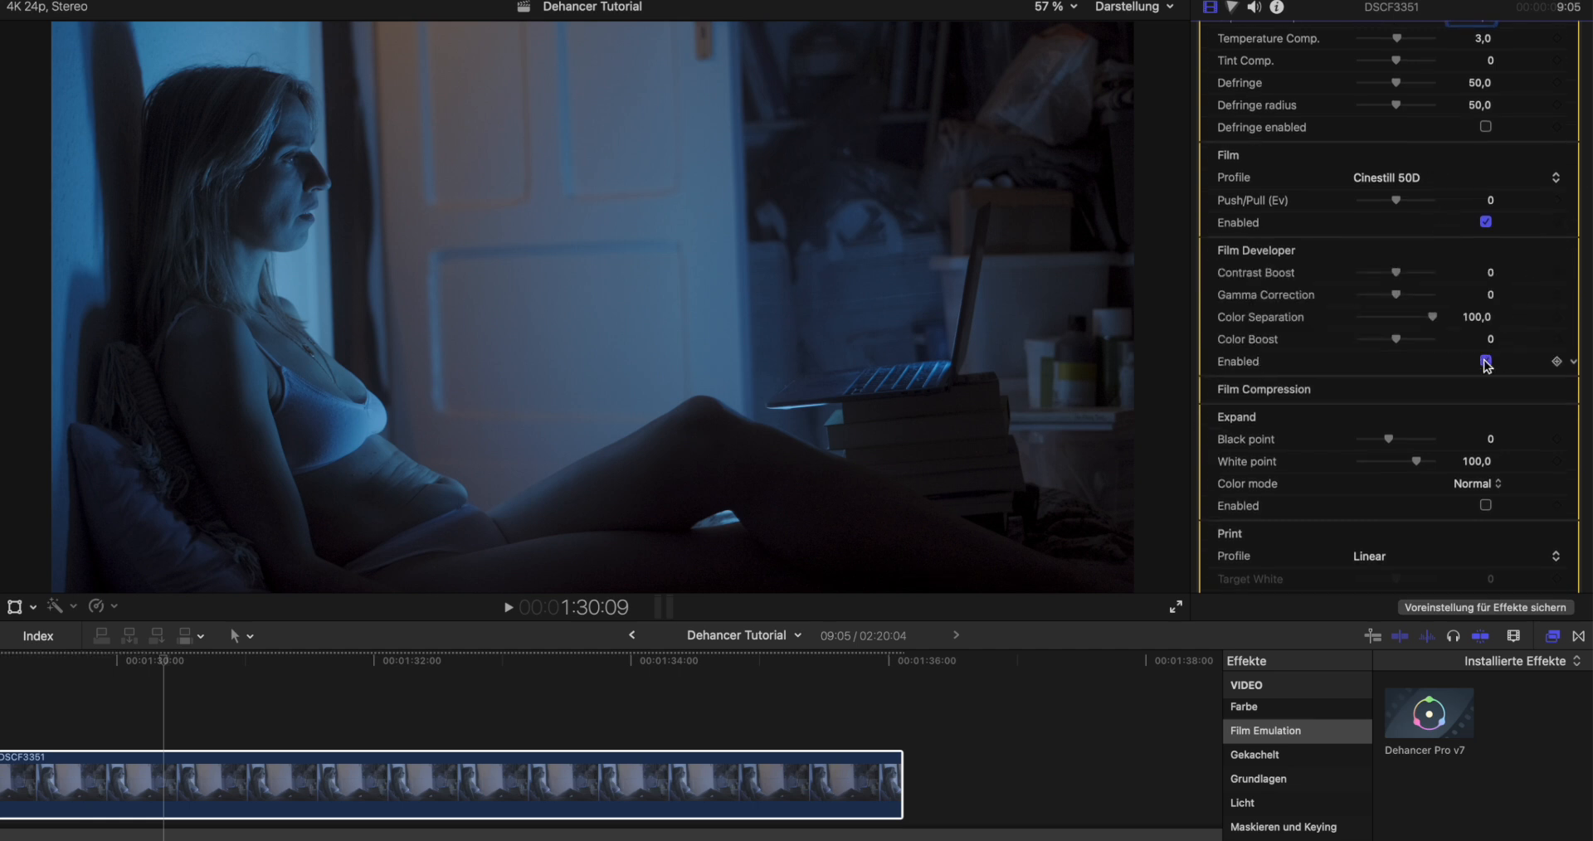
mouse_move(1400, 276)
left_mouse_down()
mouse_move(1420, 275)
mouse_move(1404, 277)
left_mouse_up()
mouse_move(1401, 345)
left_mouse_down()
mouse_move(1422, 345)
mouse_move(1395, 345)
left_mouse_up()
Set the Film Compression white point to 105.0, tonal range to 35.0 and color density to 56.0, and switch the section off.
scroll(1487, 366, "down", 5)
left_click(1540, 240)
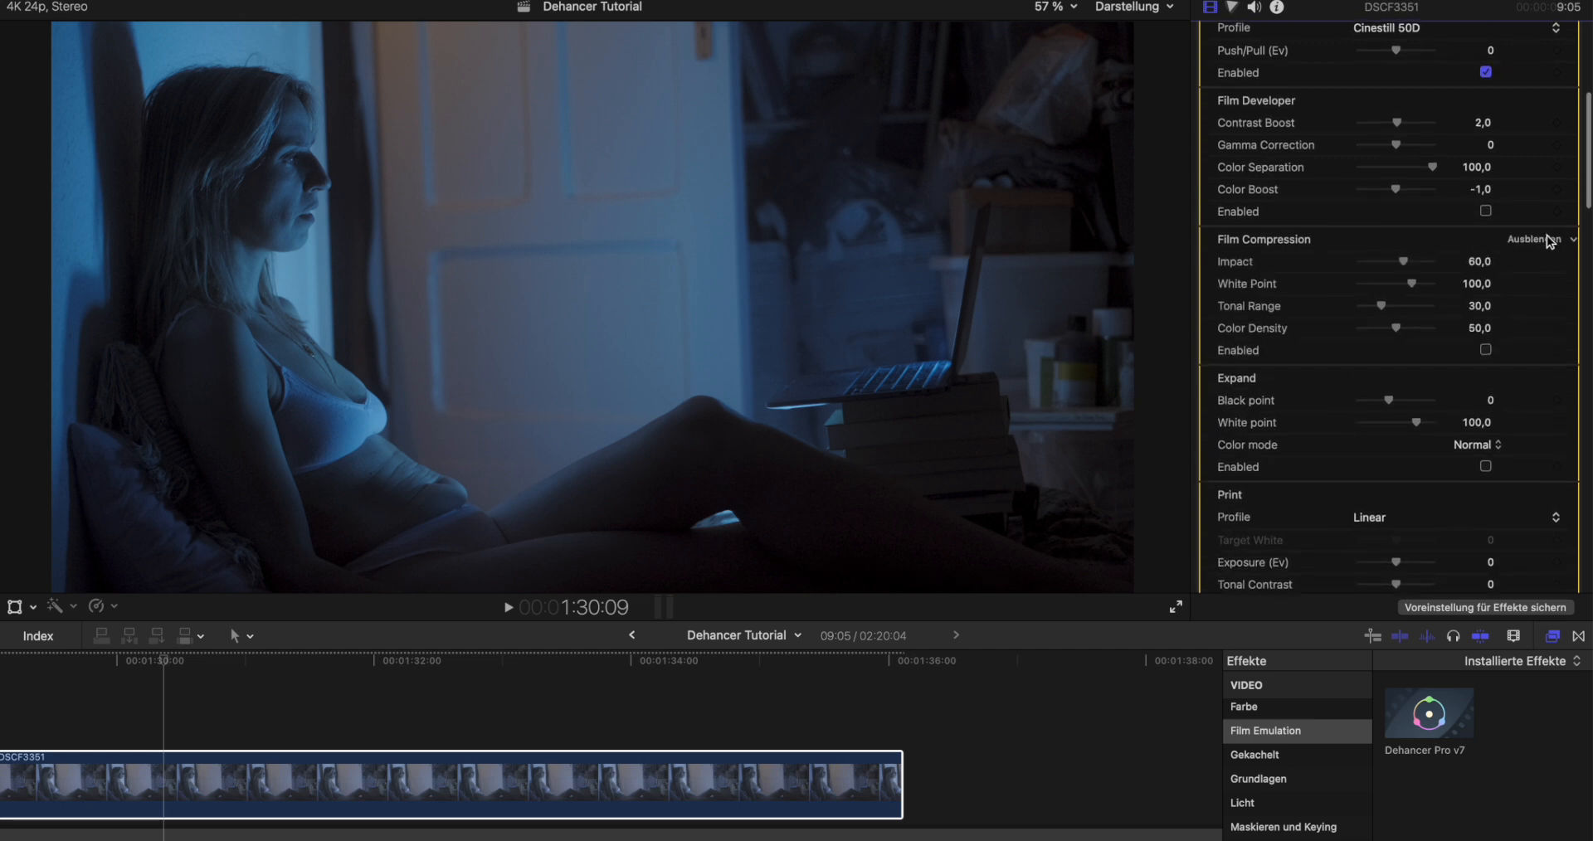
left_click_drag(1421, 290, 1400, 333)
left_click(1486, 350)
Set the Expand section's black point to -1.0 and white point to 86.0.
scroll(1415, 335, "down", 5)
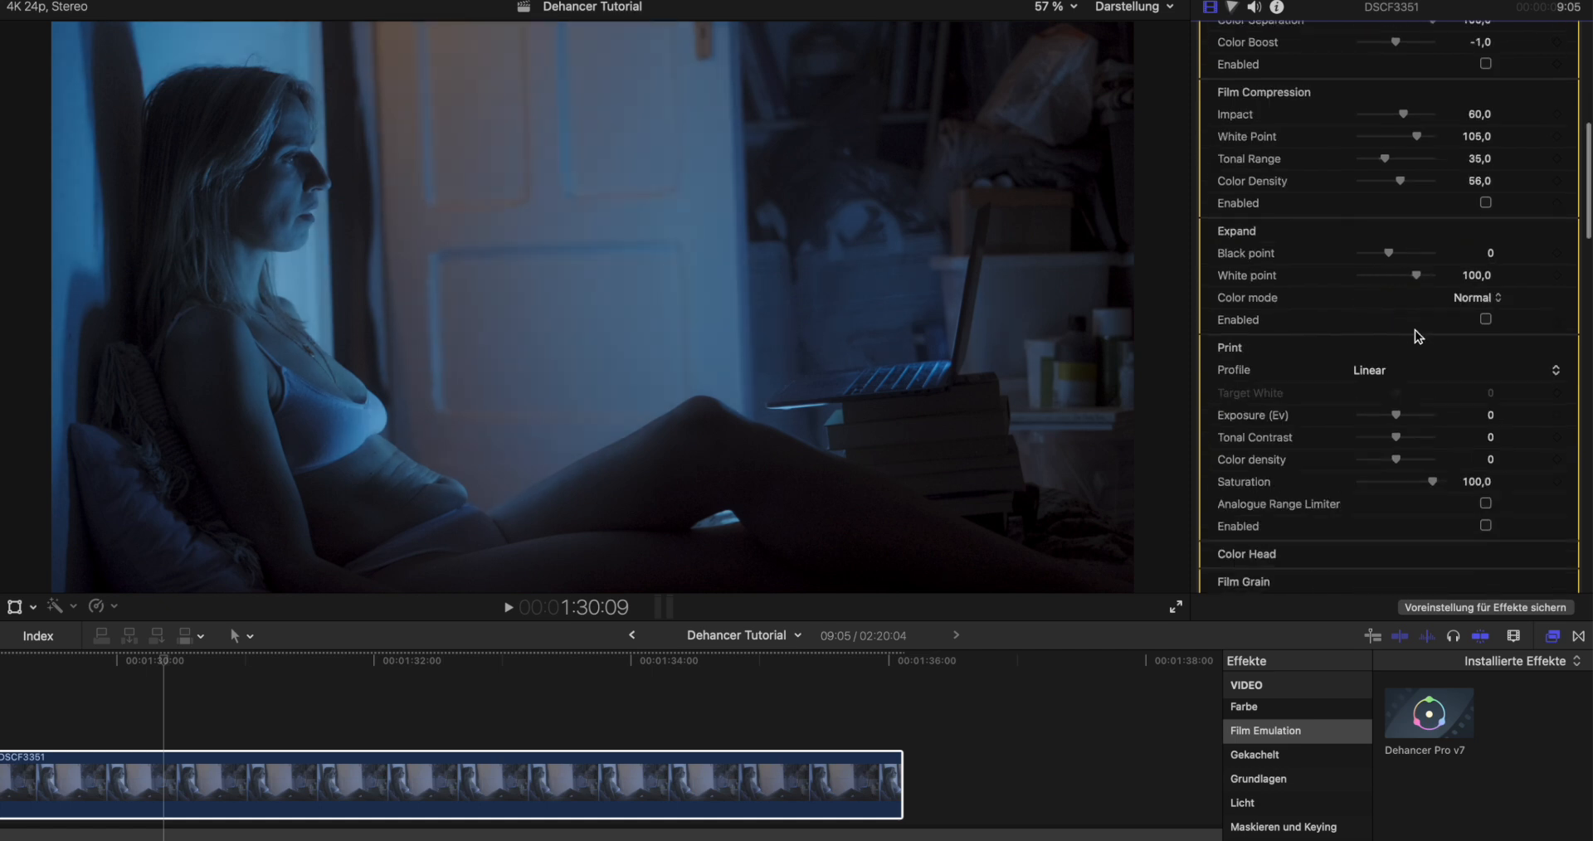
left_click(1486, 313)
left_click_drag(1389, 251, 1413, 279)
Set the Print exposure to -0.41, tonal contrast to -2.0 and color density to -13.0, and switch the section off.
scroll(1416, 285, "down", 5)
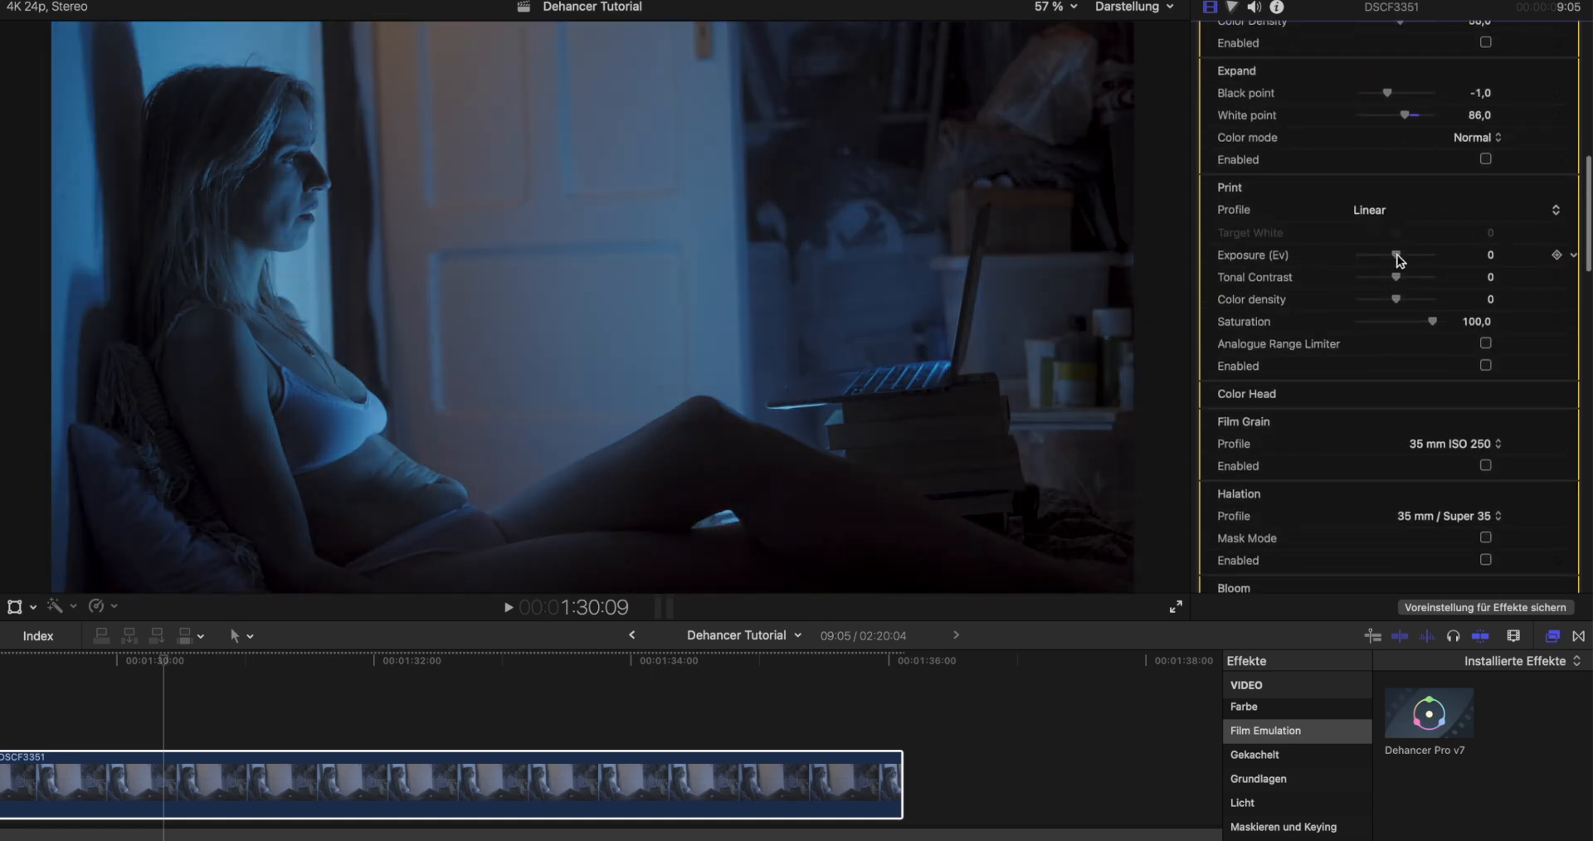
left_click(1487, 325)
left_click_drag(1396, 215, 1392, 215)
mouse_move(1396, 237)
left_mouse_down()
mouse_move(1411, 284)
mouse_move(1437, 282)
mouse_move(1399, 245)
left_mouse_up()
left_click(1486, 324)
Set Color Head Yellow-Blue 4.0, Magenta-Green 1.0, Cyan-Red 6.0, shadows tone 11.0, midtones tone -5.0 and highlights tone 9.0, and switch it off.
scroll(1461, 299, "down", 3)
left_click(1535, 222)
left_click(1487, 447)
mouse_move(1397, 267)
left_mouse_down()
mouse_move(1377, 268)
mouse_move(1397, 268)
left_mouse_up()
left_click_drag(1396, 290, 1401, 290)
mouse_move(1397, 334)
left_mouse_down()
mouse_move(1377, 355)
mouse_move(1395, 356)
left_mouse_up()
left_click_drag(1396, 379, 1399, 378)
left_click(1486, 445)
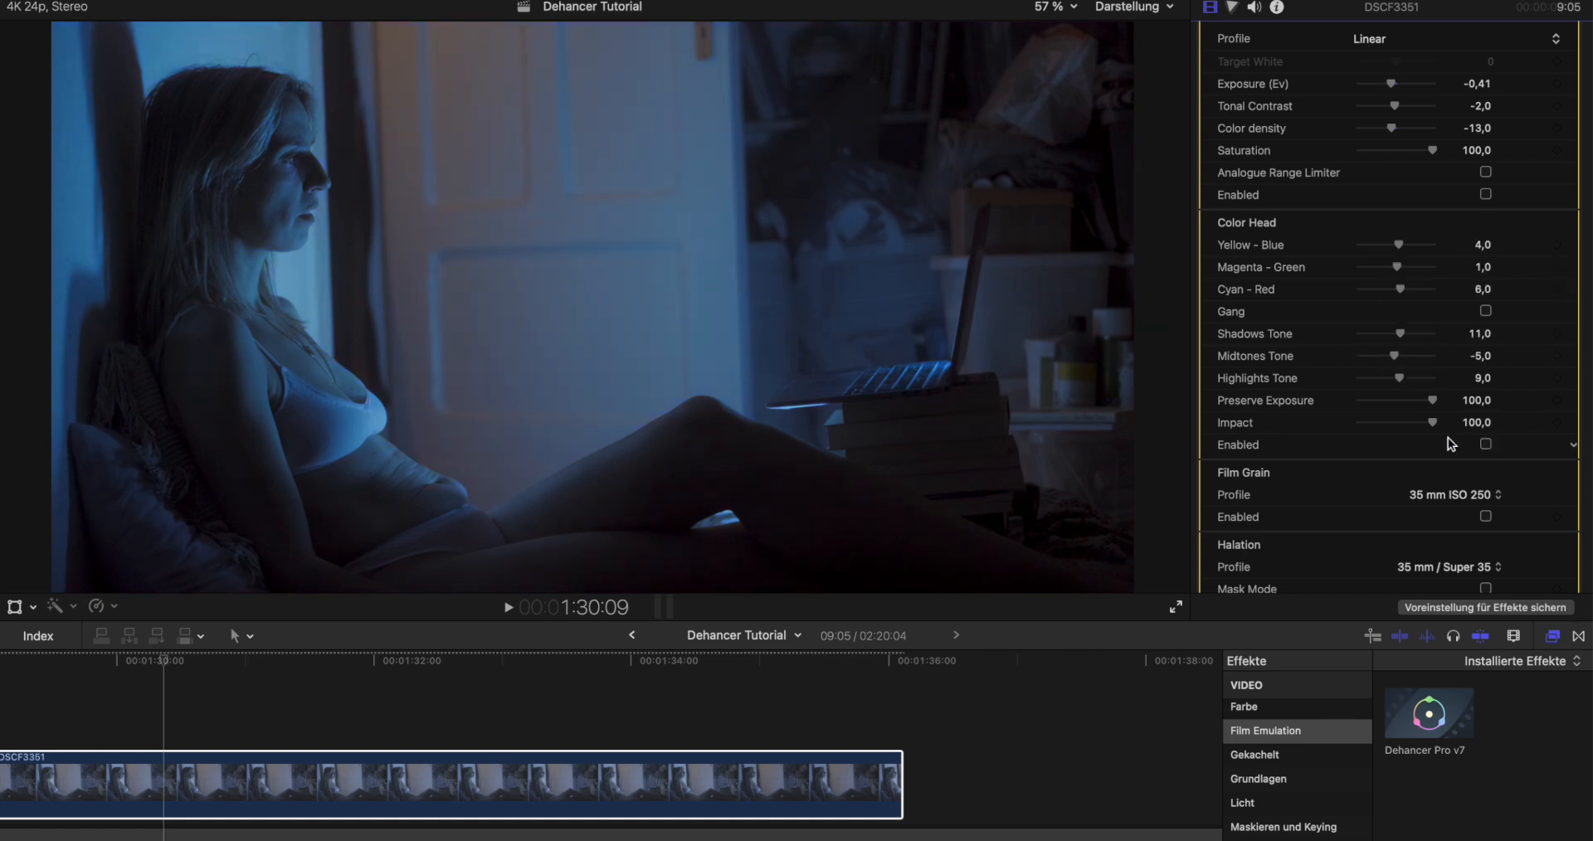
Preview the 35 mm ISO 250 film grain on the clip and switch it off again.
scroll(1460, 432, "down", 4)
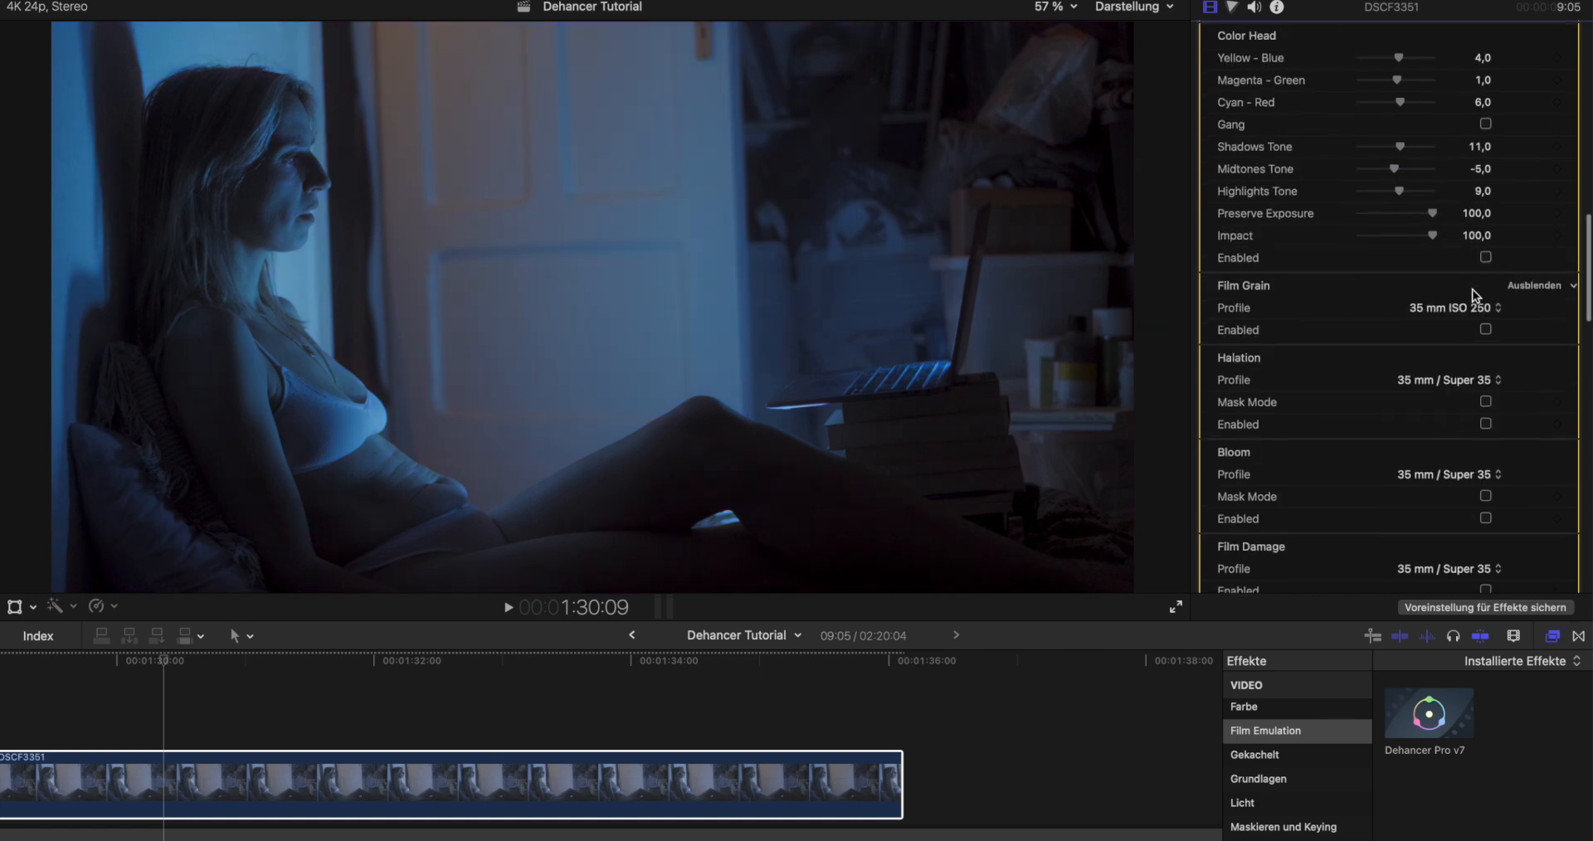
left_click(1486, 331)
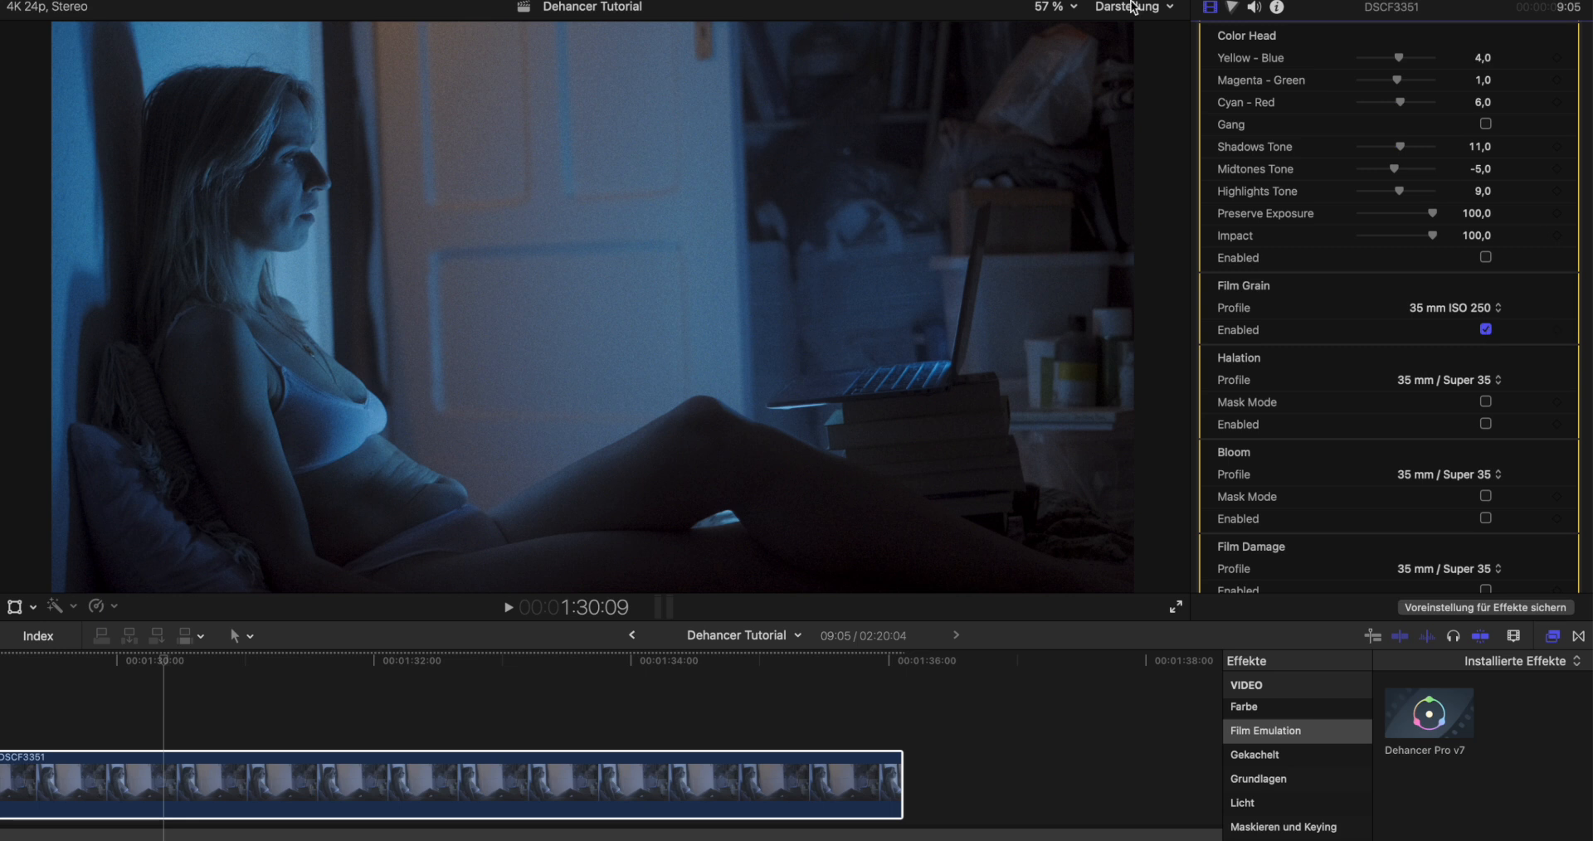
left_click(1486, 330)
Enlarge the clip preview to 100% and frame the woman's face.
left_click(1055, 15)
left_click(1070, 129)
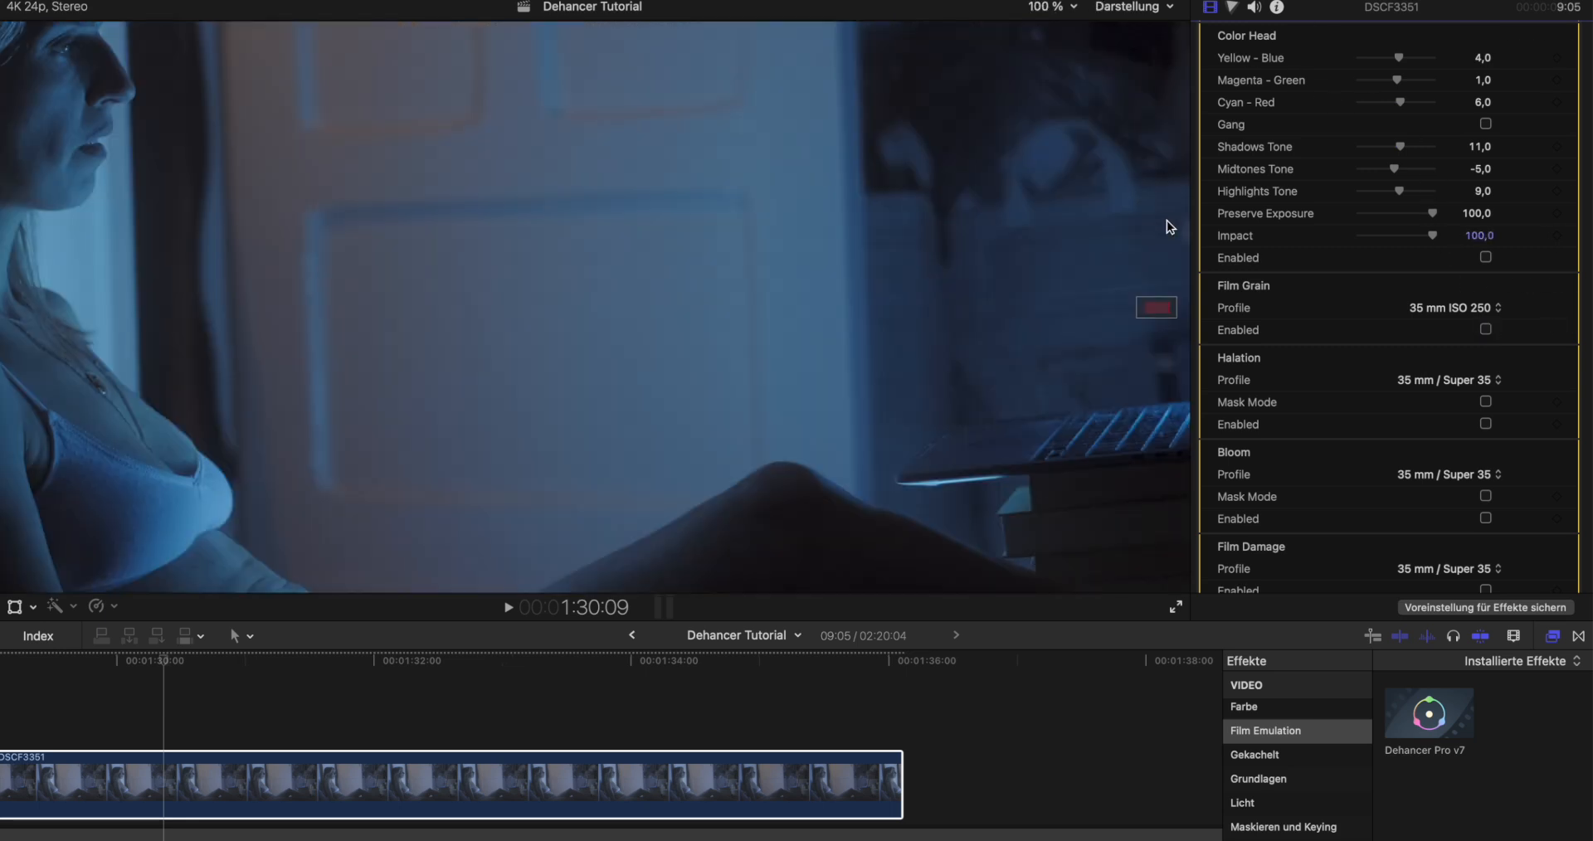
left_click_drag(1160, 302, 1144, 293)
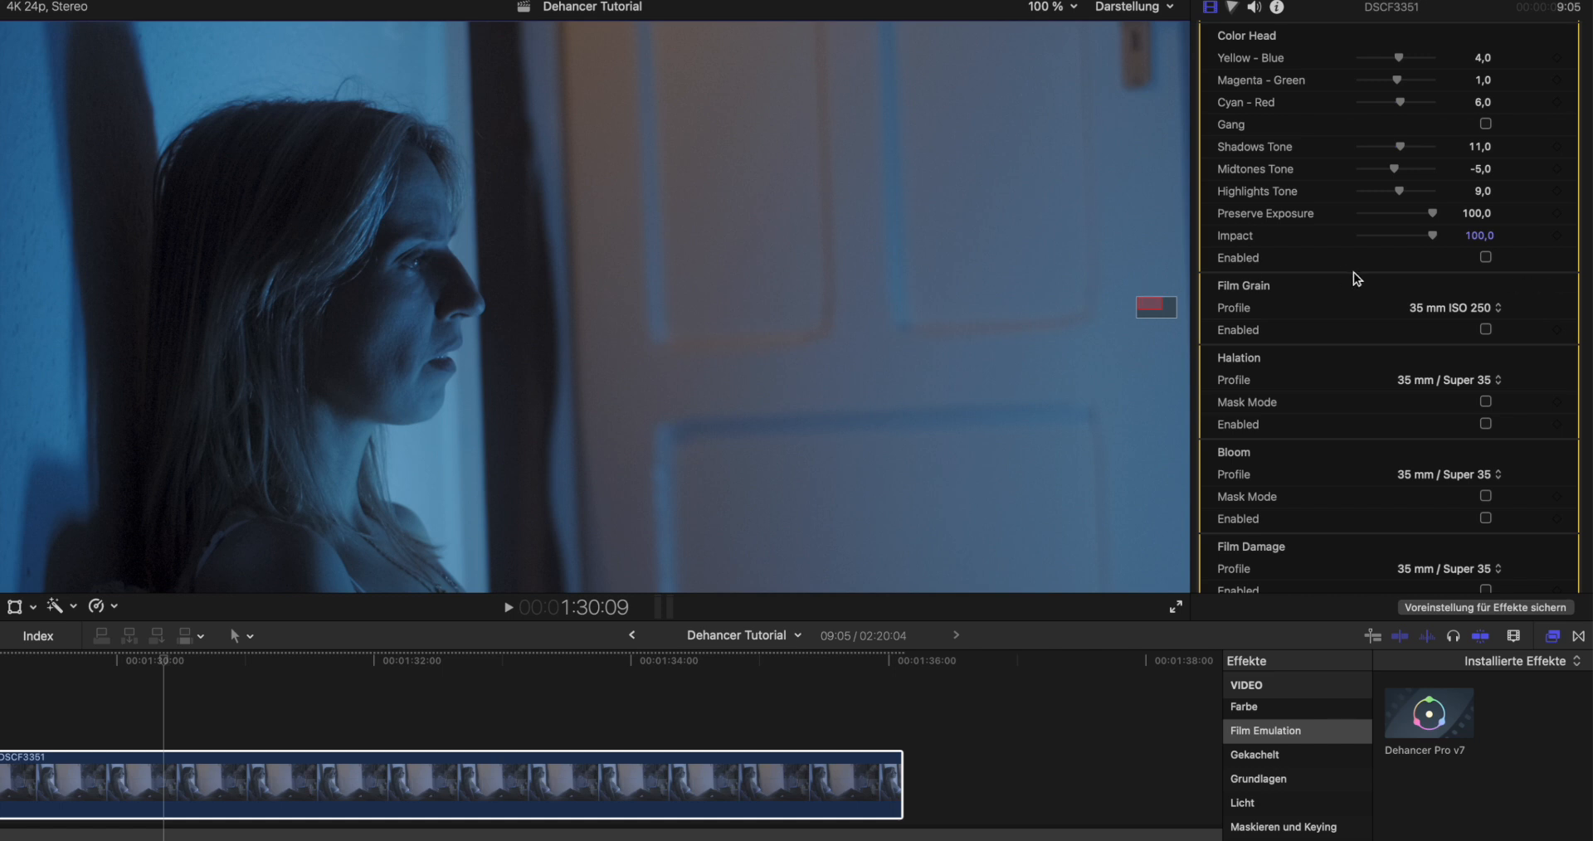
Enable Film Grain and set its profile to 35 mm ISO 50.
left_click(1486, 331)
left_click(1462, 308)
left_click(1462, 292)
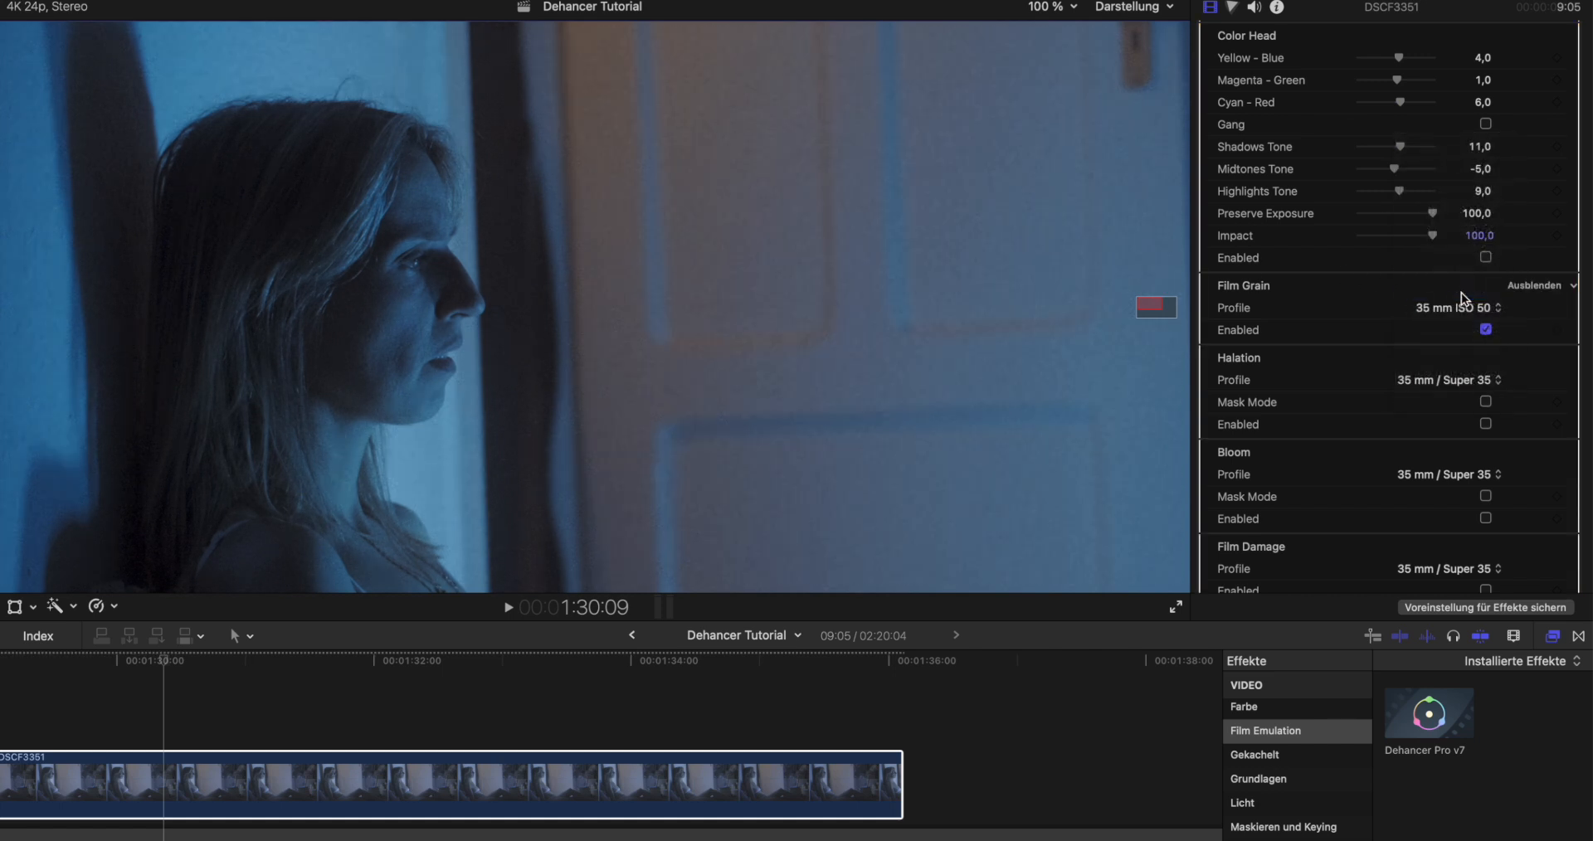
Try the 16 mm ISO 500 and 16 mm ISO 50 film grain profiles on the enlarged clip.
left_click(1464, 306)
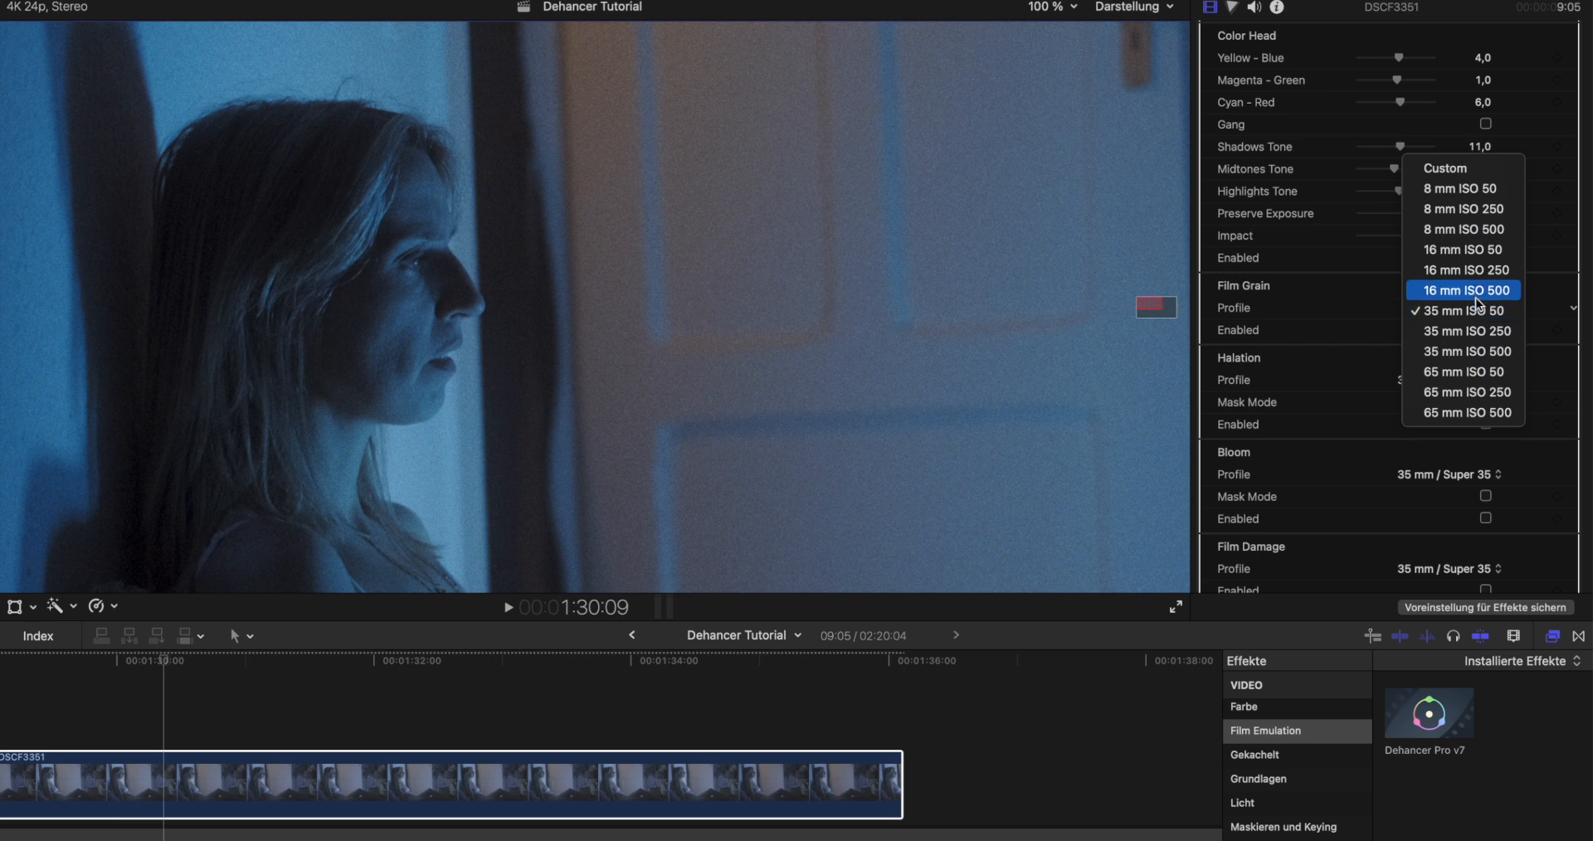
left_click(1472, 292)
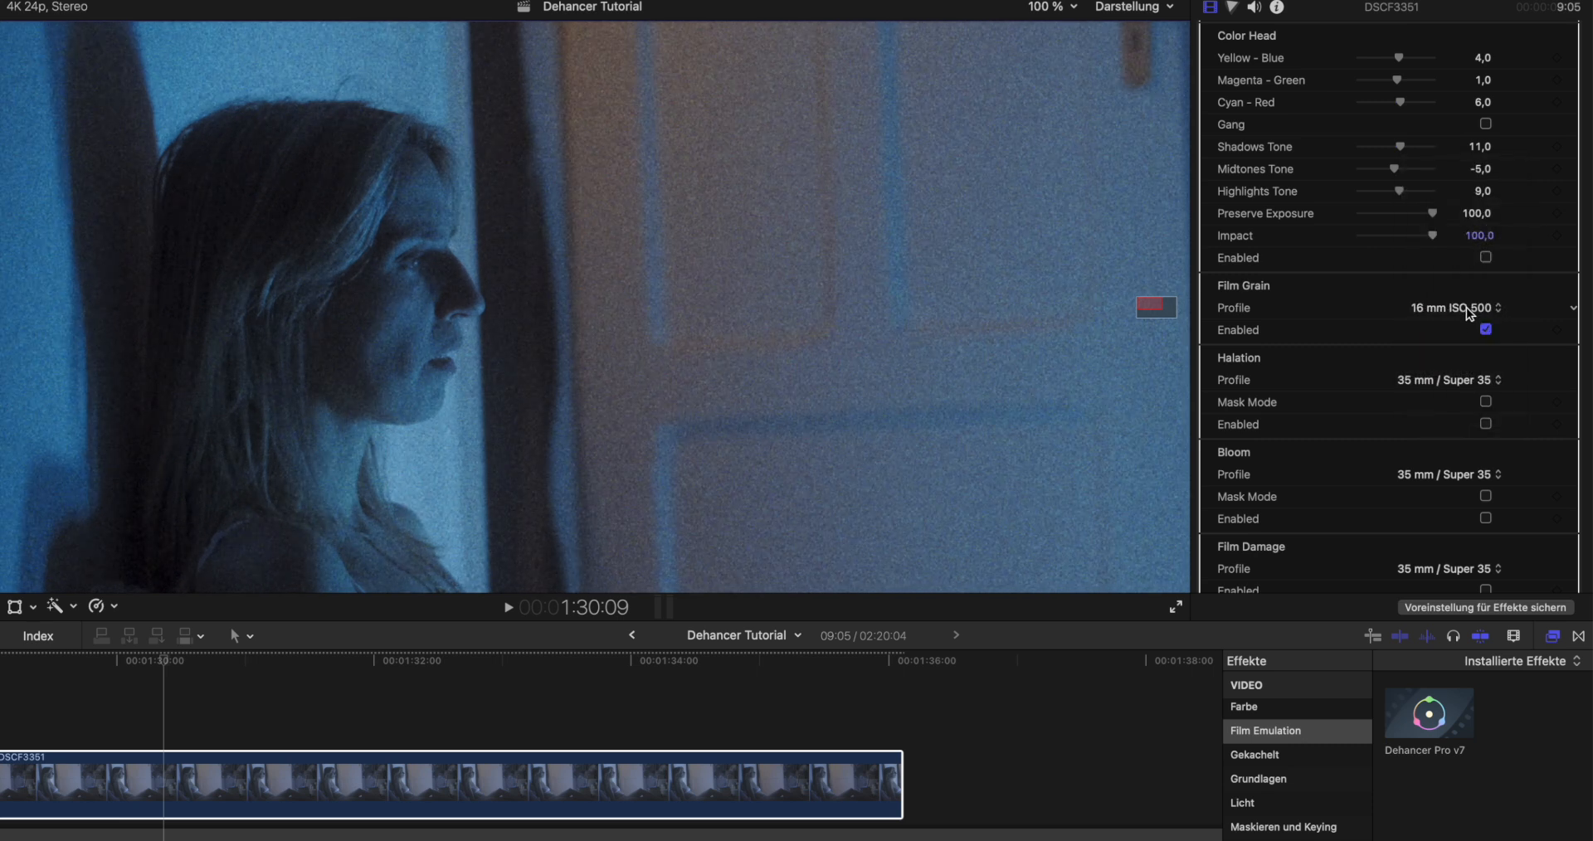
left_click(1466, 307)
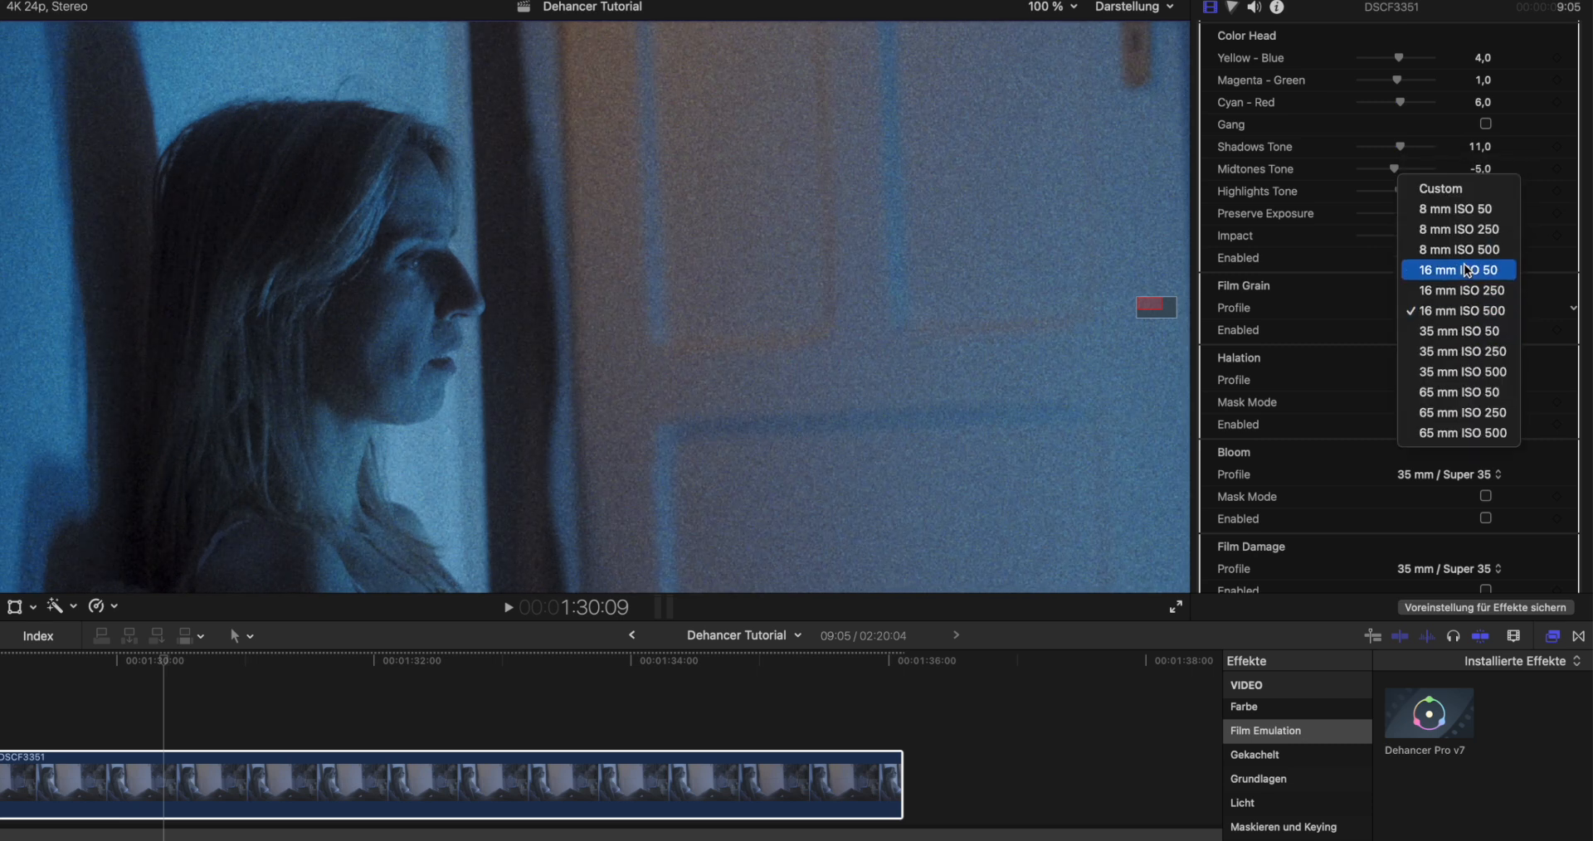
left_click(1466, 269)
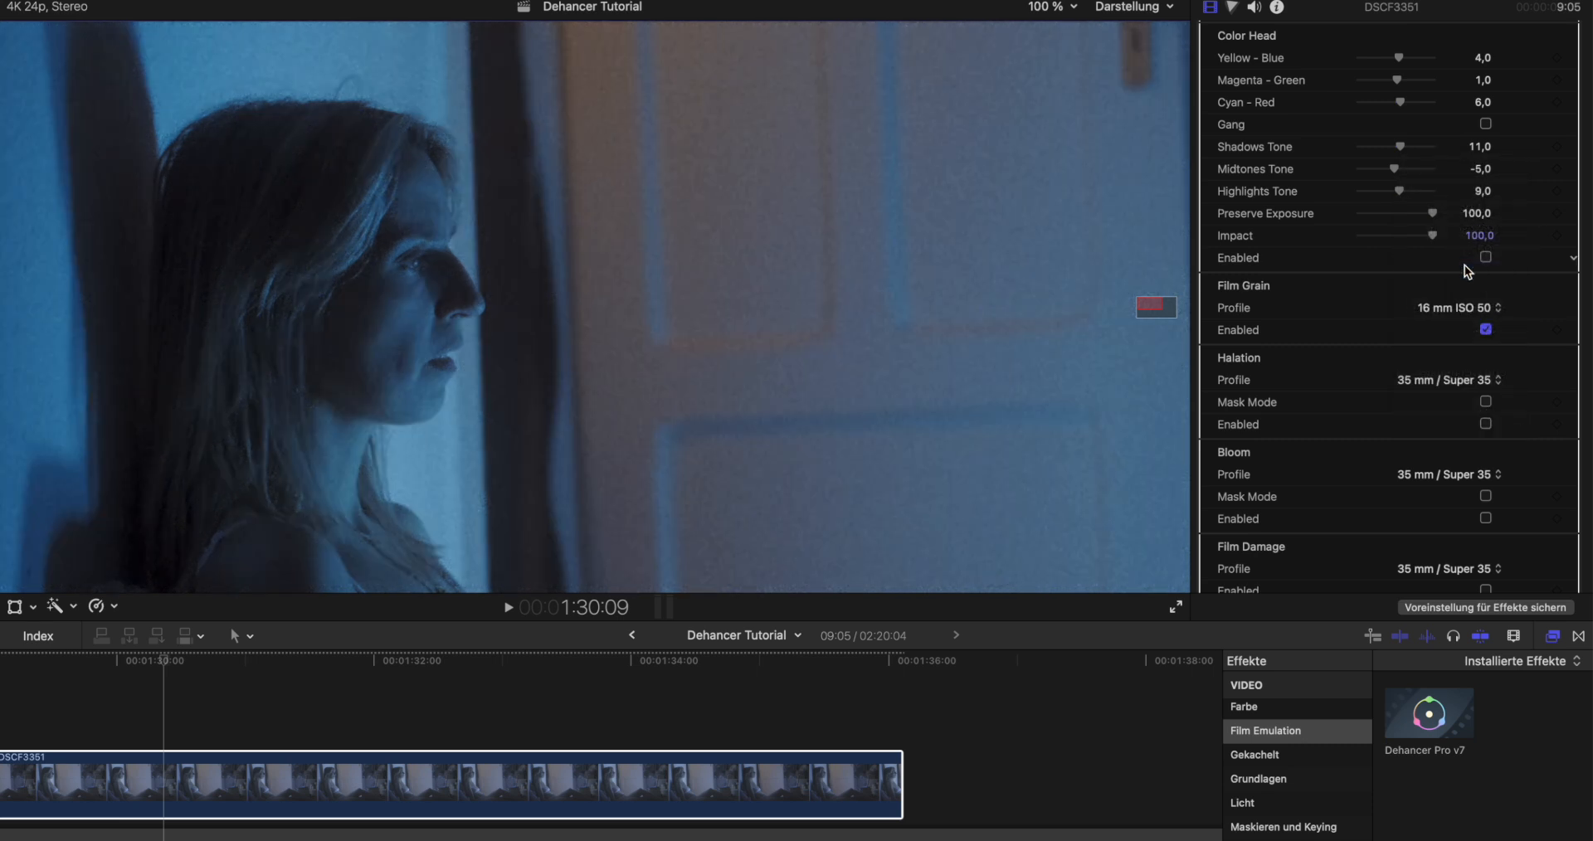
Set Film Grain to Custom with size 25.0, amount 20.0, film resolution 65.0, shadows 15.0, midtones 12.0 and highlights 10.0.
left_click(1465, 308)
left_click(1465, 230)
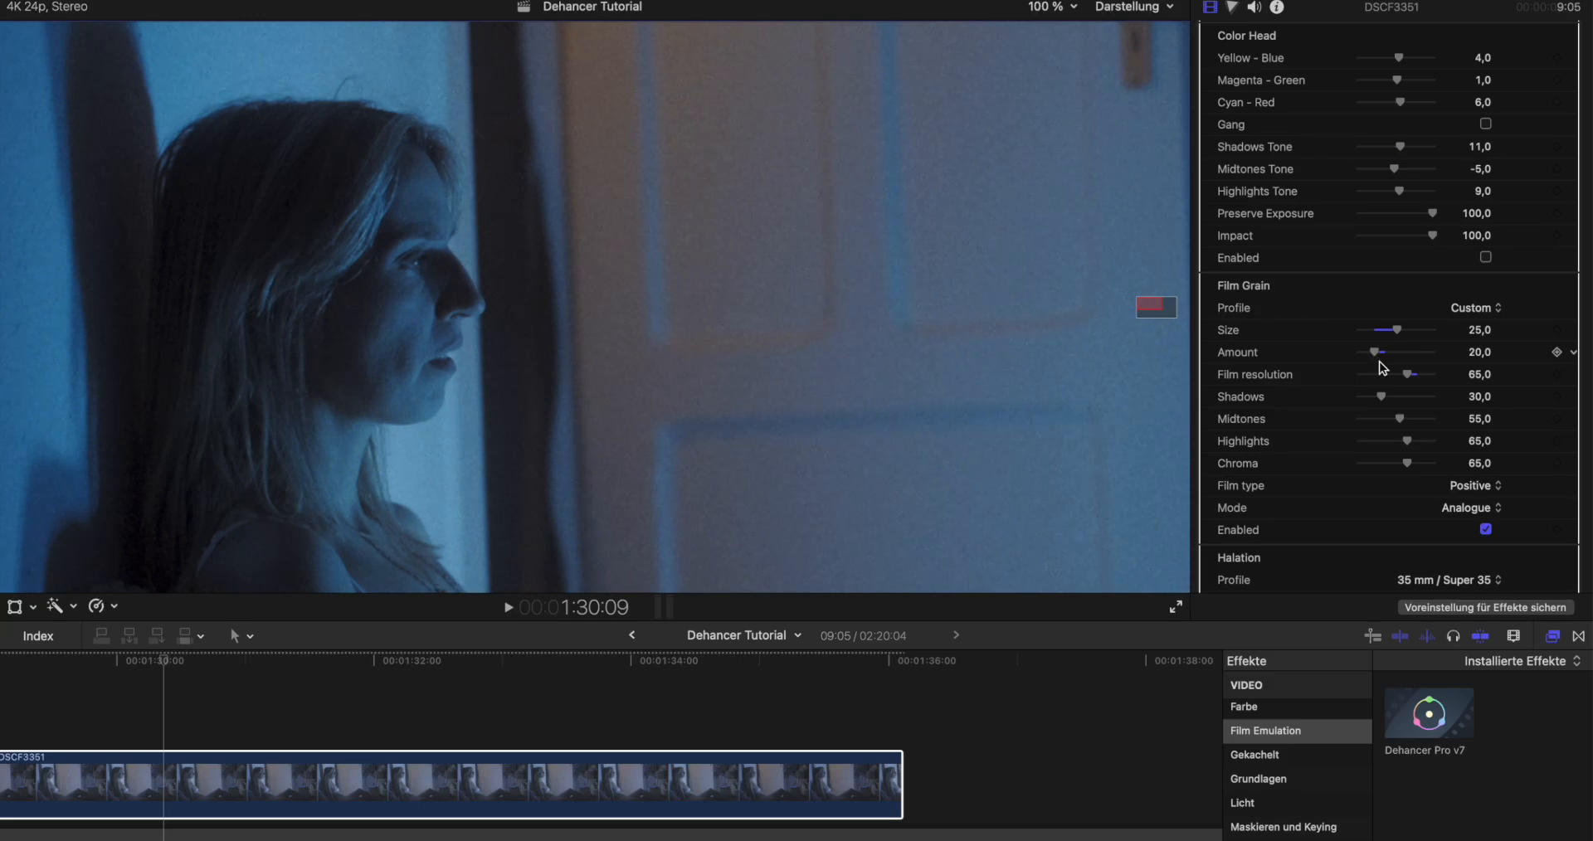
left_click(1369, 419)
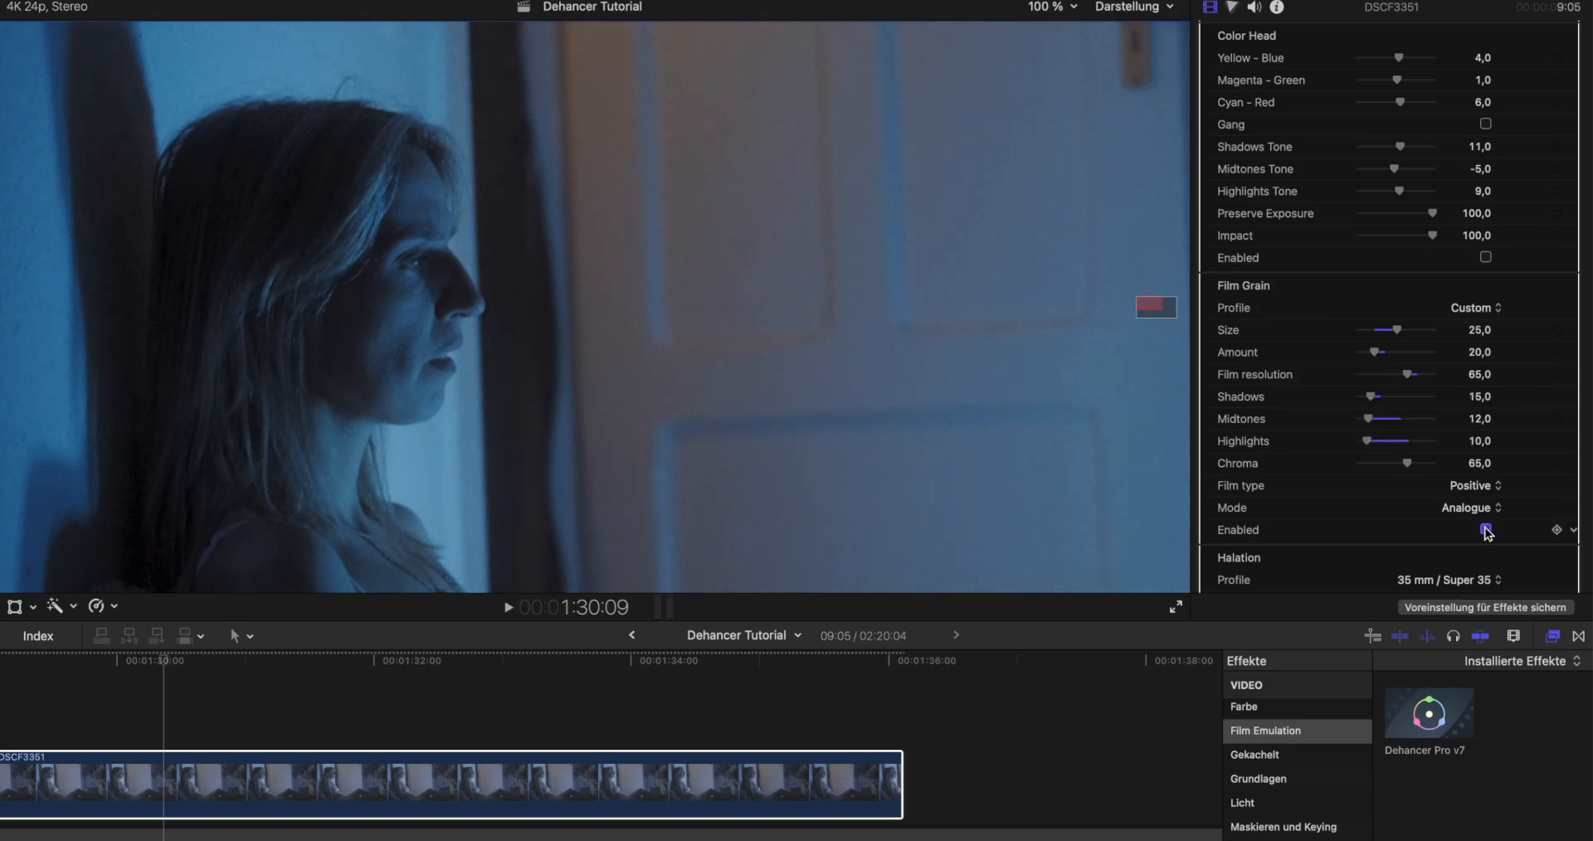
Enlarge the clip preview to 150% and frame the woman's face for judging the Bloom effect.
left_click(1053, 7)
left_click(1081, 32)
scroll(1396, 241, "down", 5)
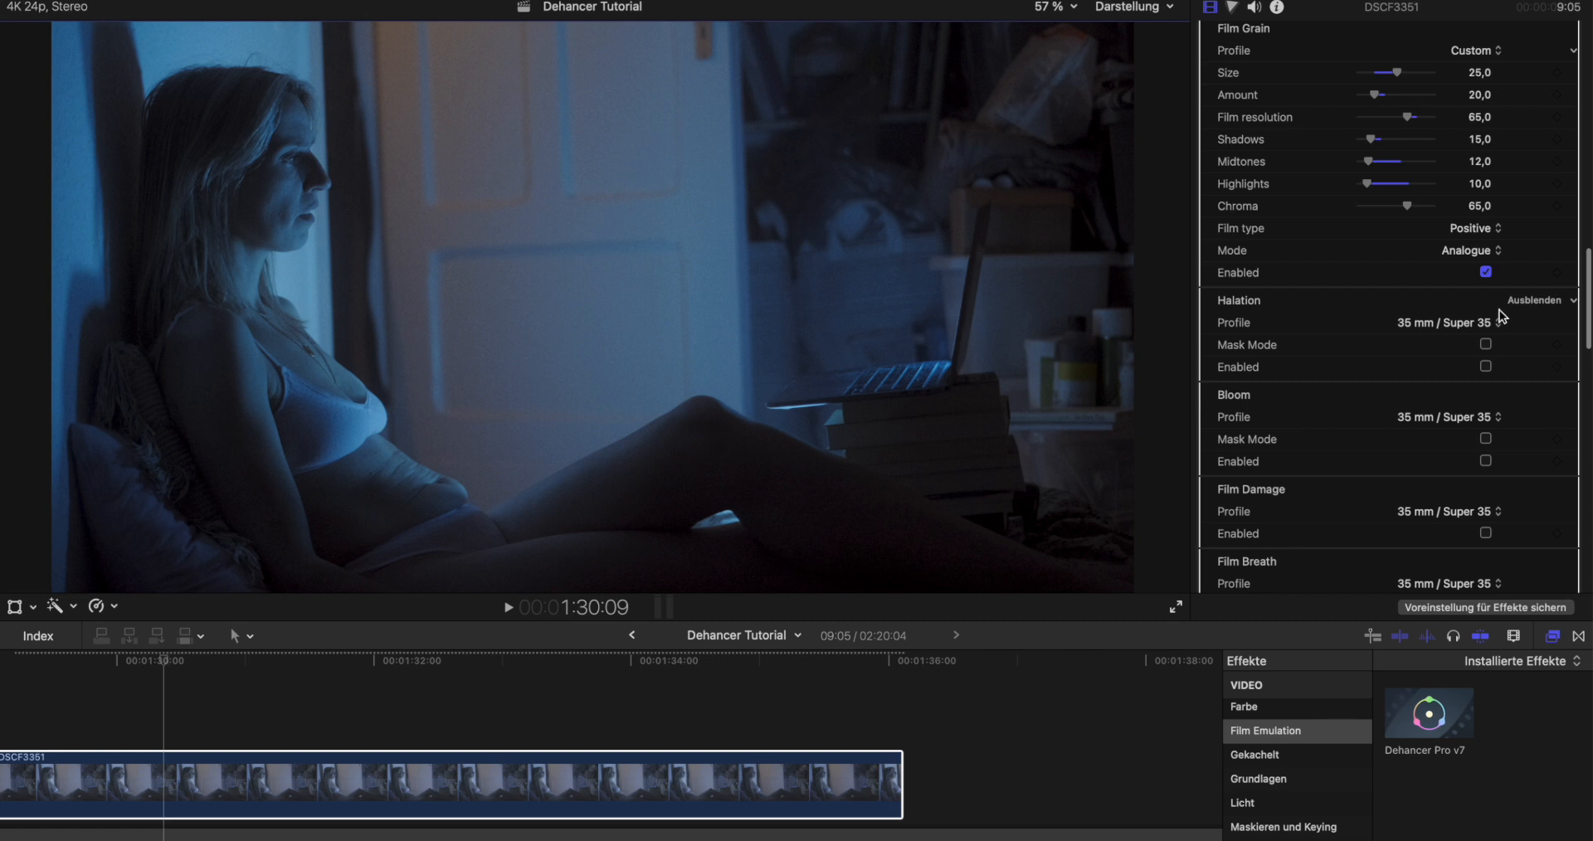
scroll(1501, 323, "down", 3)
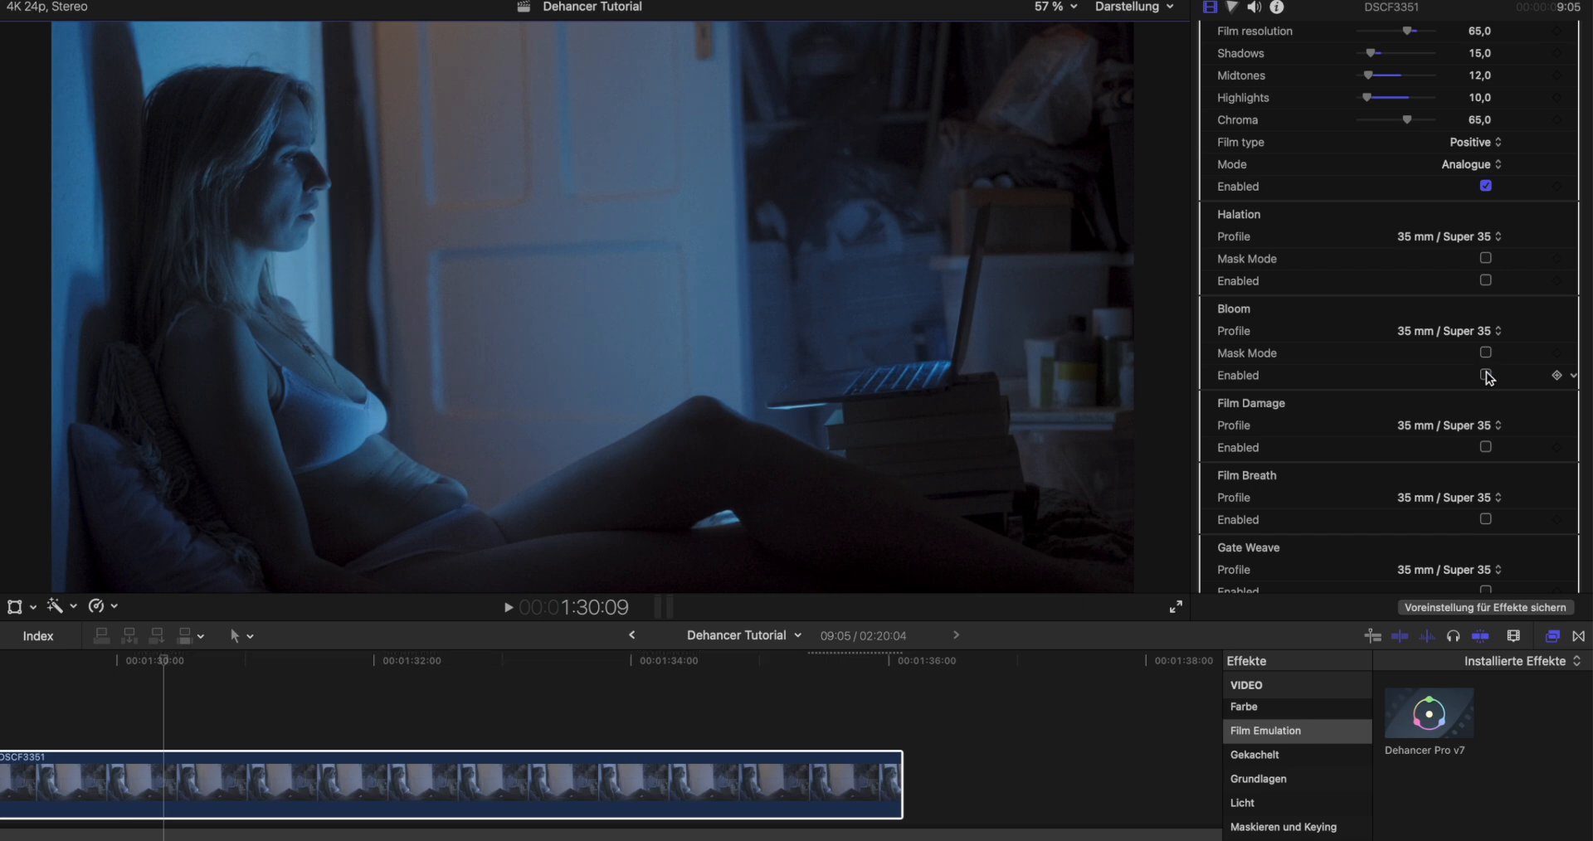
left_click(1056, 7)
left_click(1083, 158)
left_click_drag(1151, 304, 1137, 300)
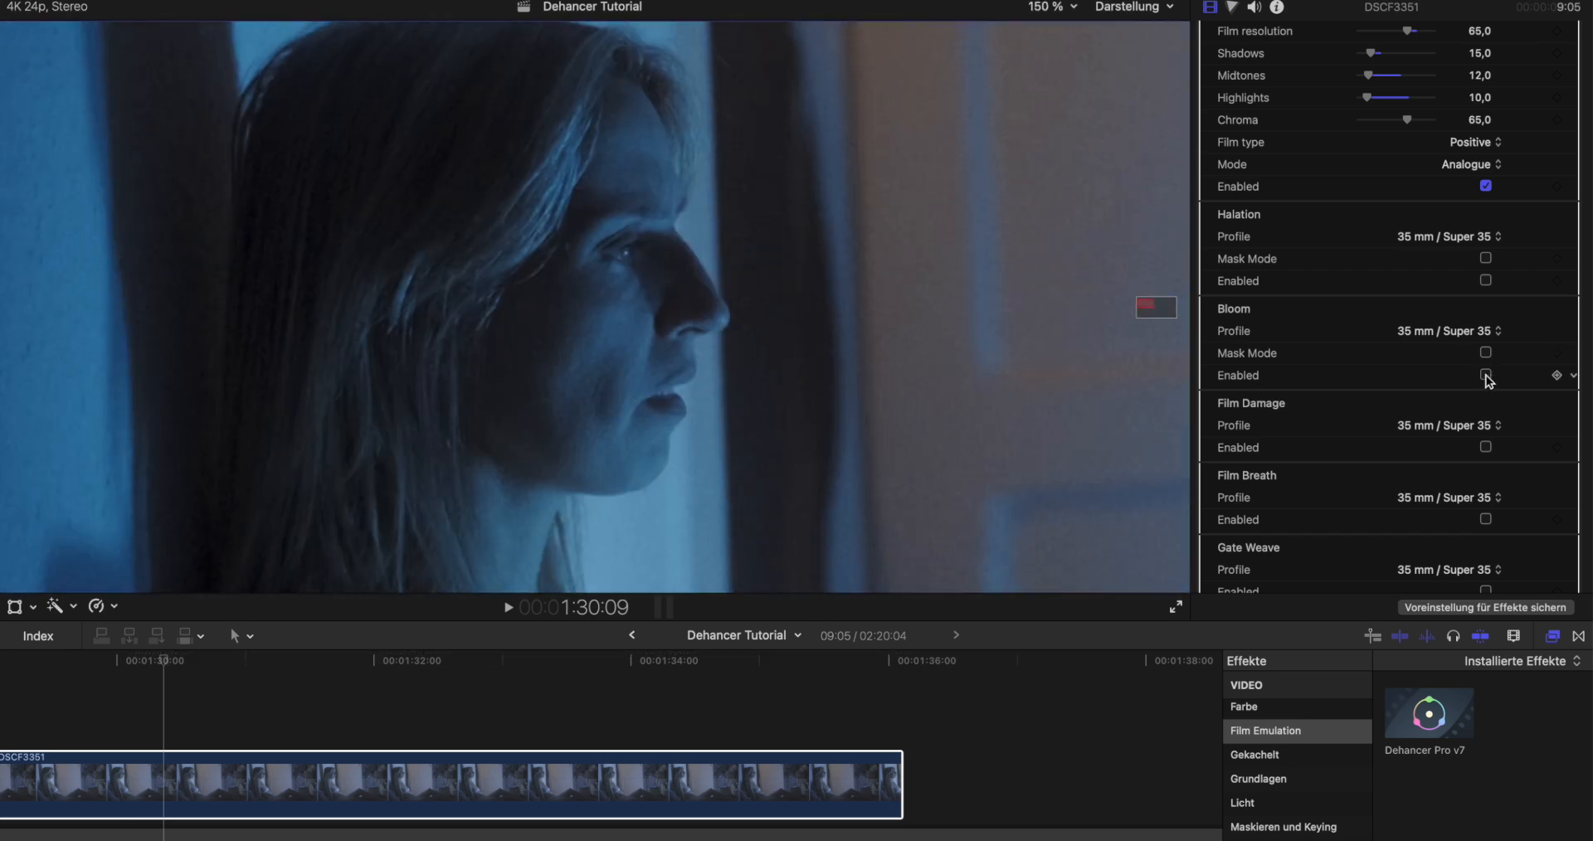
Set the Bloom profile to Custom with Diffusion 75.0 and Amplify 75.0, and enable Bloom.
left_click(1474, 330)
left_click(1473, 264)
left_click(1469, 237)
left_click(1373, 274)
scroll(1470, 329, "down", 3)
left_click(1472, 261)
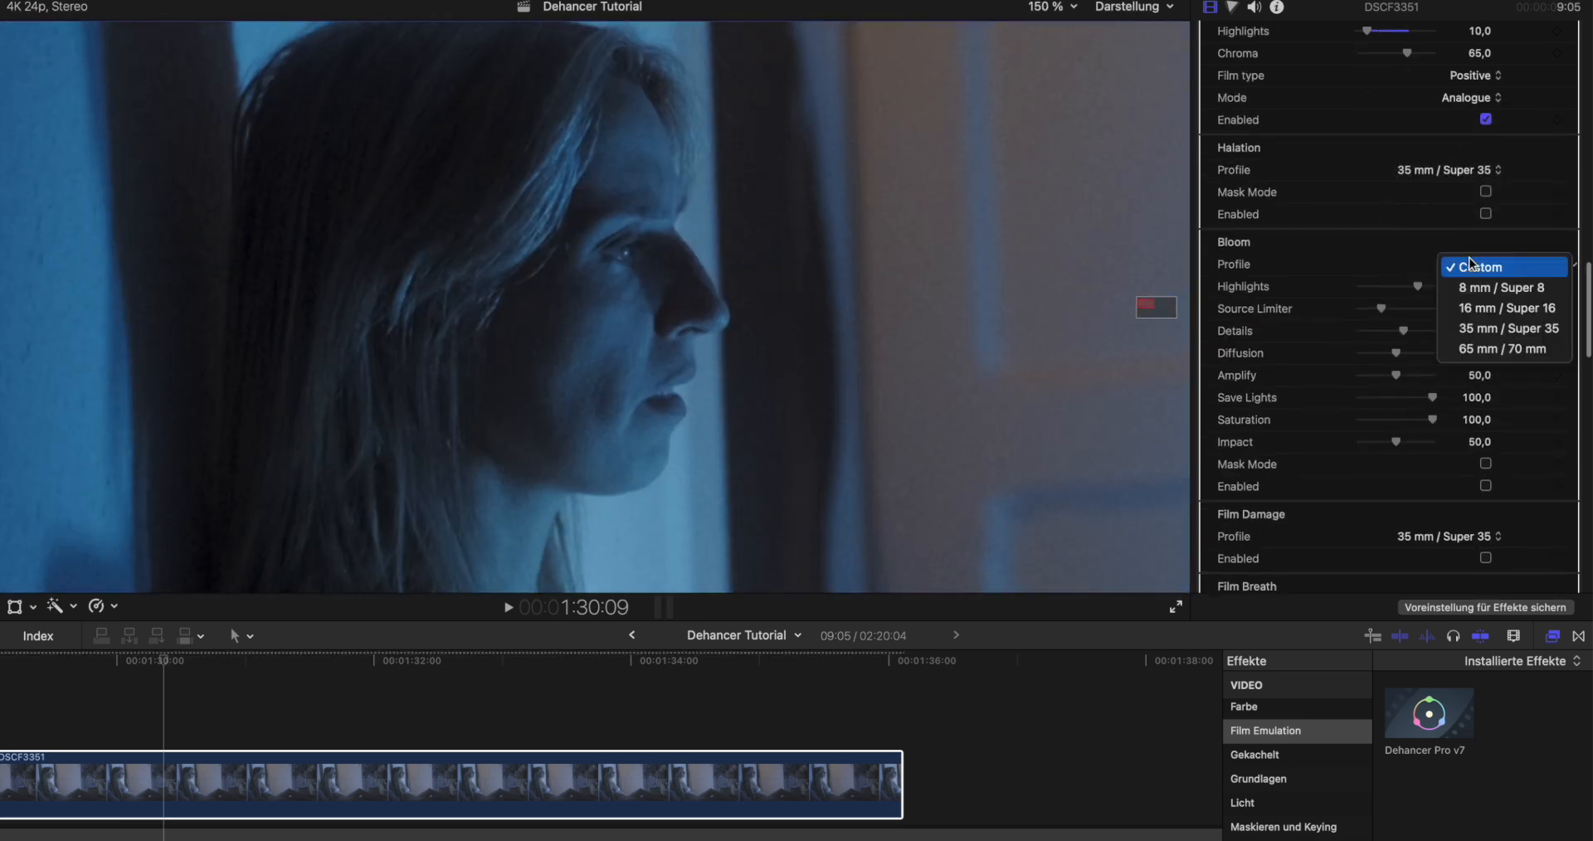
left_click(1472, 264)
left_click(1485, 483)
mouse_move(1396, 371)
left_mouse_down()
mouse_move(1416, 371)
mouse_move(1415, 348)
left_mouse_up()
left_click(1485, 483)
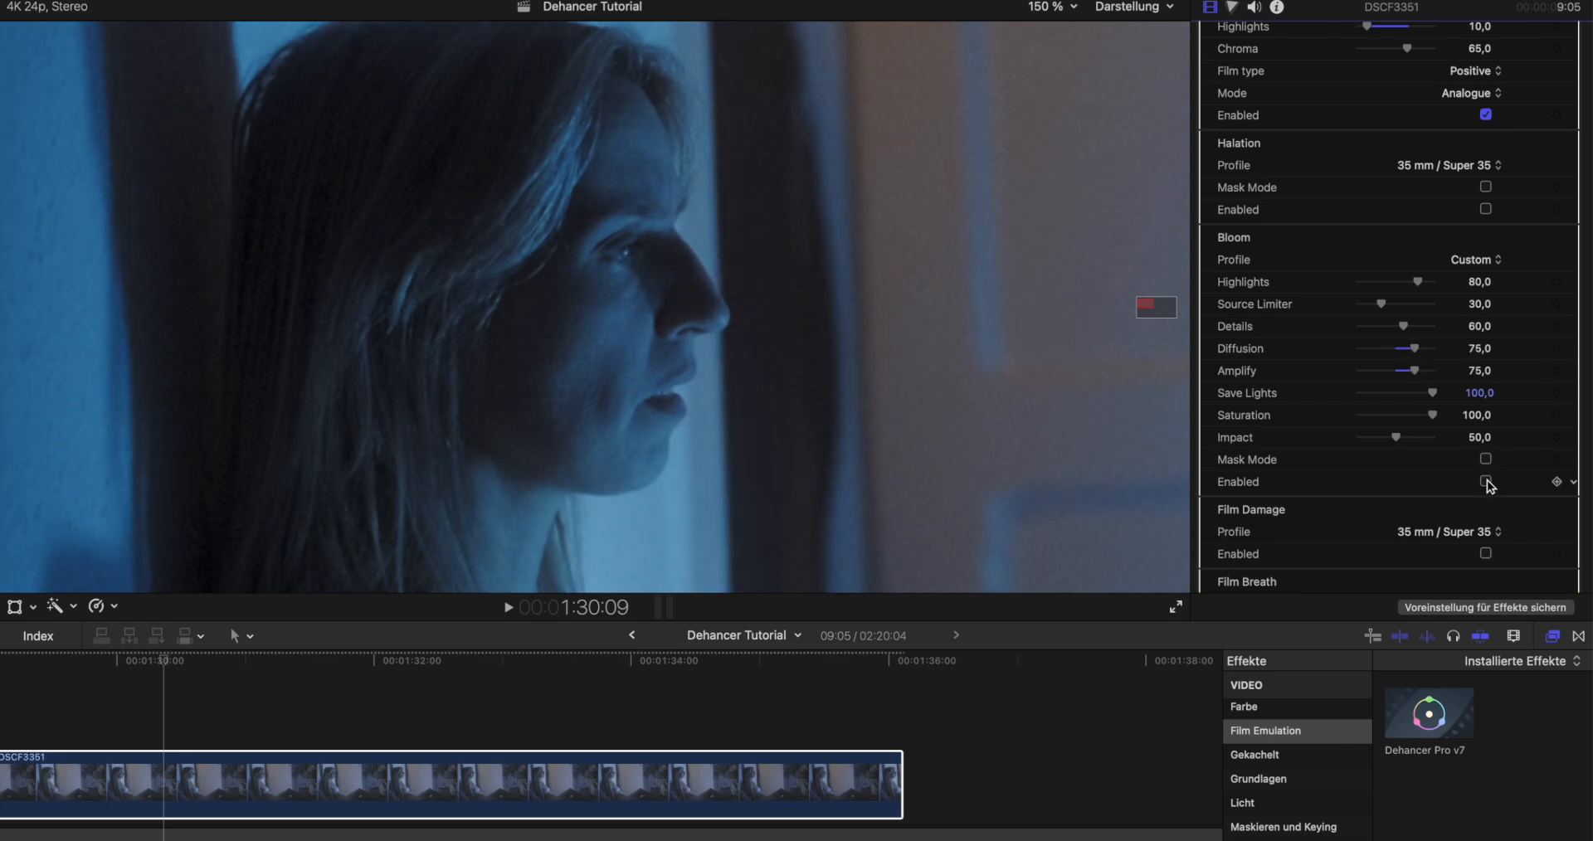
left_click(1486, 482)
Fit the whole clip in the viewer and compare it with Bloom off and on, leaving Bloom enabled.
left_click(1054, 6)
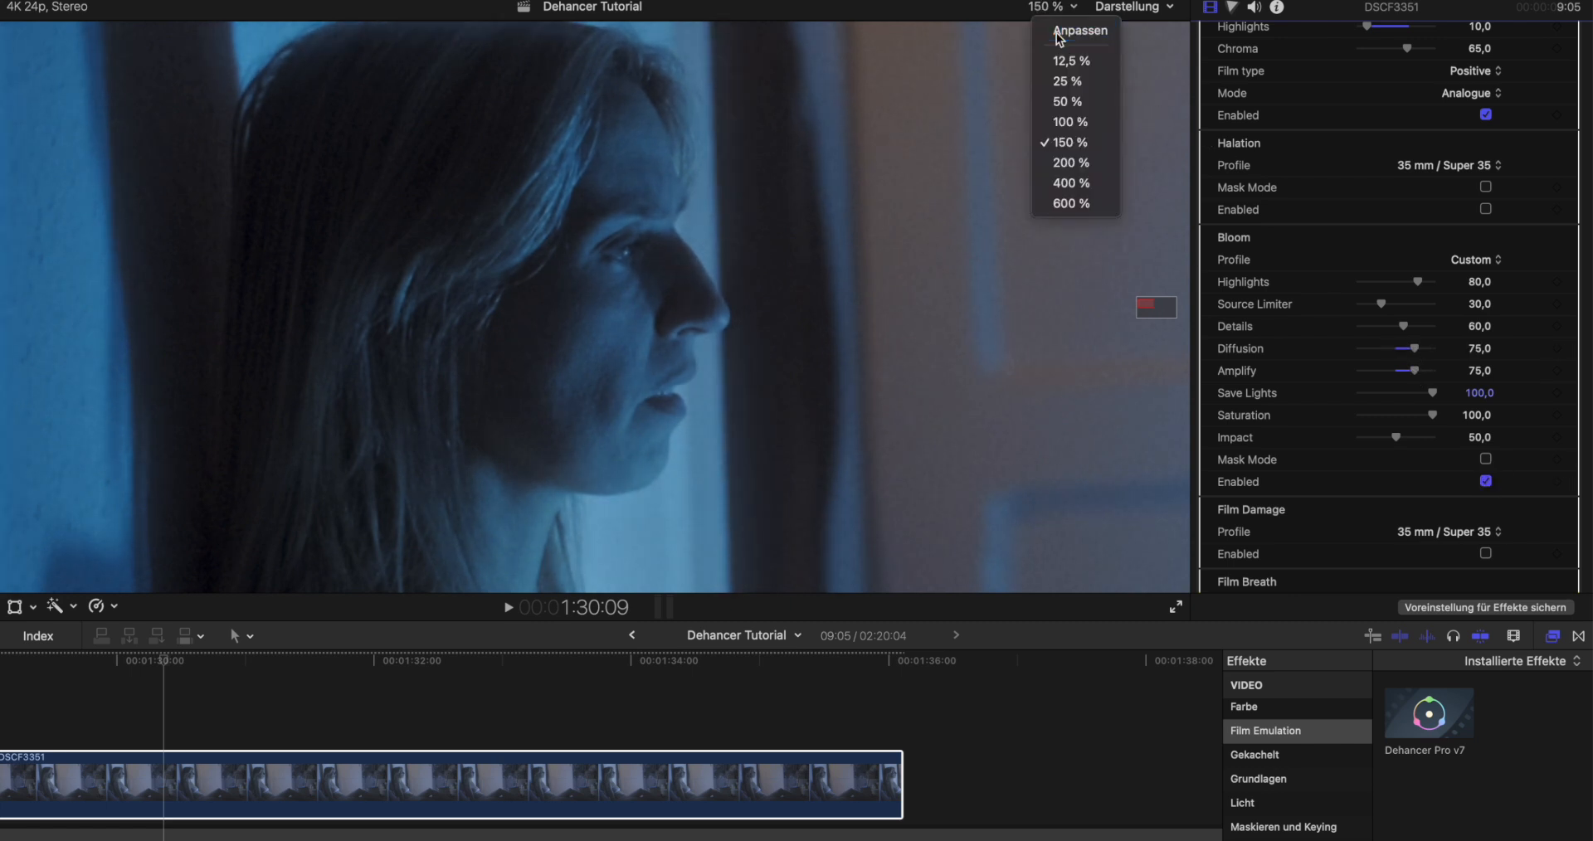
left_click(1070, 26)
left_click(1485, 482)
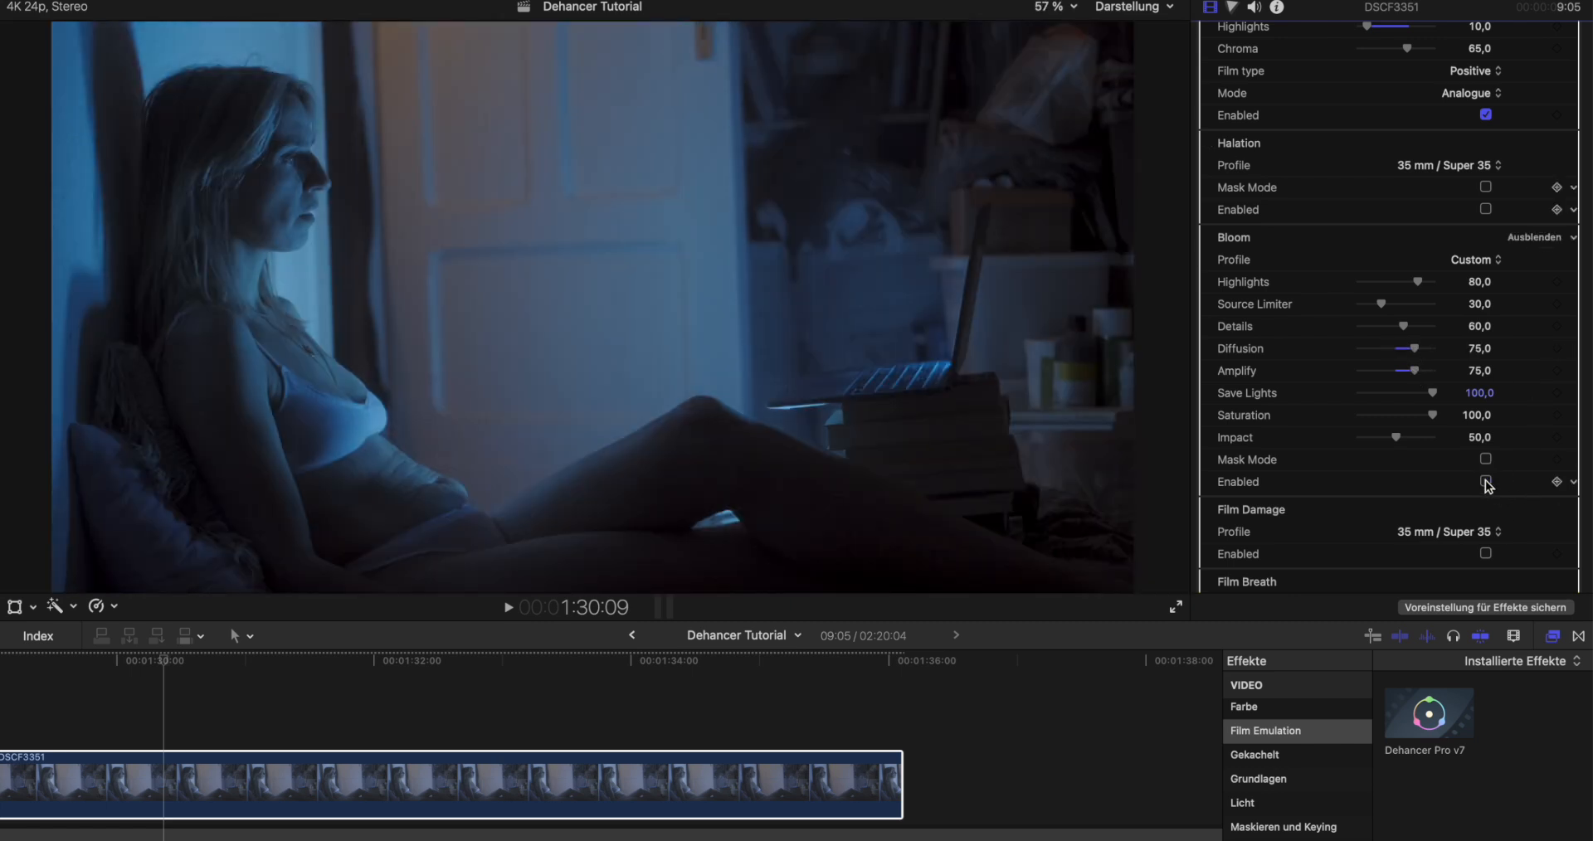
left_click(1485, 482)
left_click(1485, 482)
left_click(1486, 482)
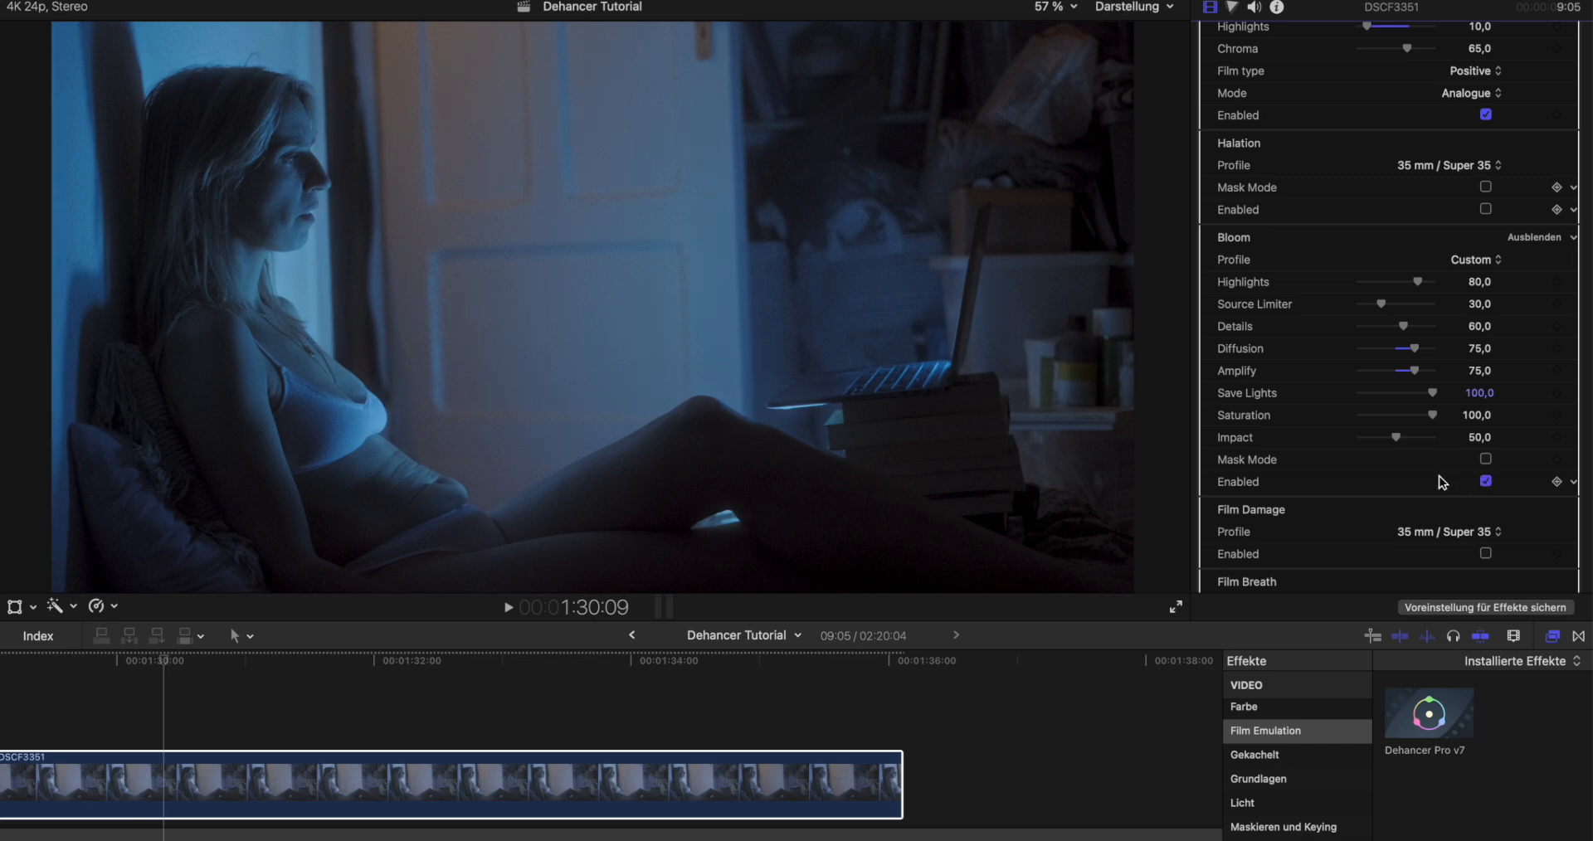
Enable Film Damage with the 35 mm / Super 35 profile.
scroll(1441, 482, "down", 5)
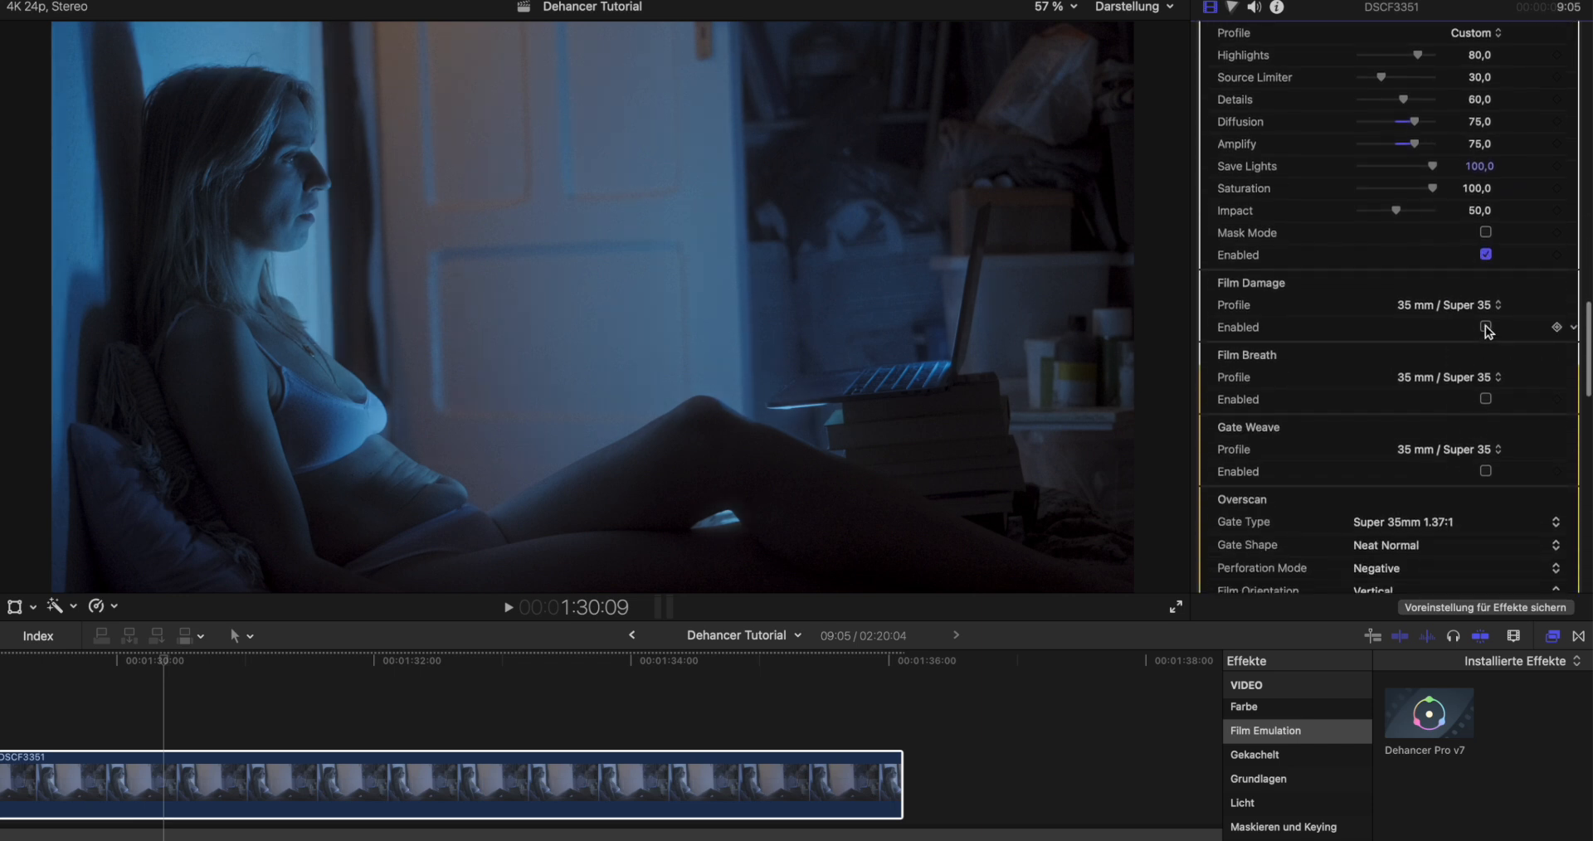
left_click(1485, 327)
left_click(1484, 307)
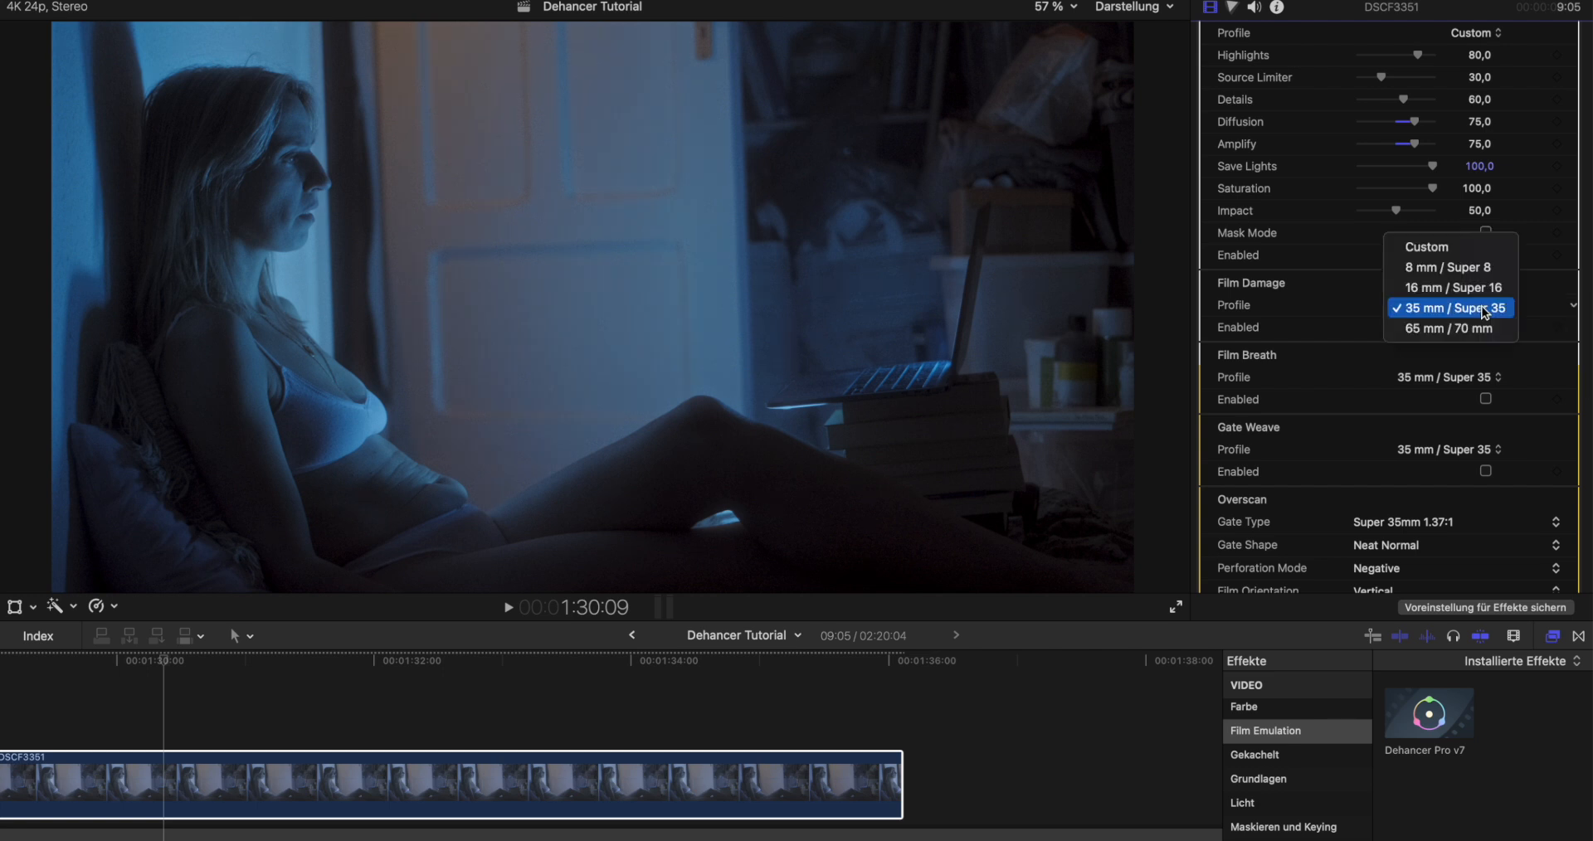
left_click(1484, 309)
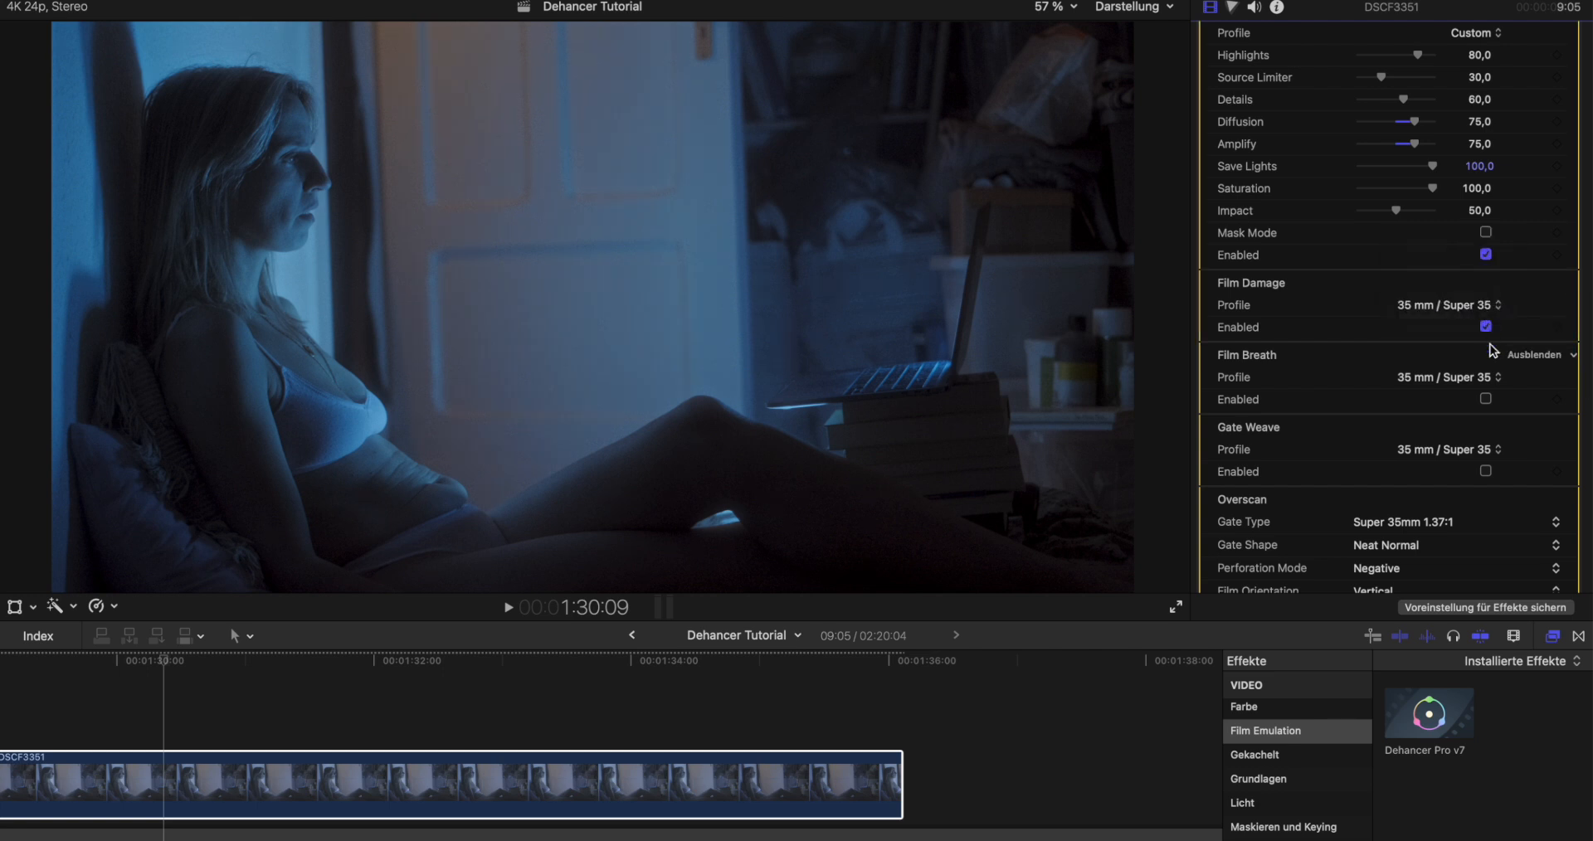
Preview the False Color IRE, 16 zones monitor on the clip, switch it off, and inspect the LUT Generator section.
scroll(1487, 340, "down", 4)
scroll(1487, 341, "down", 8)
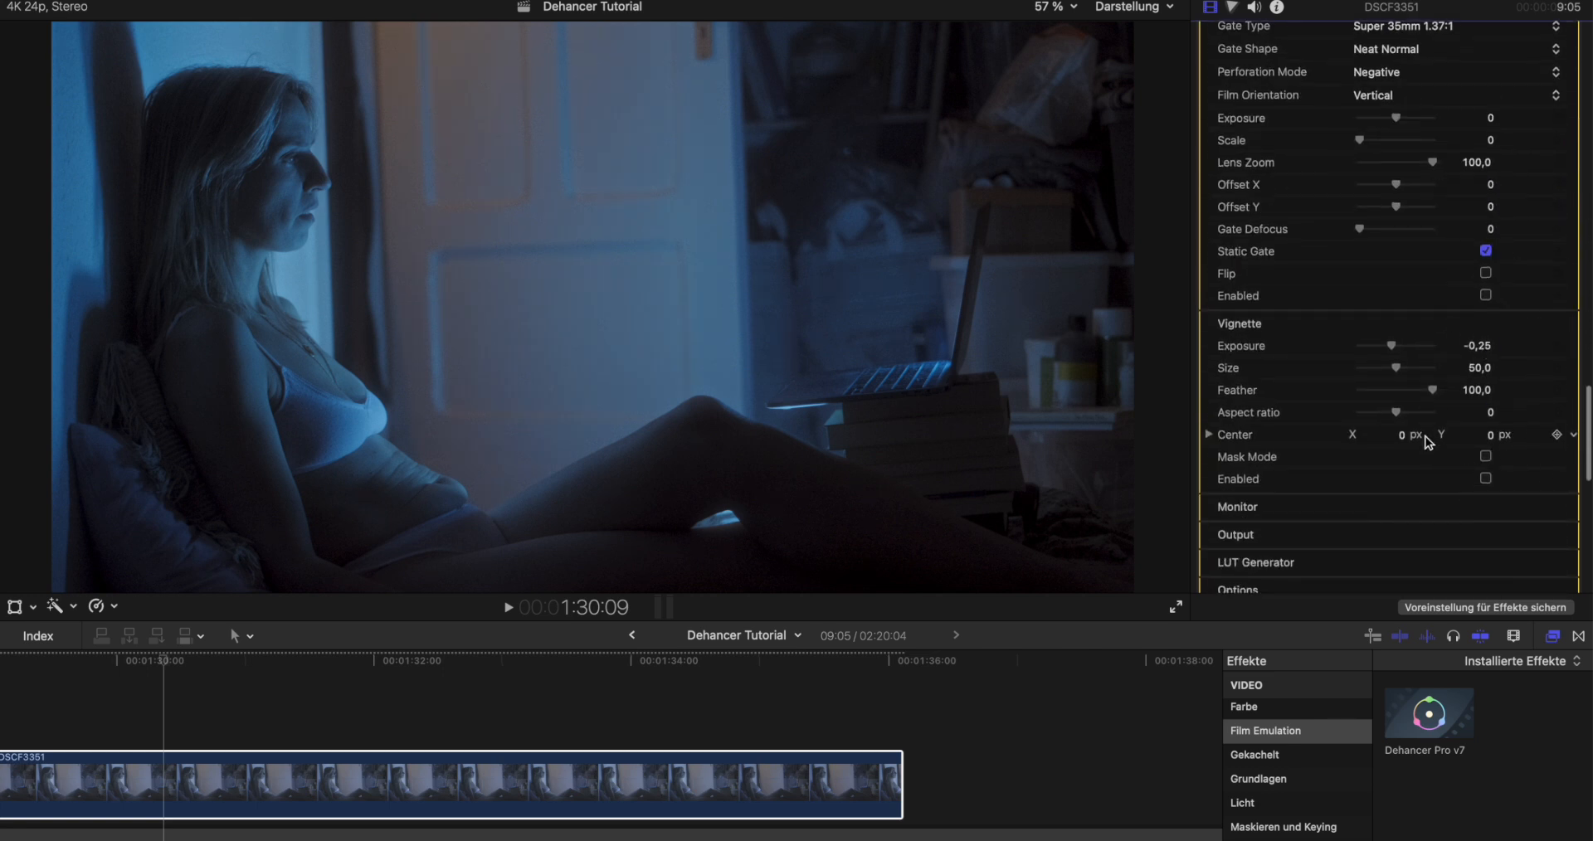
scroll(1458, 362, "down", 5)
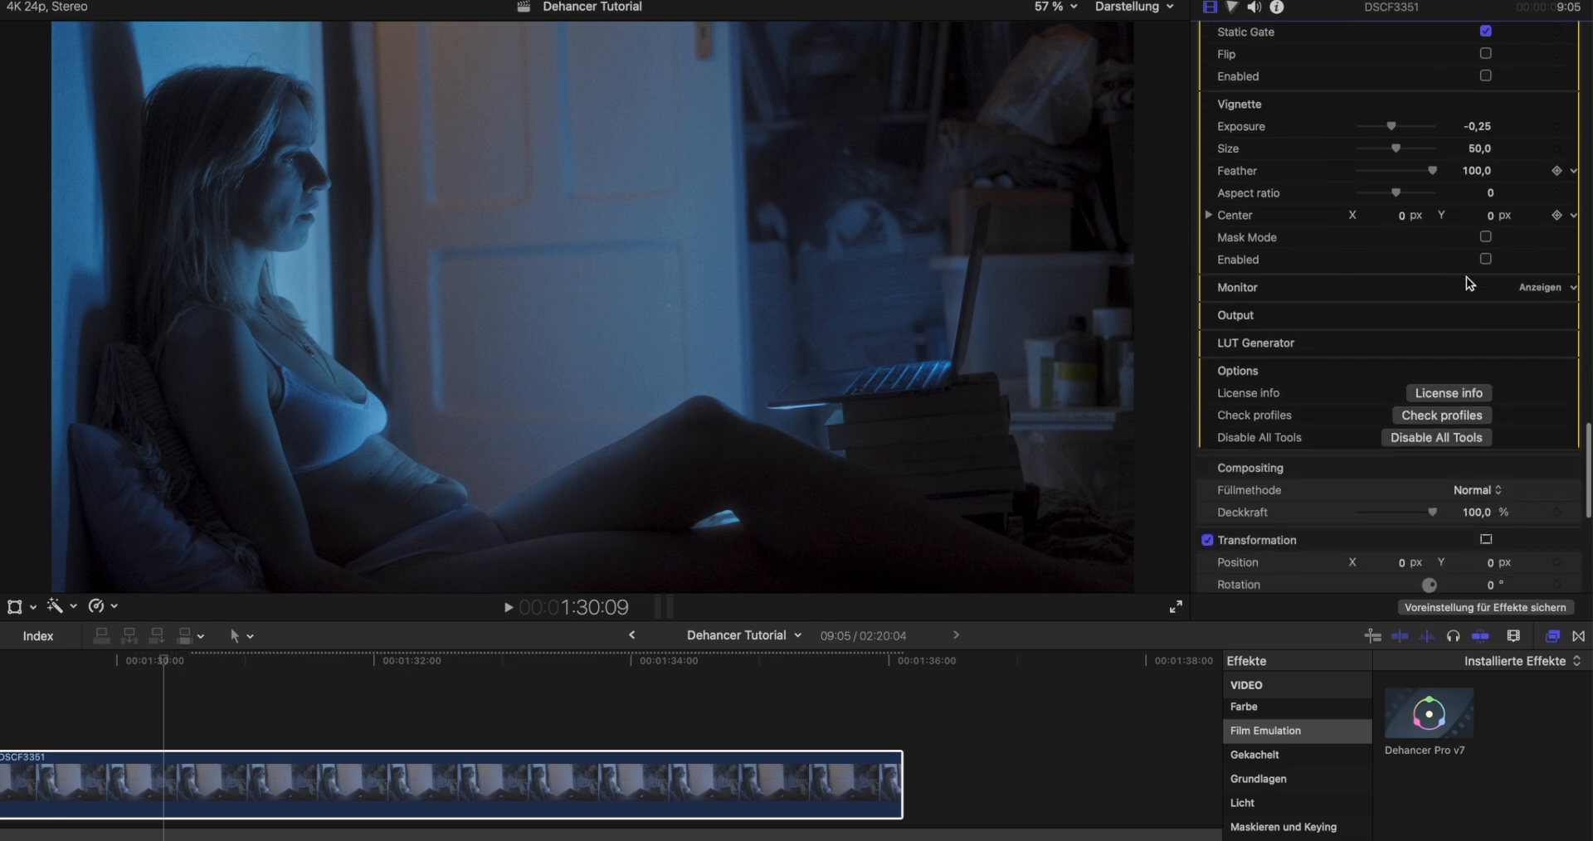
left_click(1530, 288)
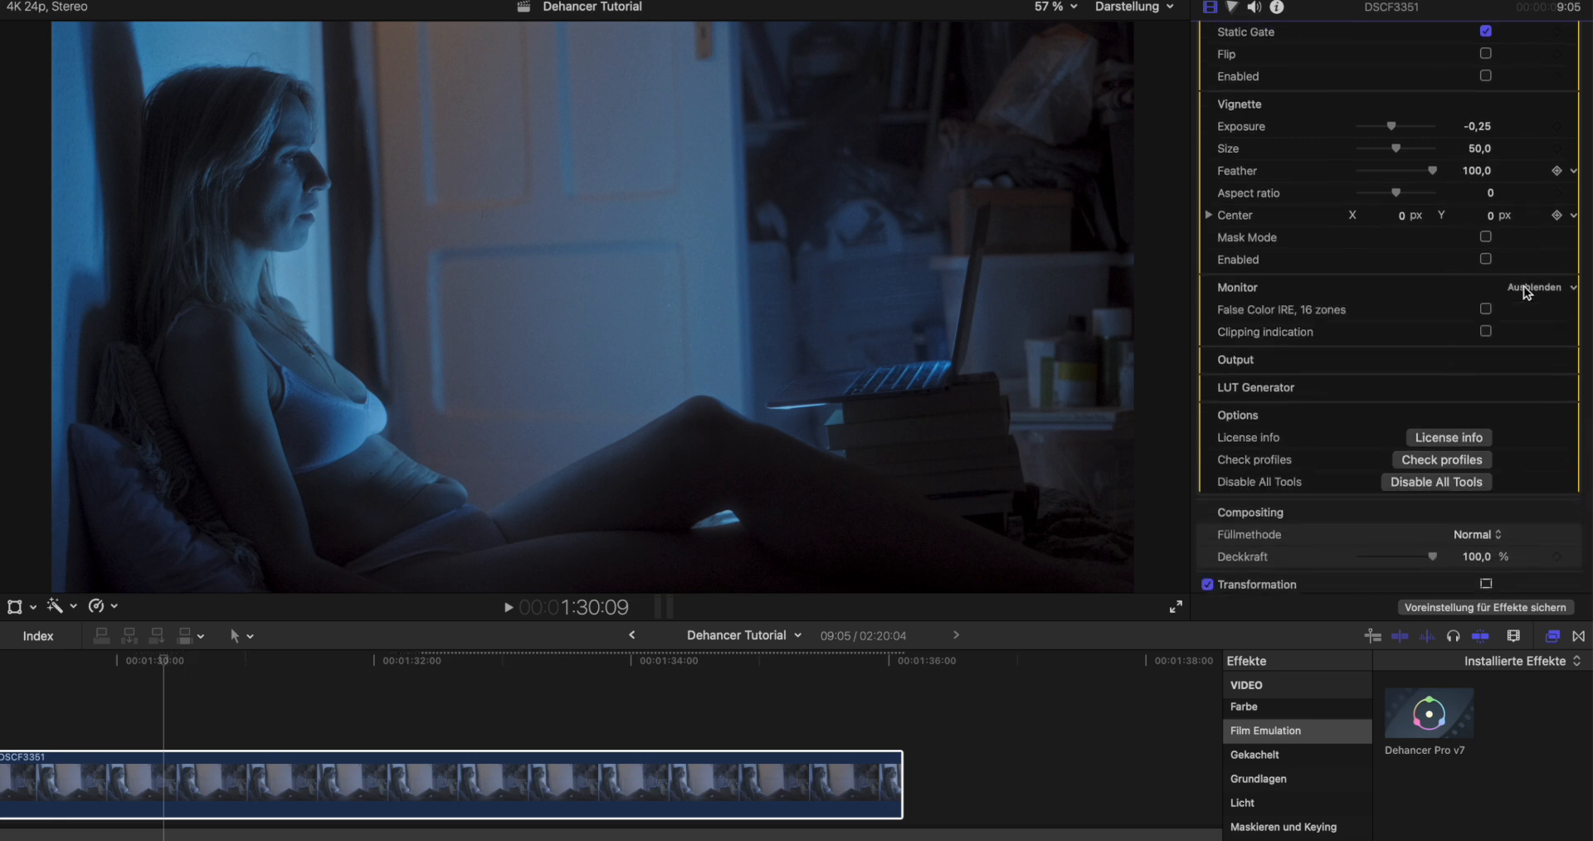
left_click(1486, 310)
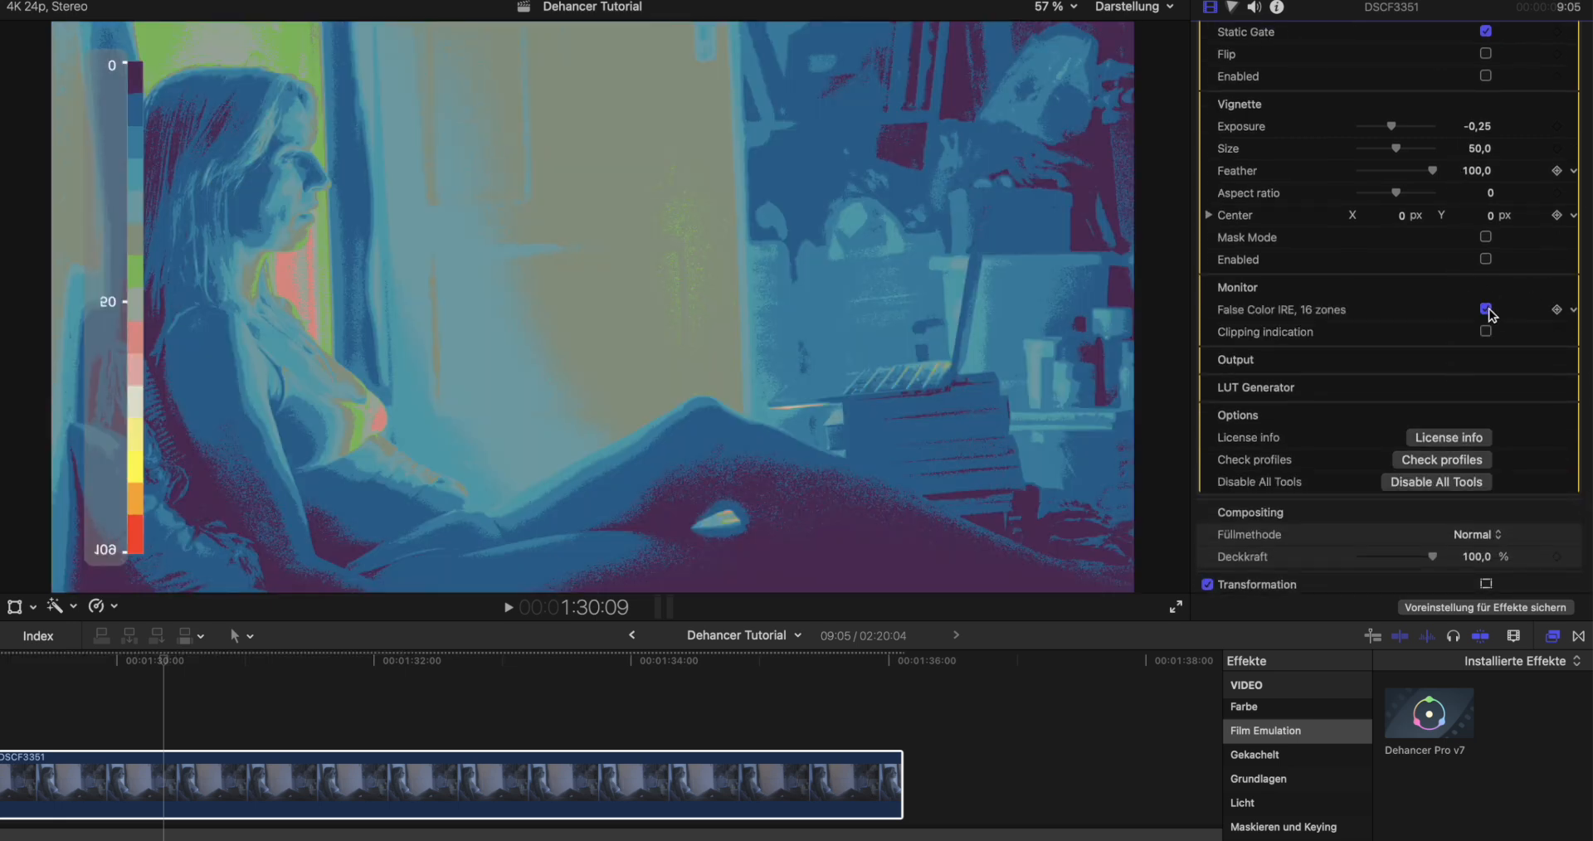
left_click(1487, 310)
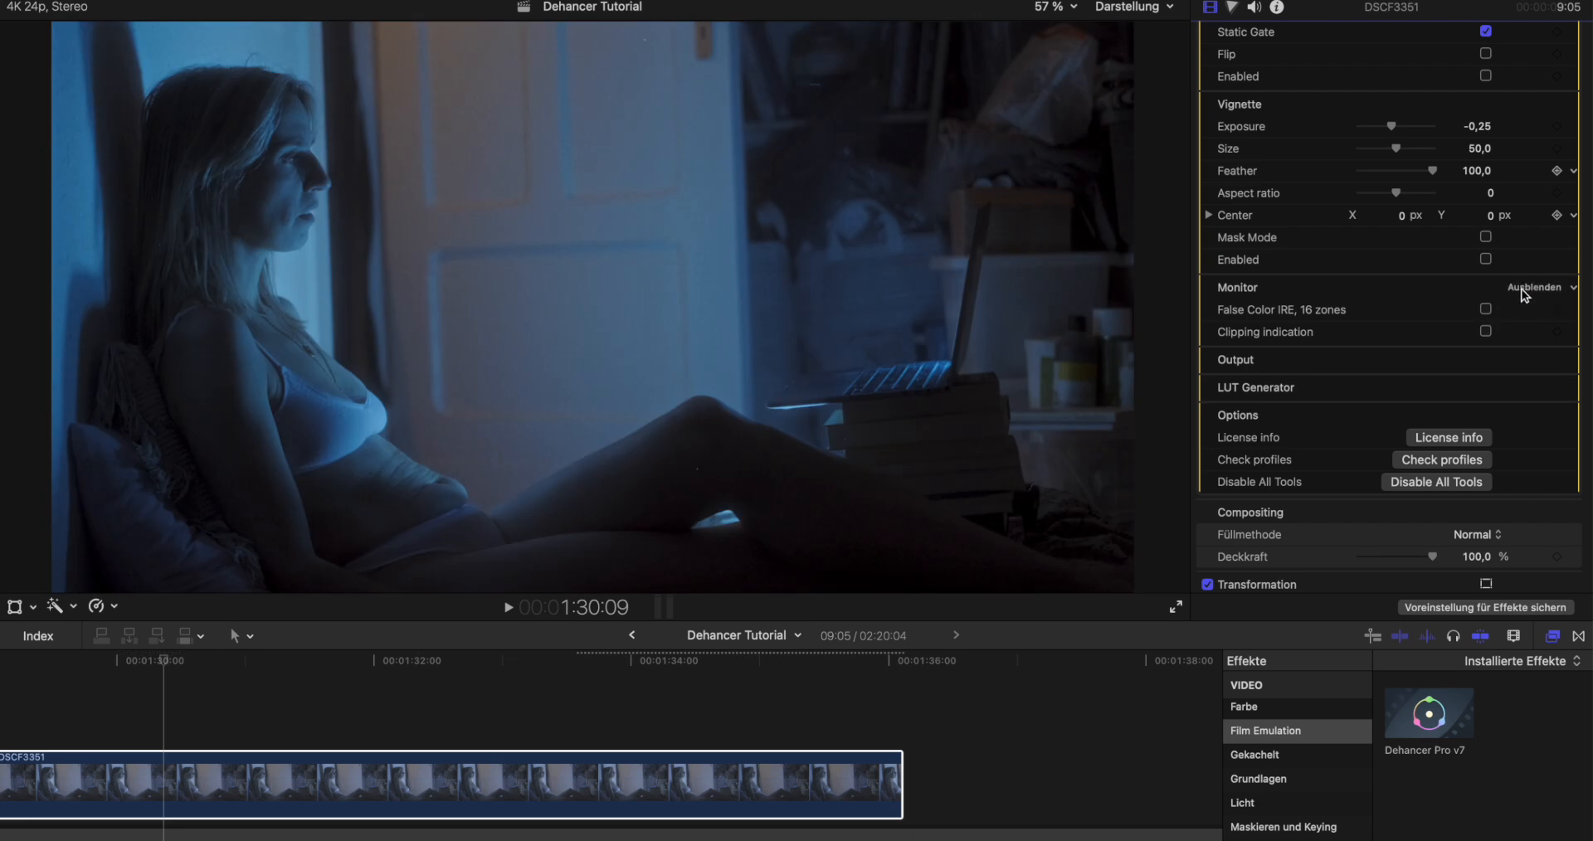
left_click(1548, 288)
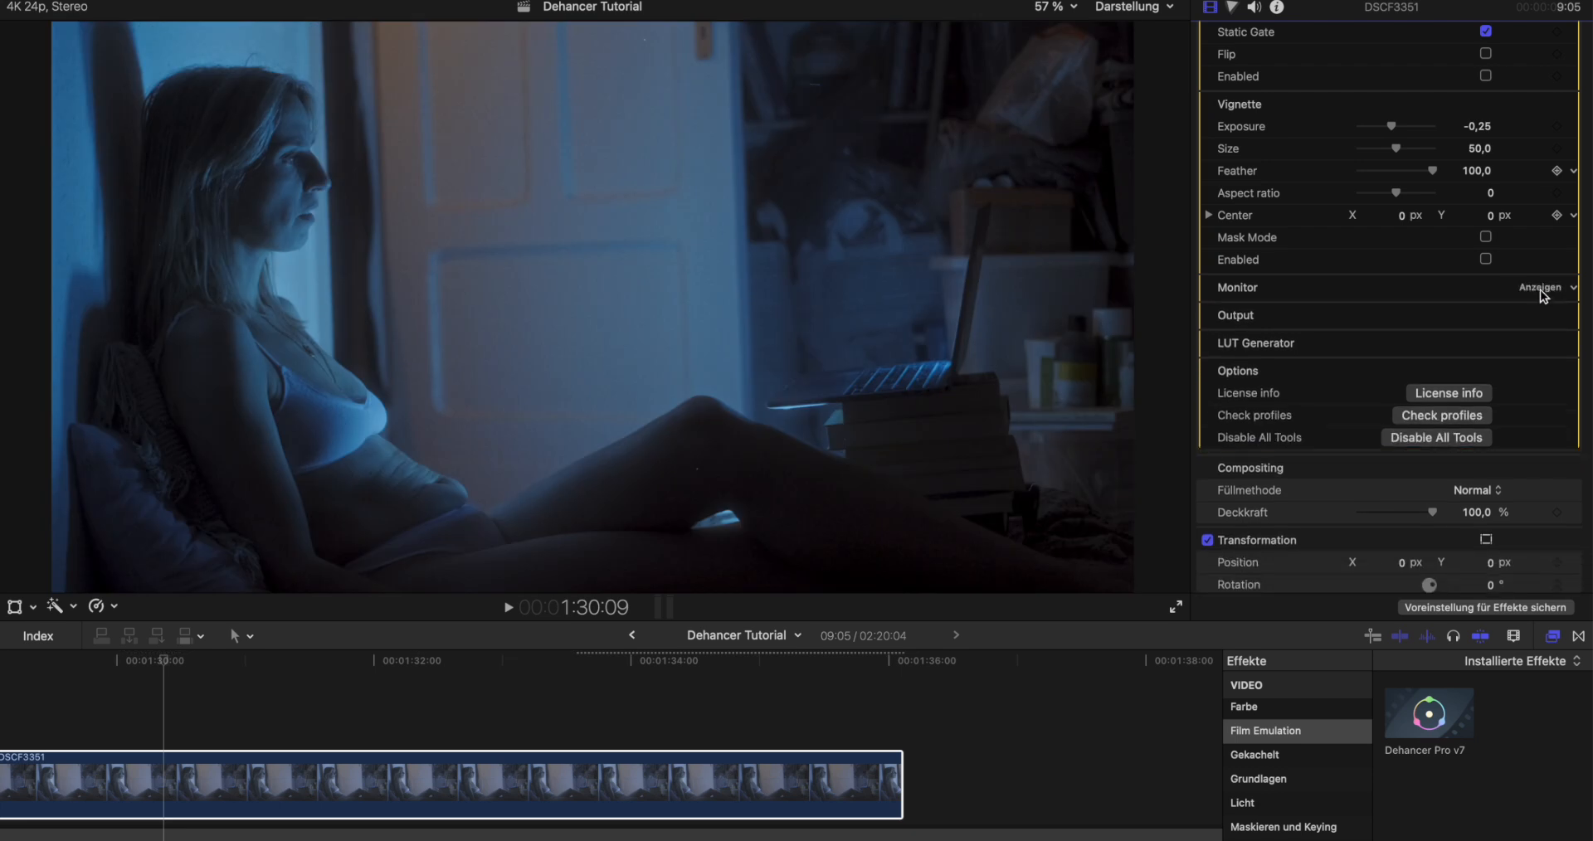
scroll(1544, 292, "down", 3)
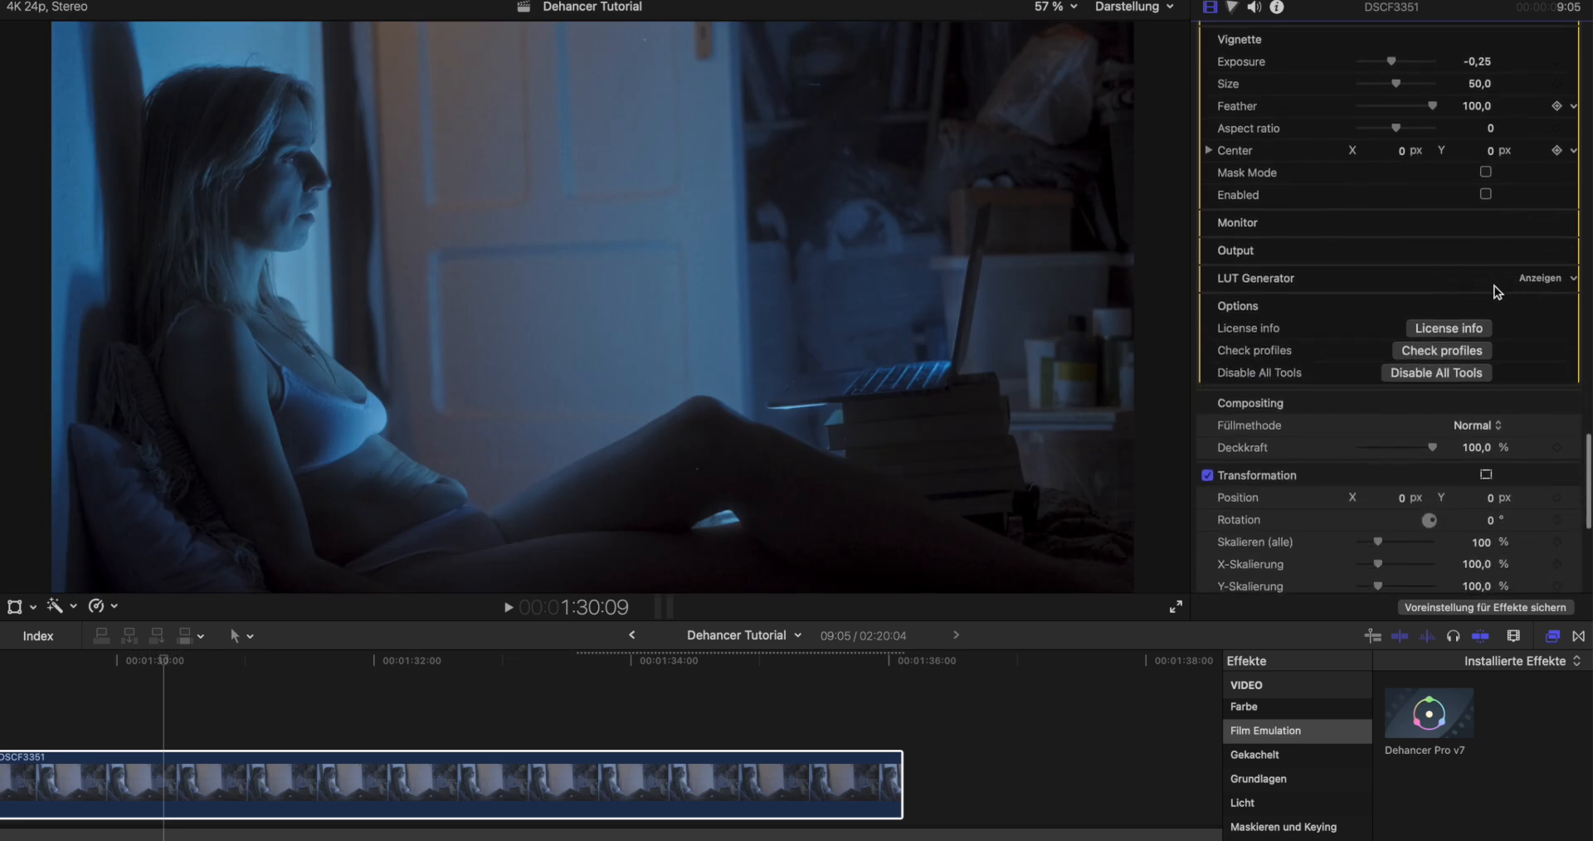
left_click(1533, 278)
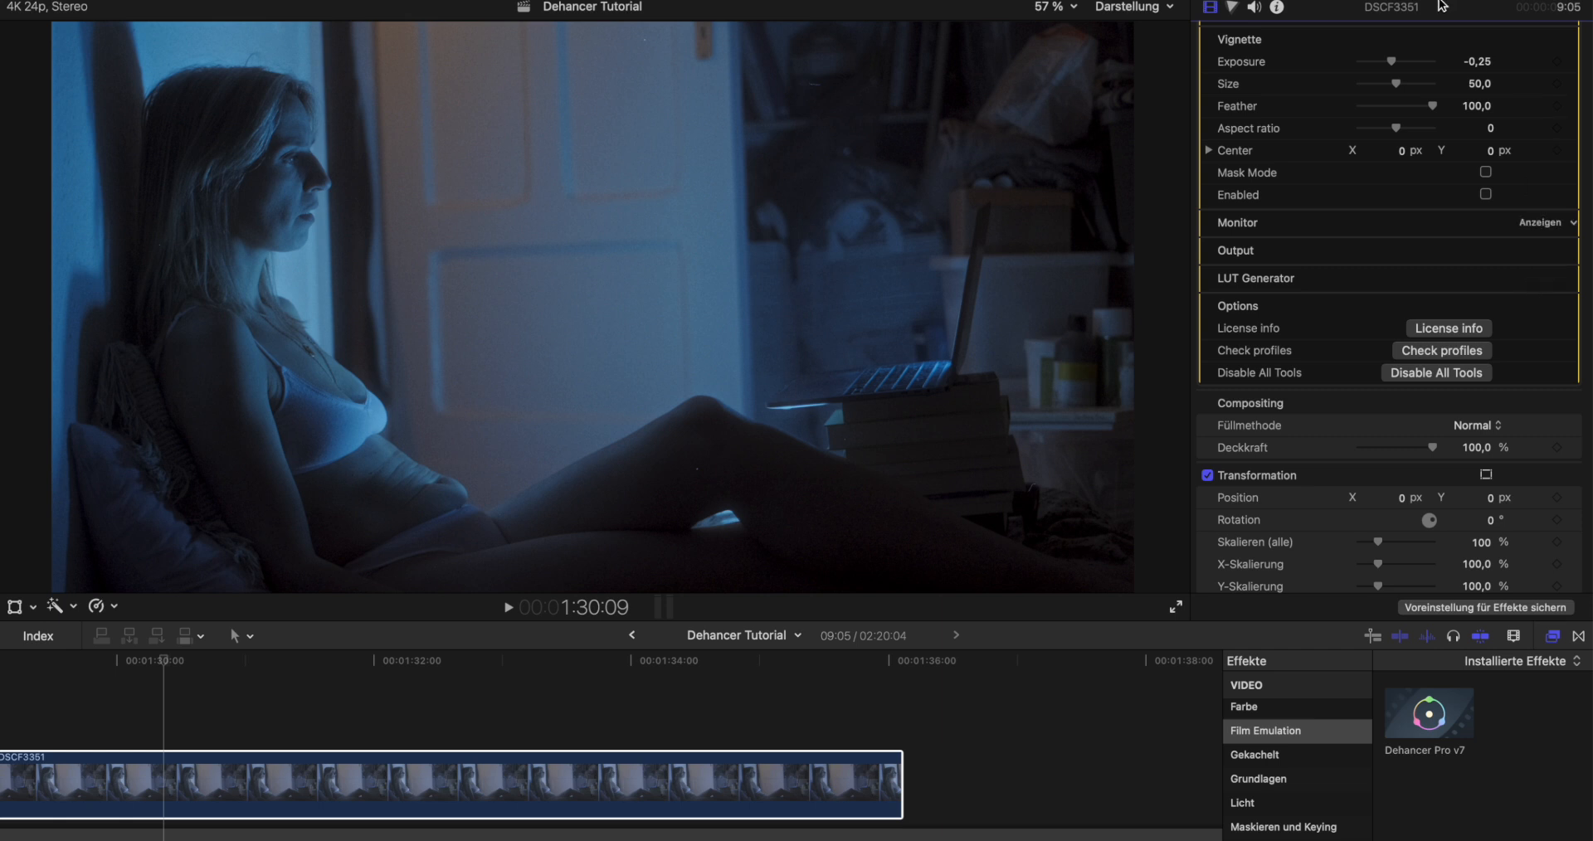
Add a color wheels correction, shift the shadows toward orange and the highlights toward blue, and play the graded clip.
left_click(1235, 8)
left_click(1255, 36)
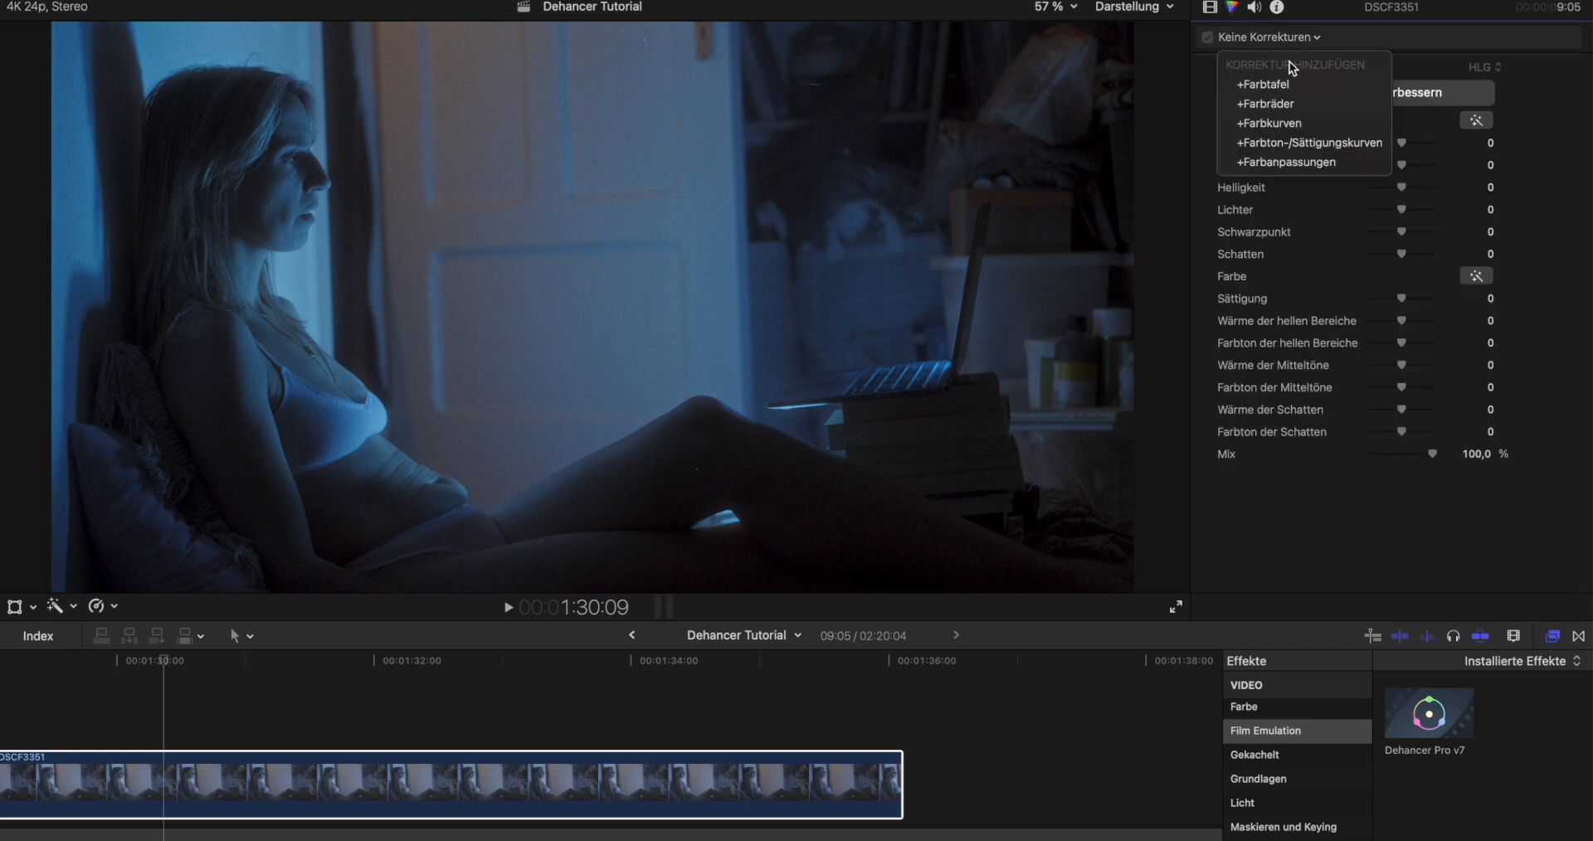
left_click(1302, 101)
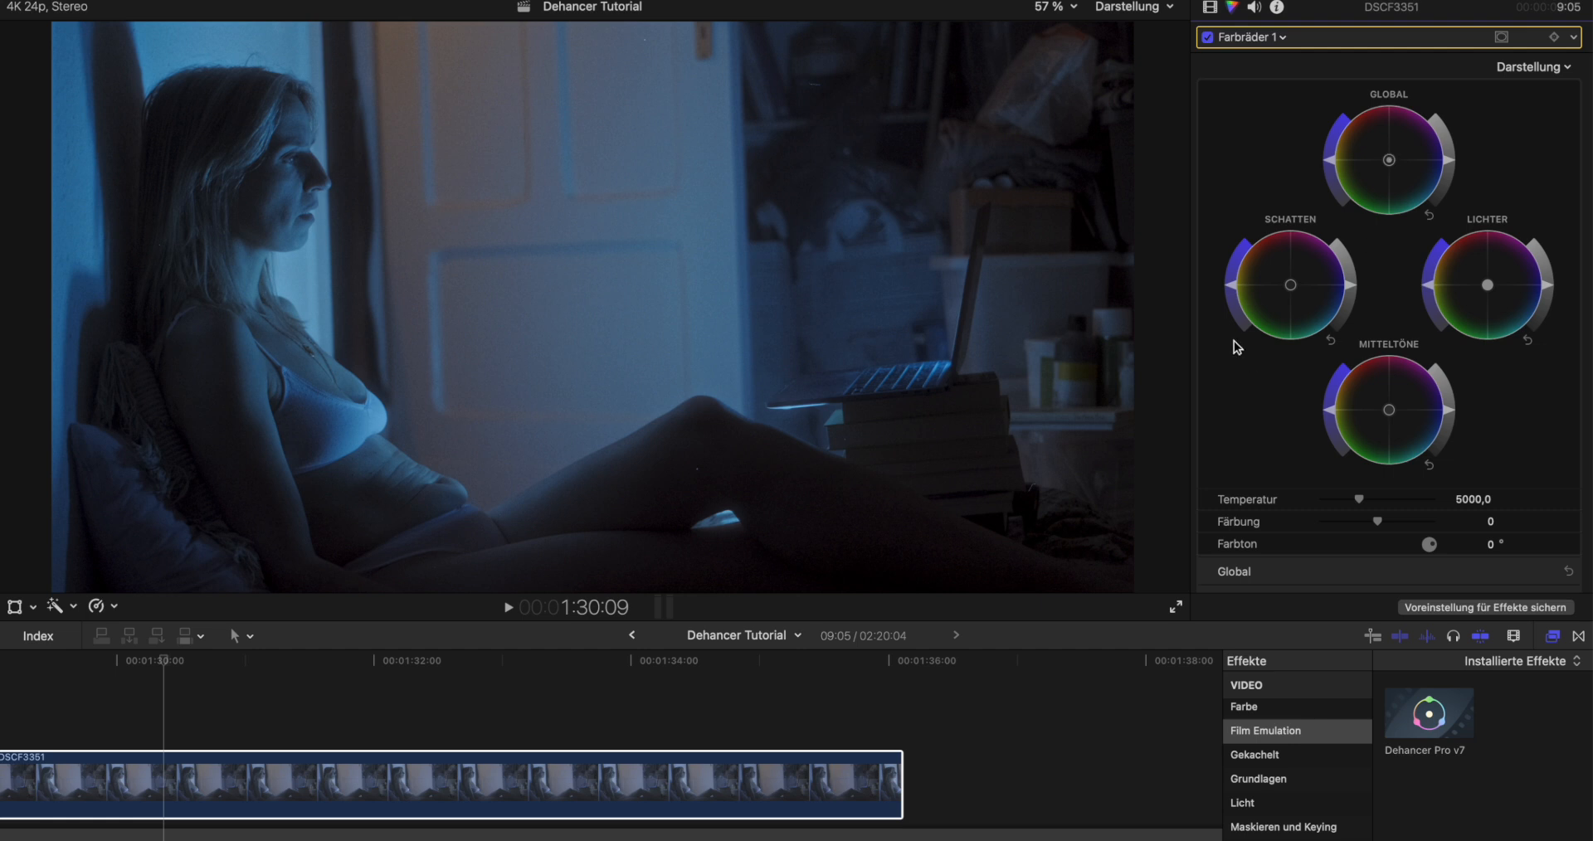
left_click_drag(1290, 284, 1286, 278)
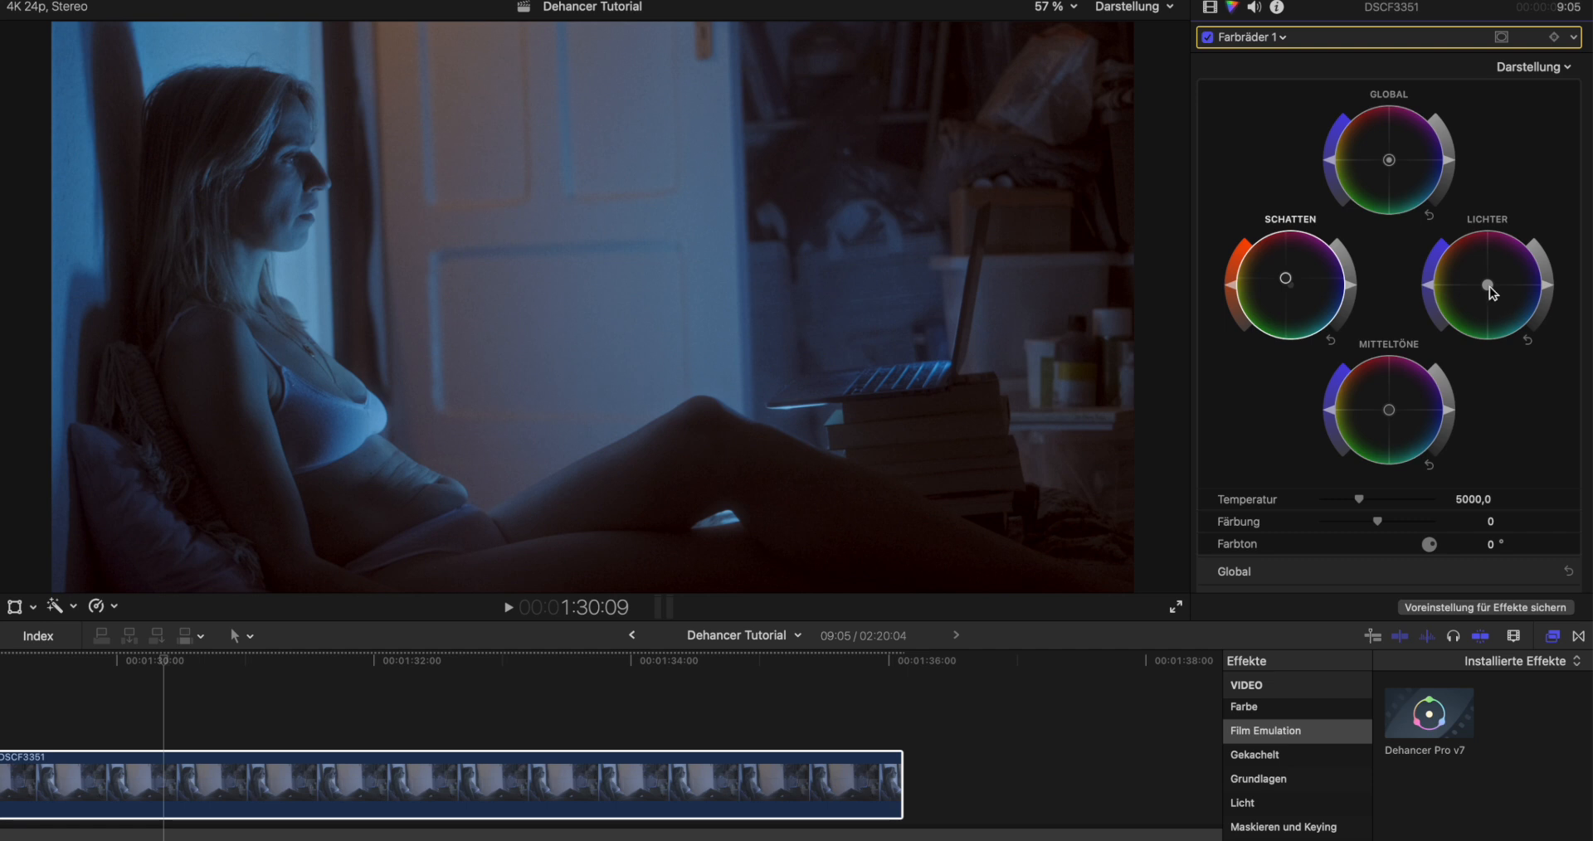
left_click_drag(1487, 285, 1492, 289)
left_click(1288, 284)
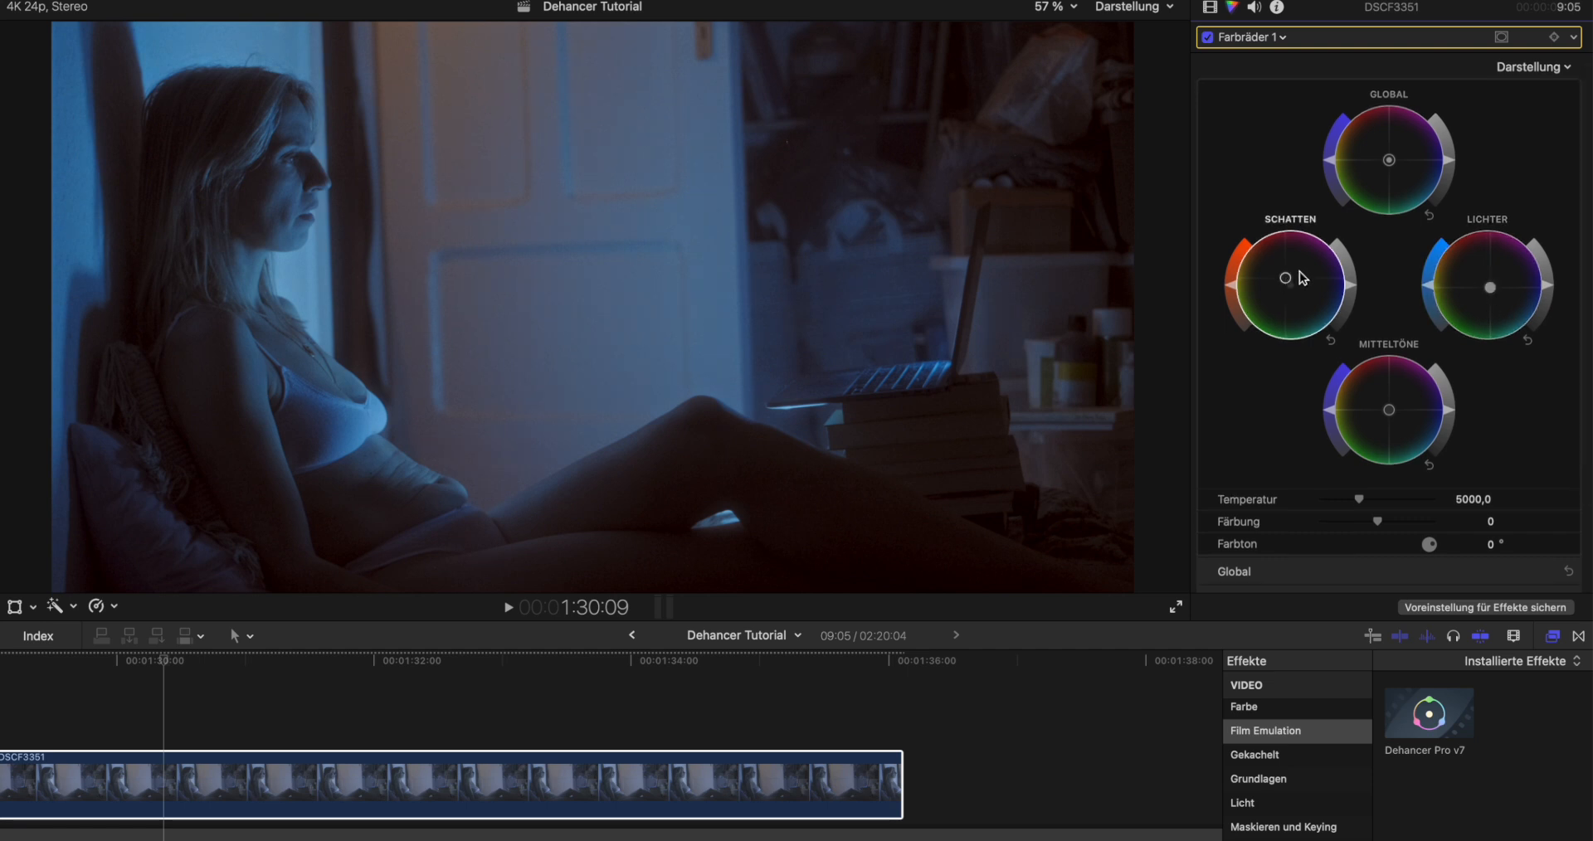
left_click(163, 660)
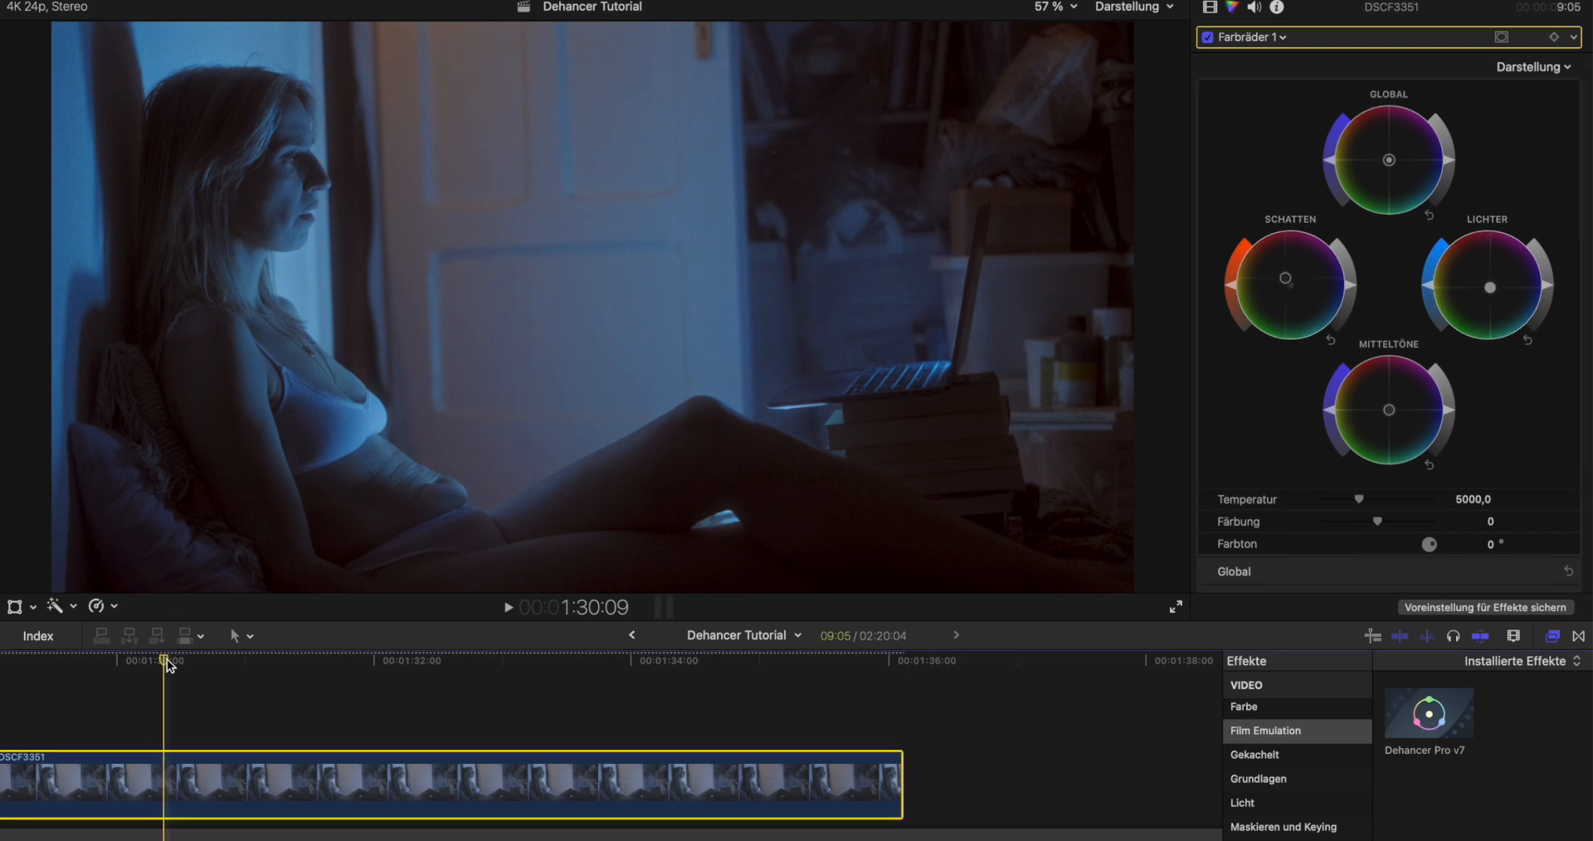
key("space")
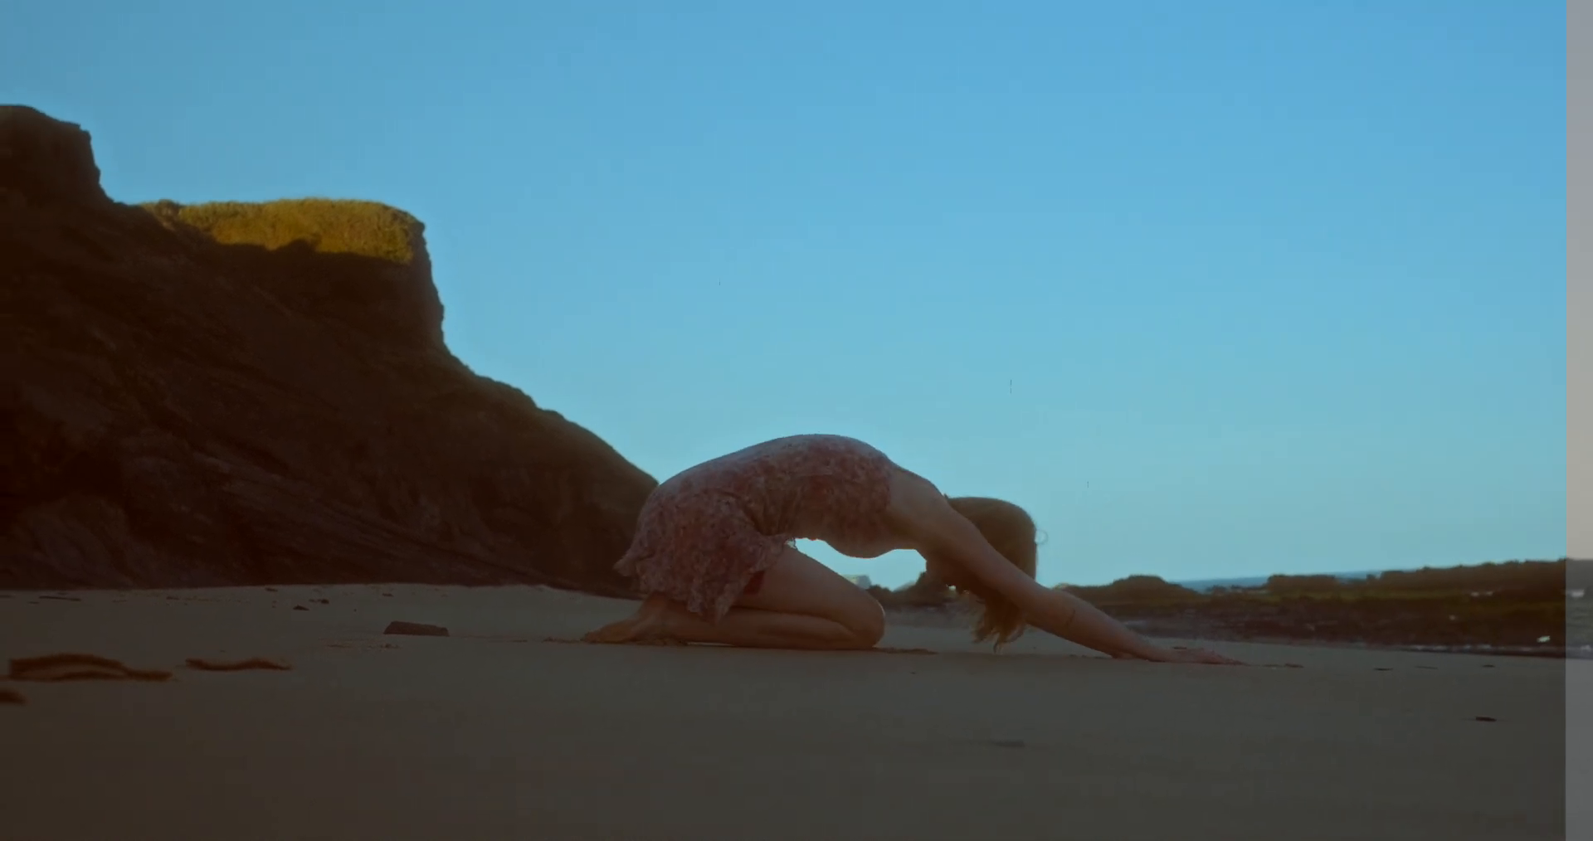
Review the film, print and grain settings of the beach clip graded with the Cinestill 50D profile.
scroll(439, 515, "down", 5)
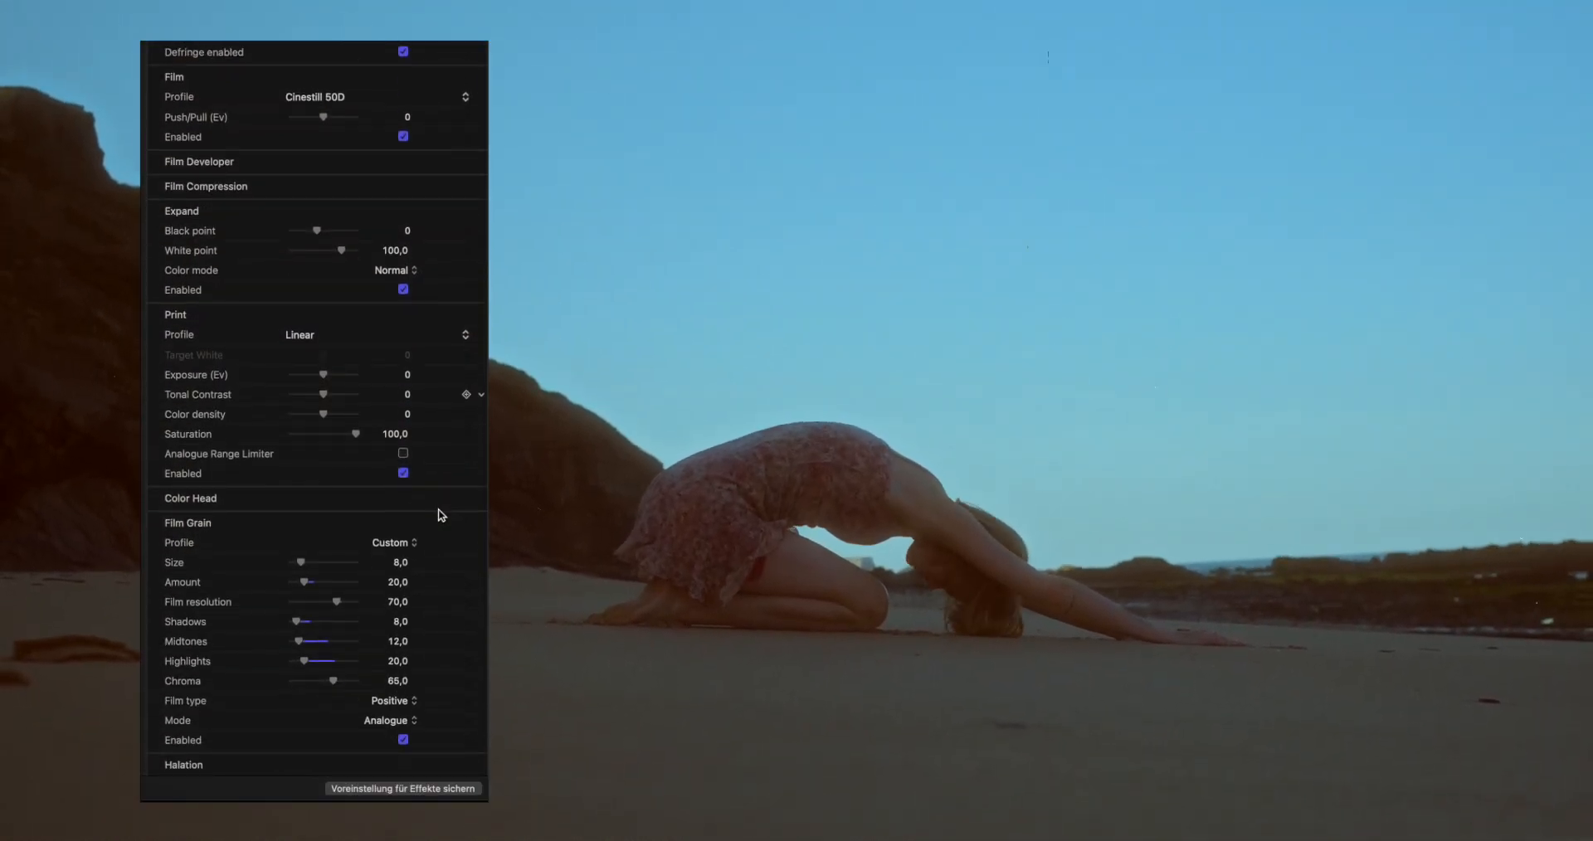
scroll(442, 515, "down", 3)
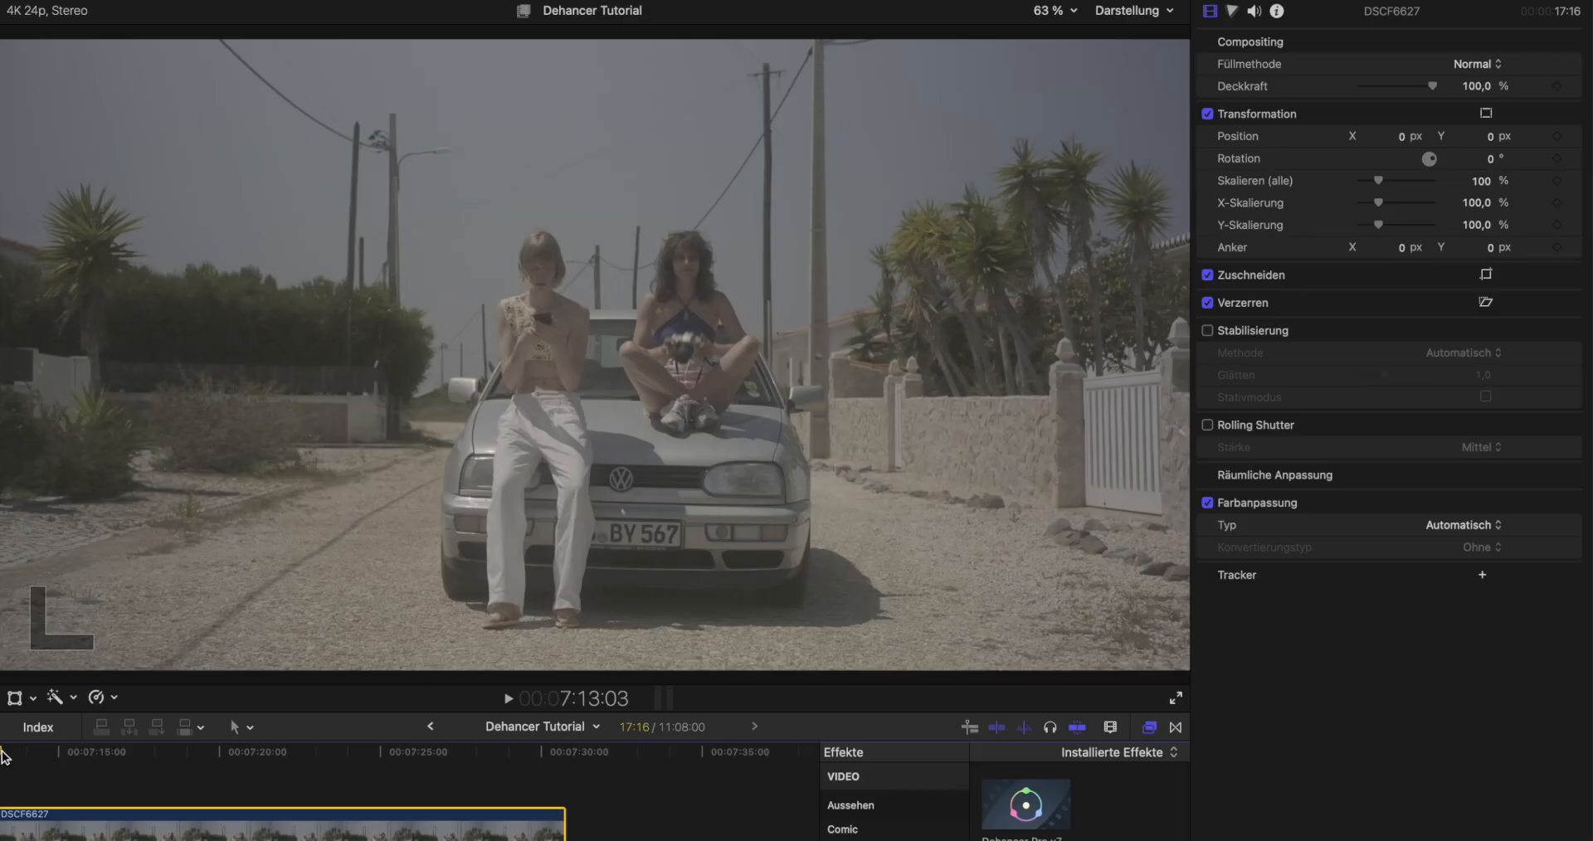
Play the ungraded clip of the two women on the car and stop it a few seconds in.
key("l")
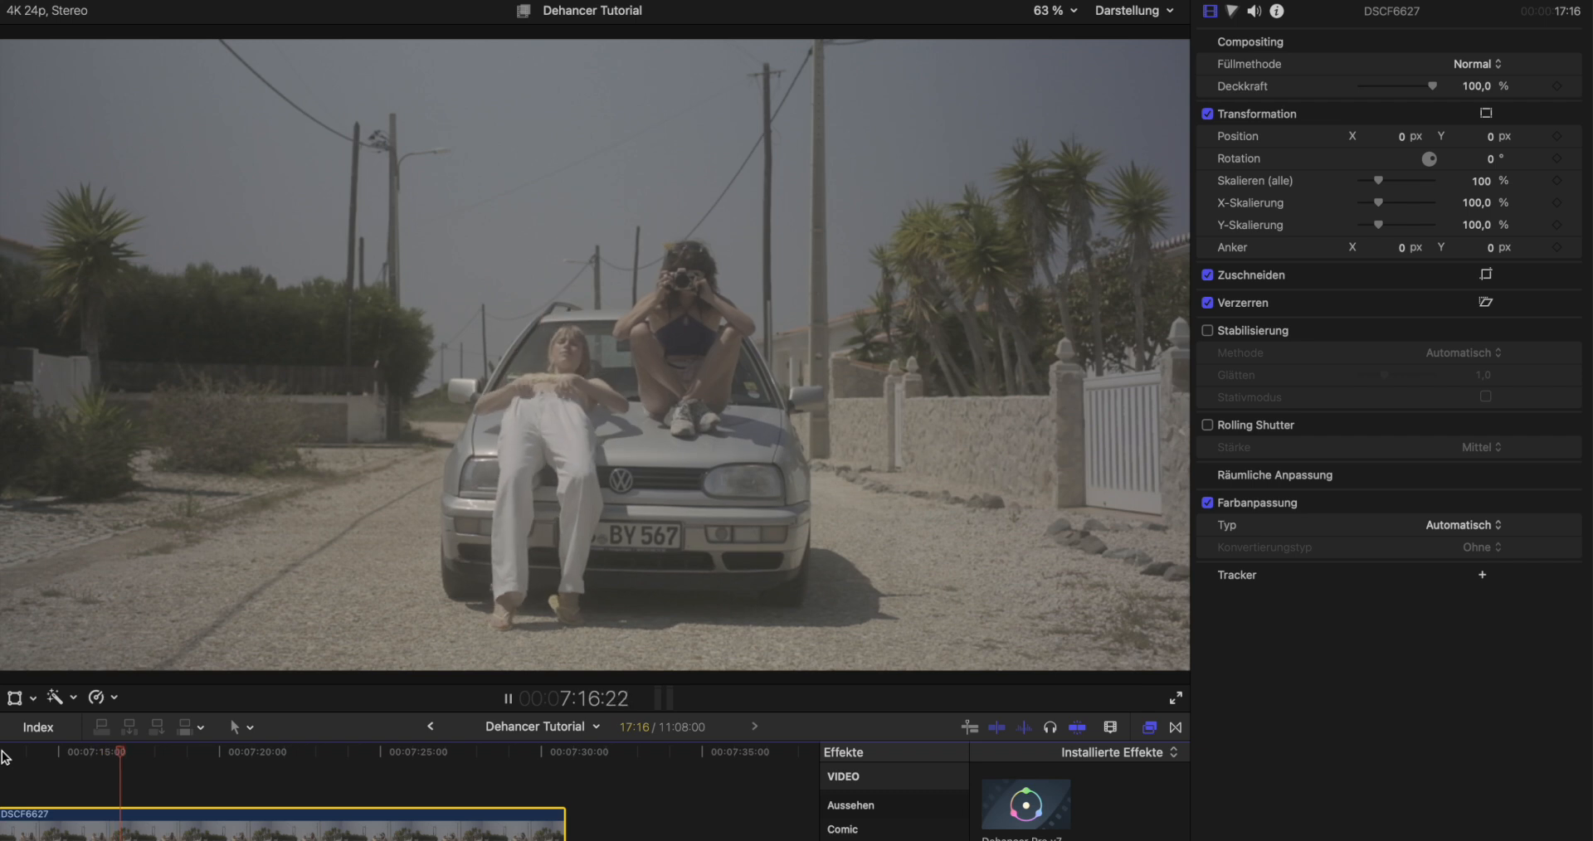
key("k")
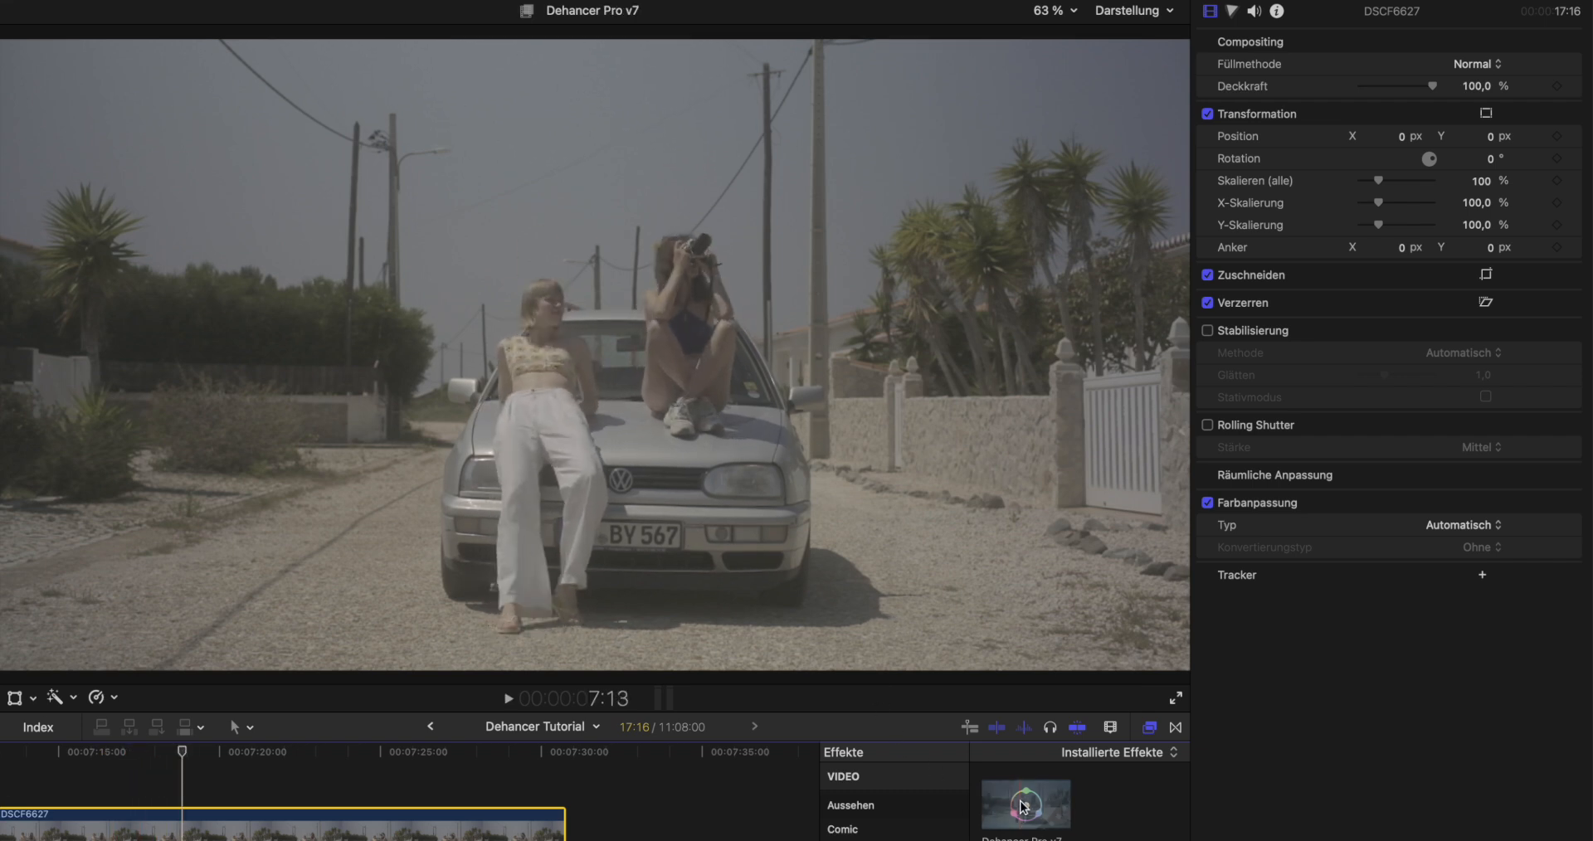
Apply the Dehancer Pro v7 effect to the ungraded clip of the two women and disable all its preset sections.
left_click_drag(1026, 805, 234, 826)
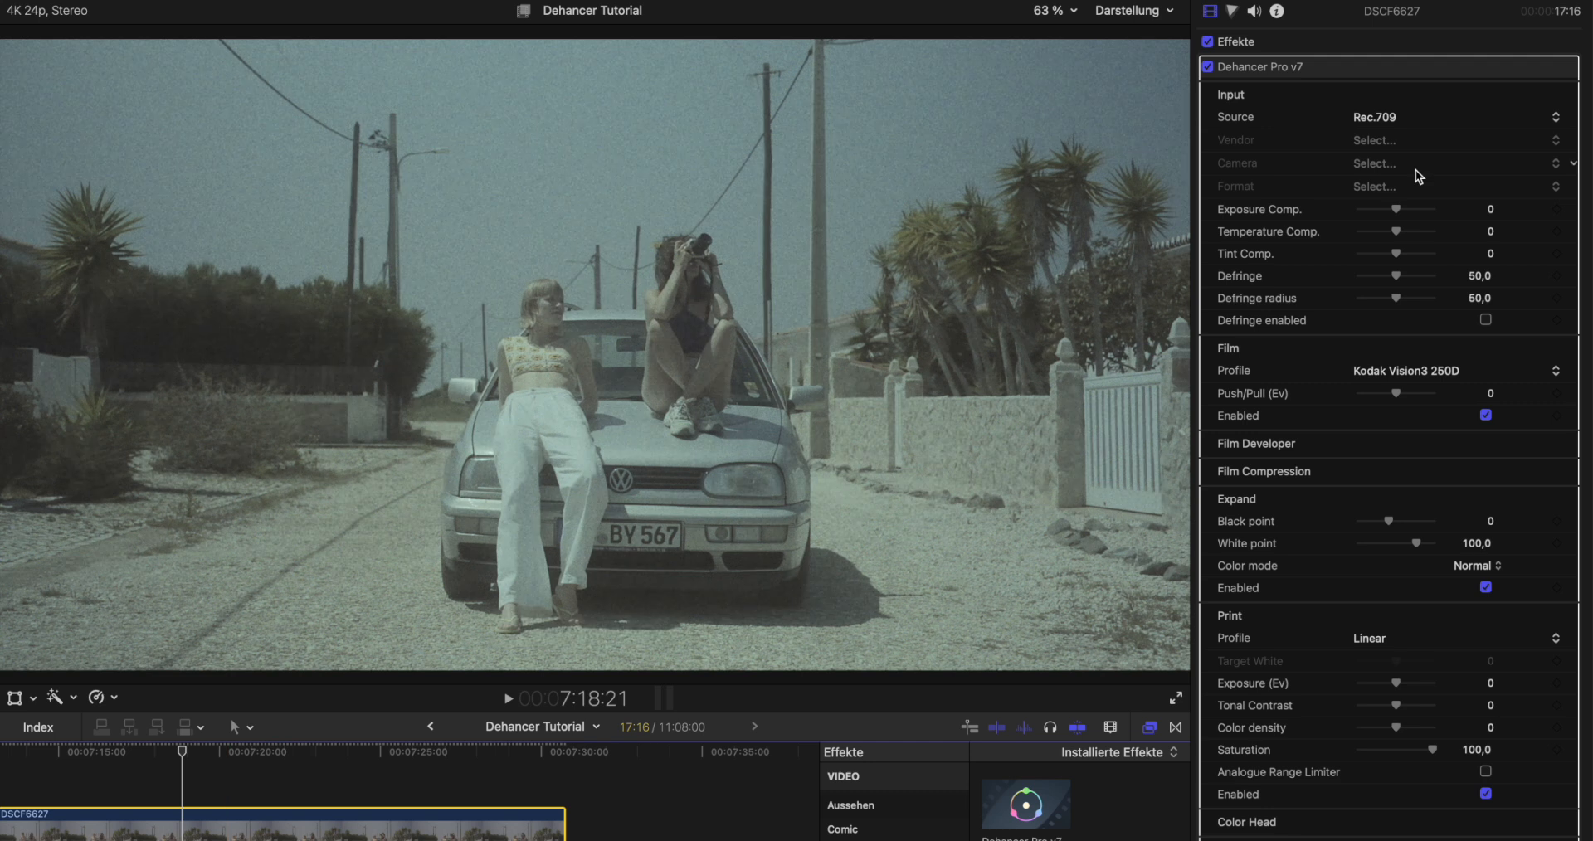
scroll(1488, 551, "down", 5)
scroll(1488, 551, "up", 5)
Set the Dehancer input source to Choose Camera with vendor Fujifilm, camera X-T3 and format F-Log.
left_click(1402, 117)
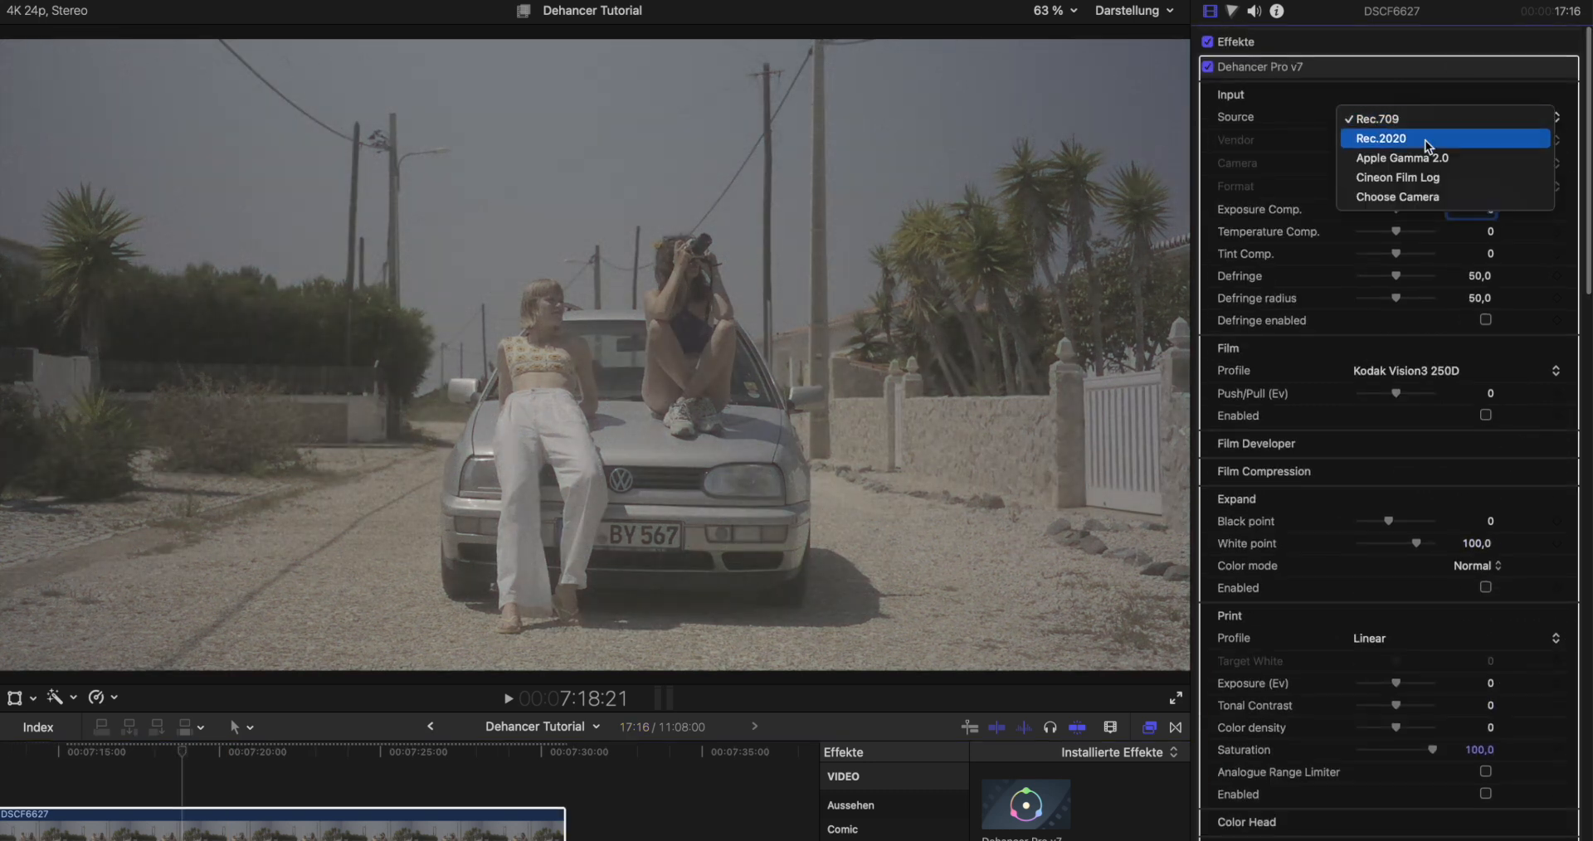
left_click(1402, 196)
left_click(1410, 139)
left_click(1411, 258)
left_click(1403, 163)
left_click(1411, 202)
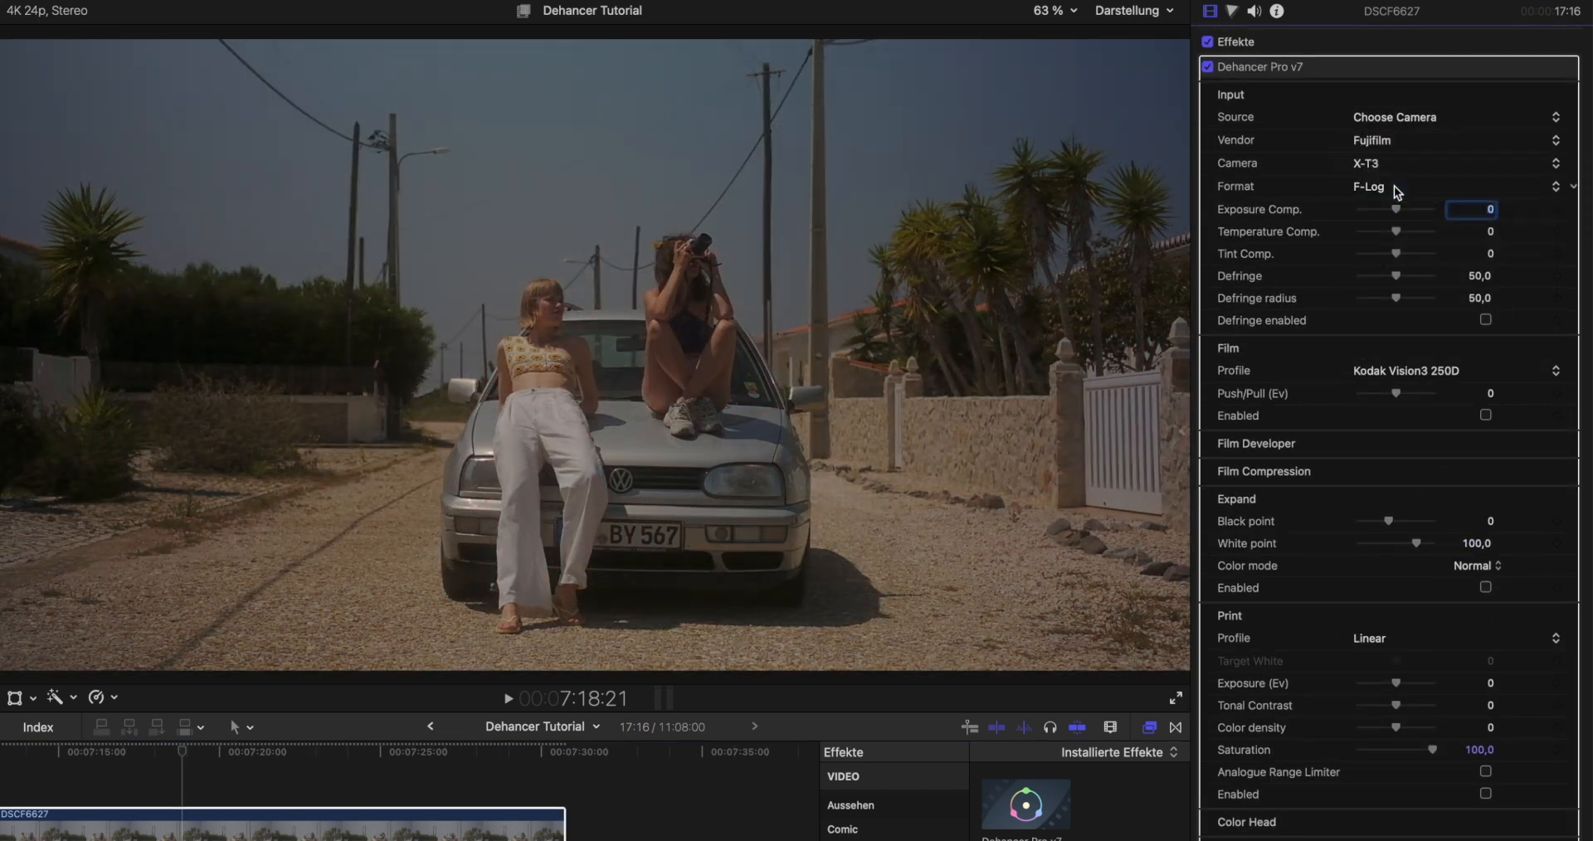
Show the video scopes and raise the input's exposure compensation to about 0.7.
key("super+7")
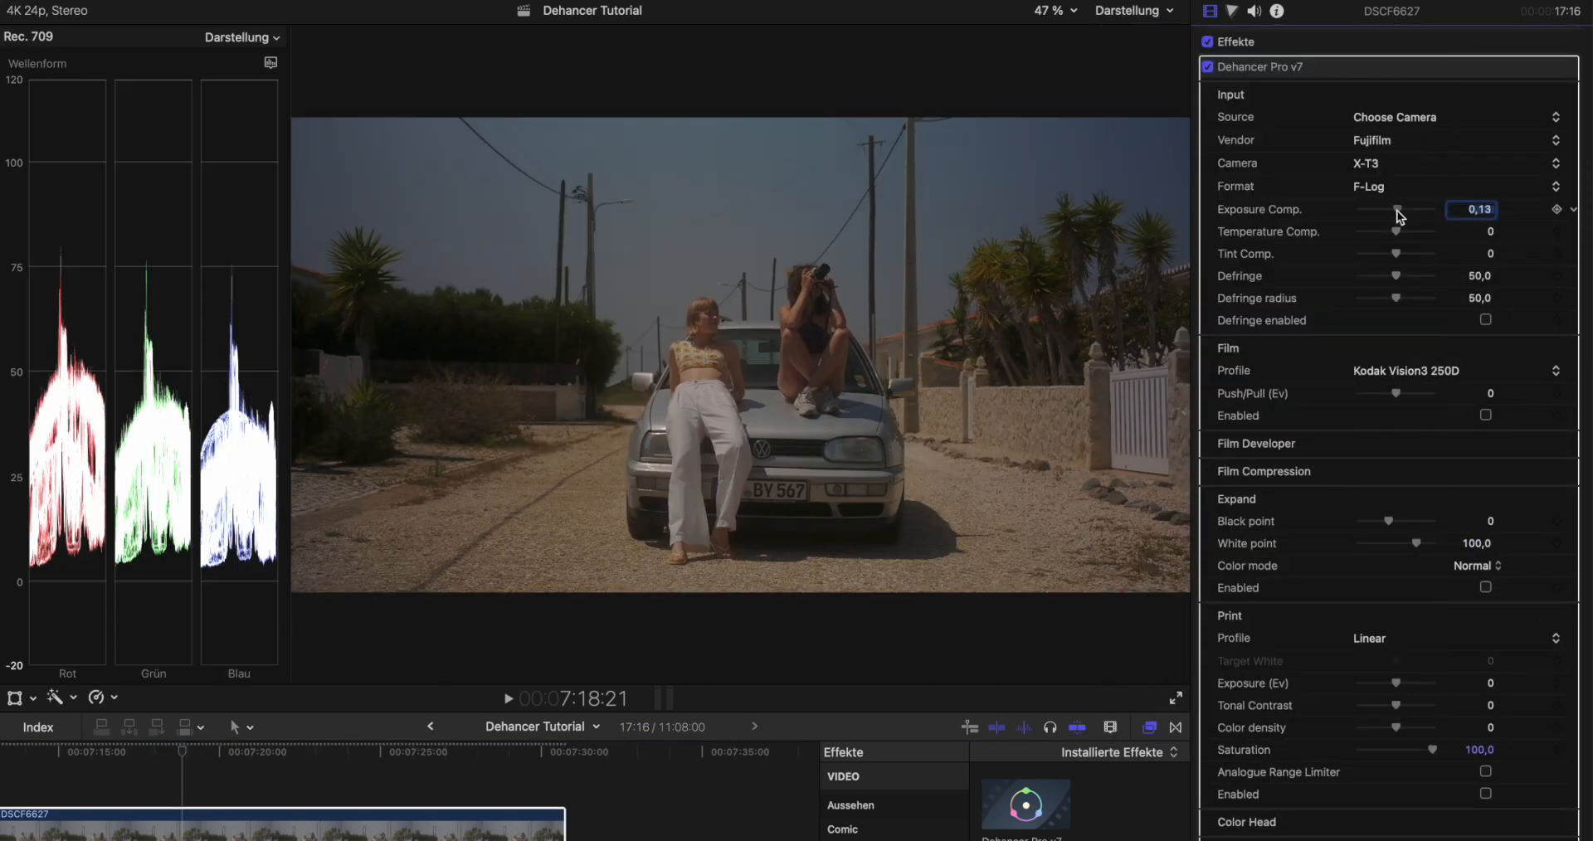
left_click_drag(1400, 216, 1405, 211)
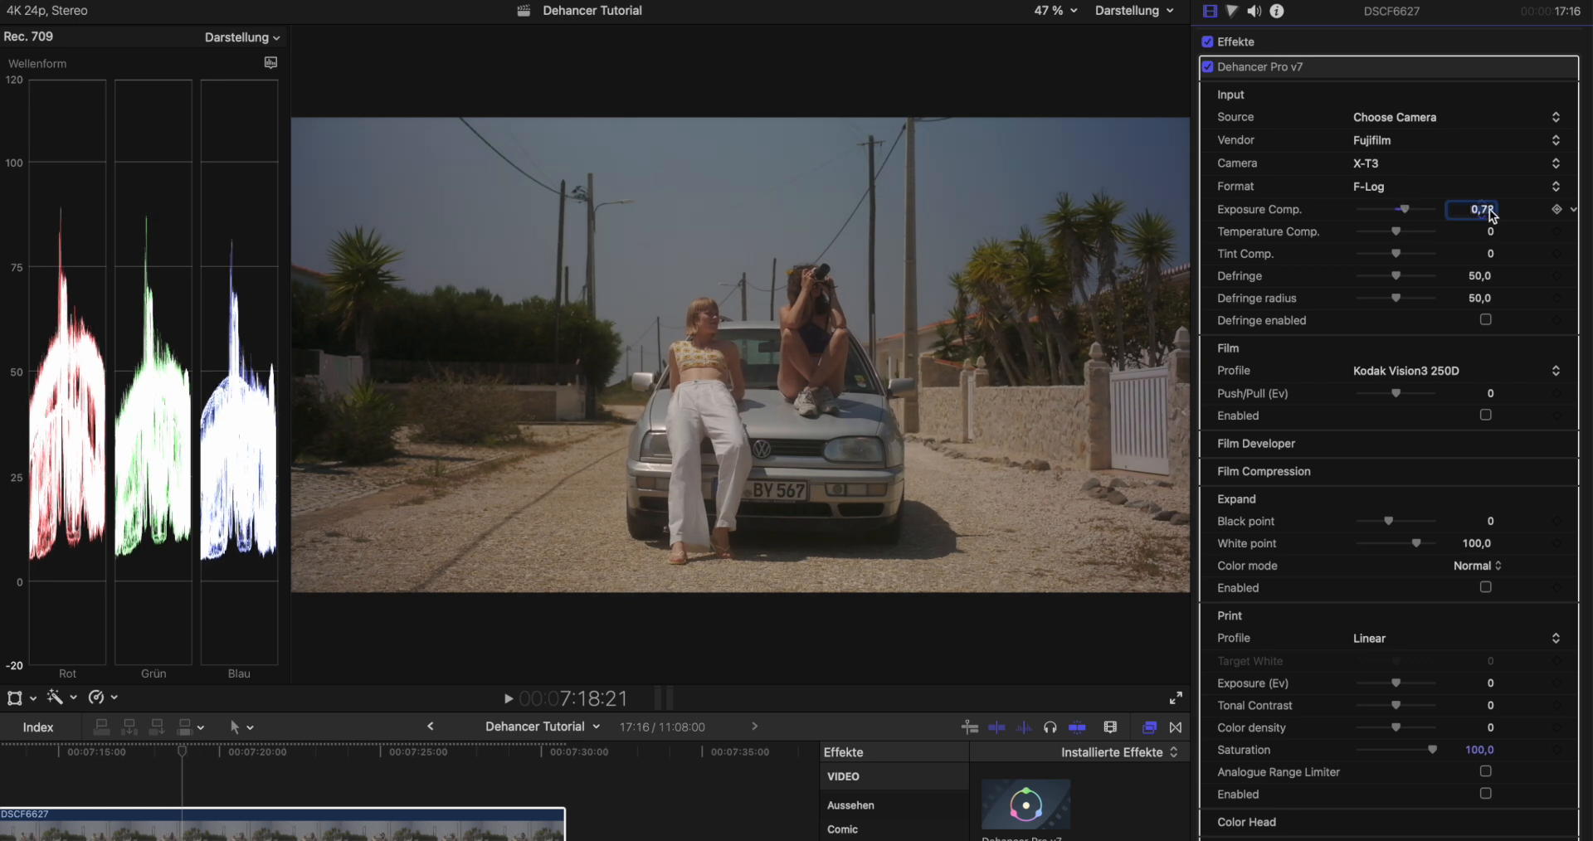
Enable Defringe and the Film section and set the film profile to Kodak Gold 200.
scroll(1446, 258, "down", 3)
left_click(1445, 256)
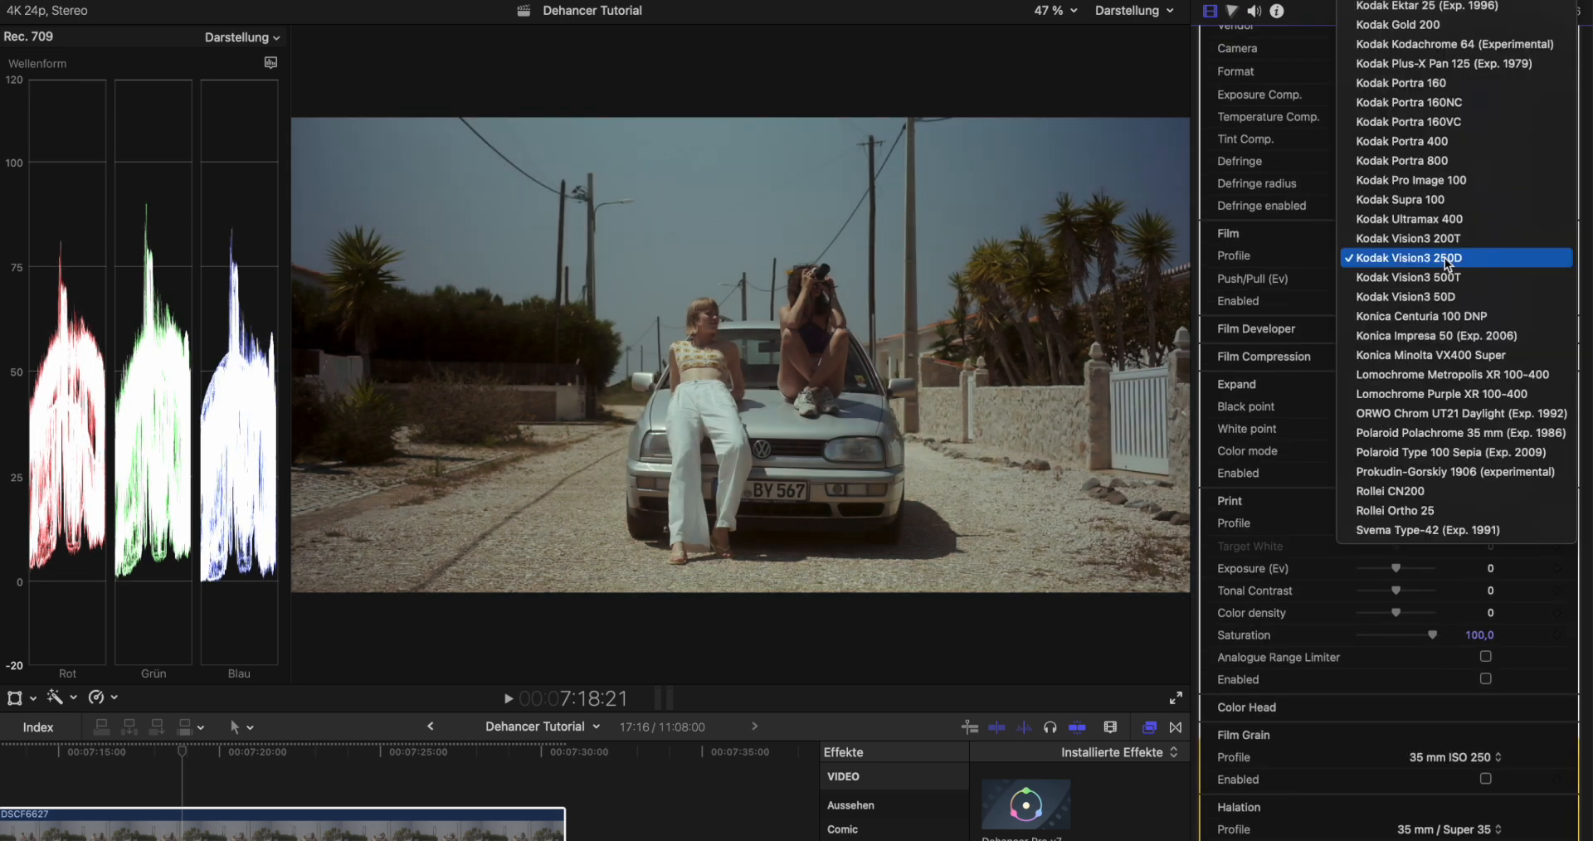
scroll(1446, 258, "up", 5)
left_click(1444, 239)
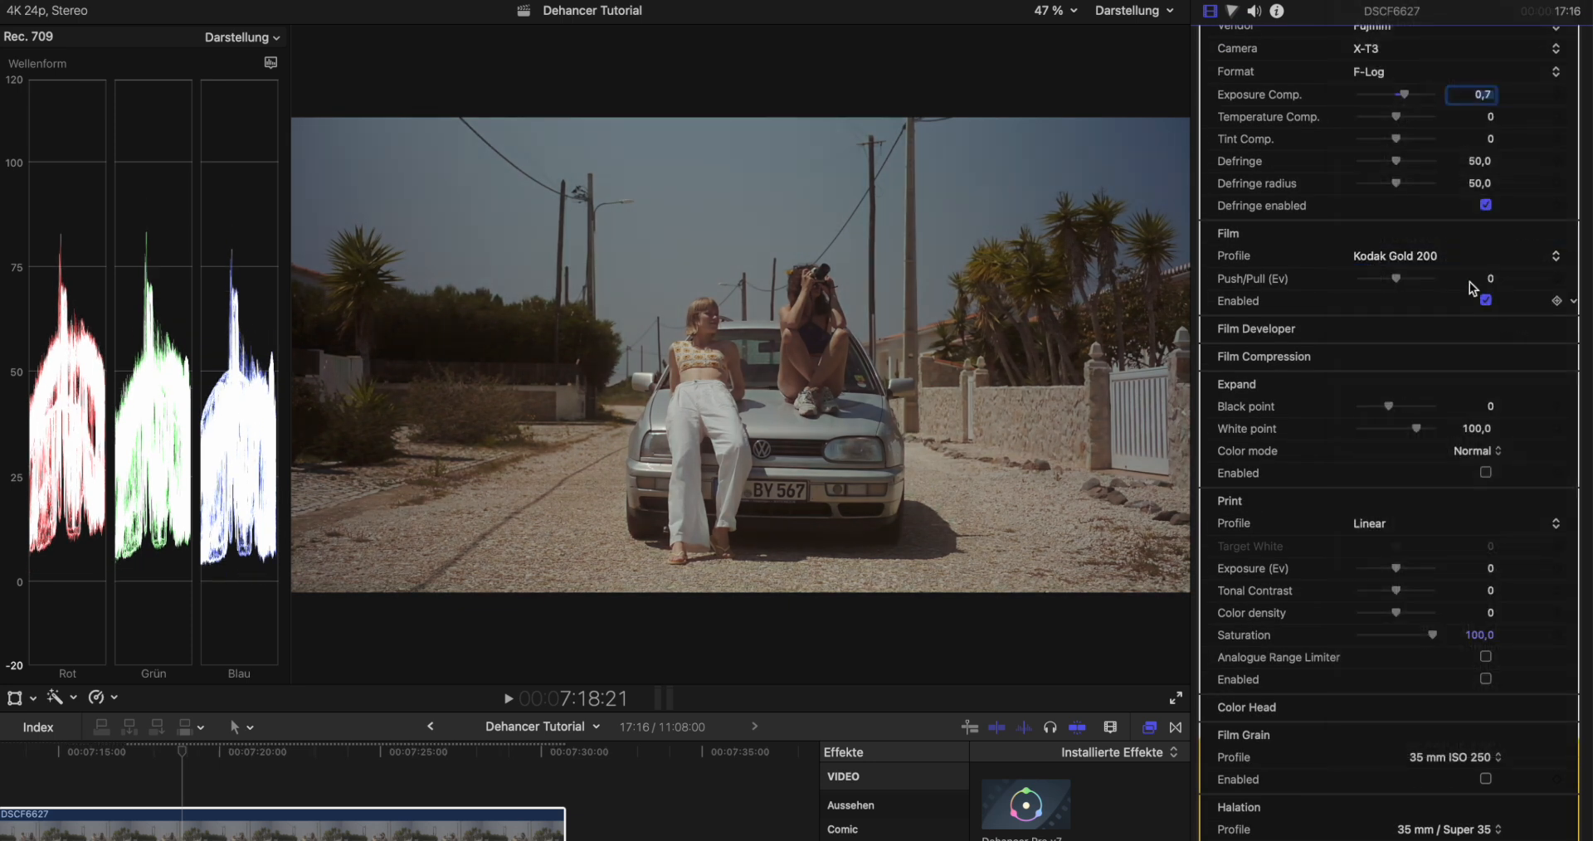
Try the Kodak Portra 400, Cinestill 50D and other film profiles on the clip, and return to Kodak Gold 200.
left_click(1432, 256)
left_click(1460, 369)
left_click(1416, 256)
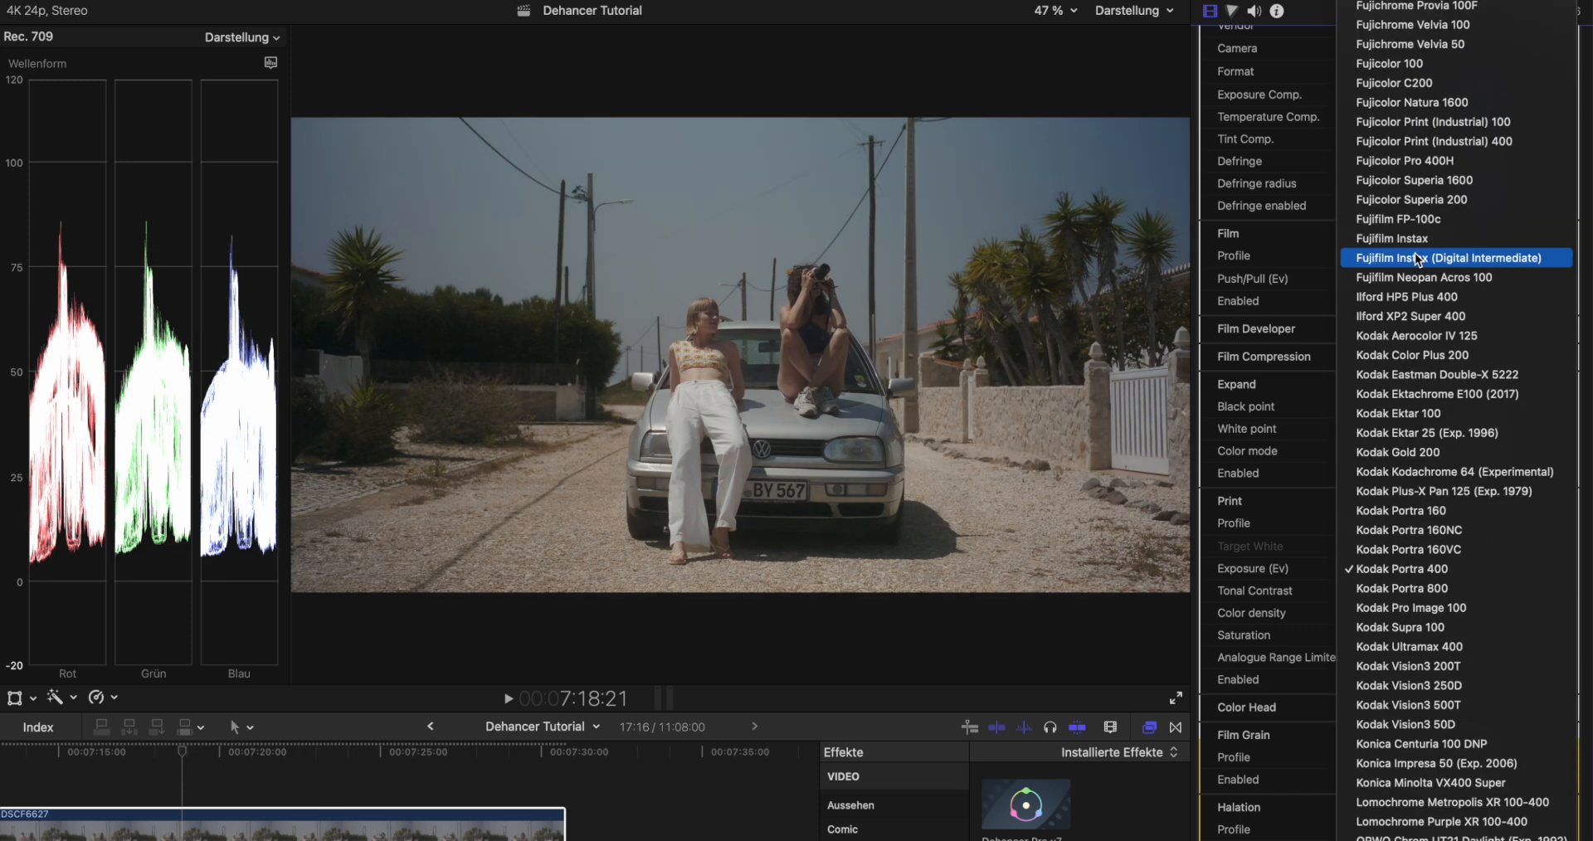
left_click(1424, 104)
left_click(1535, 256)
scroll(1477, 199, "up", 2)
left_click(1422, 114)
left_click(1450, 256)
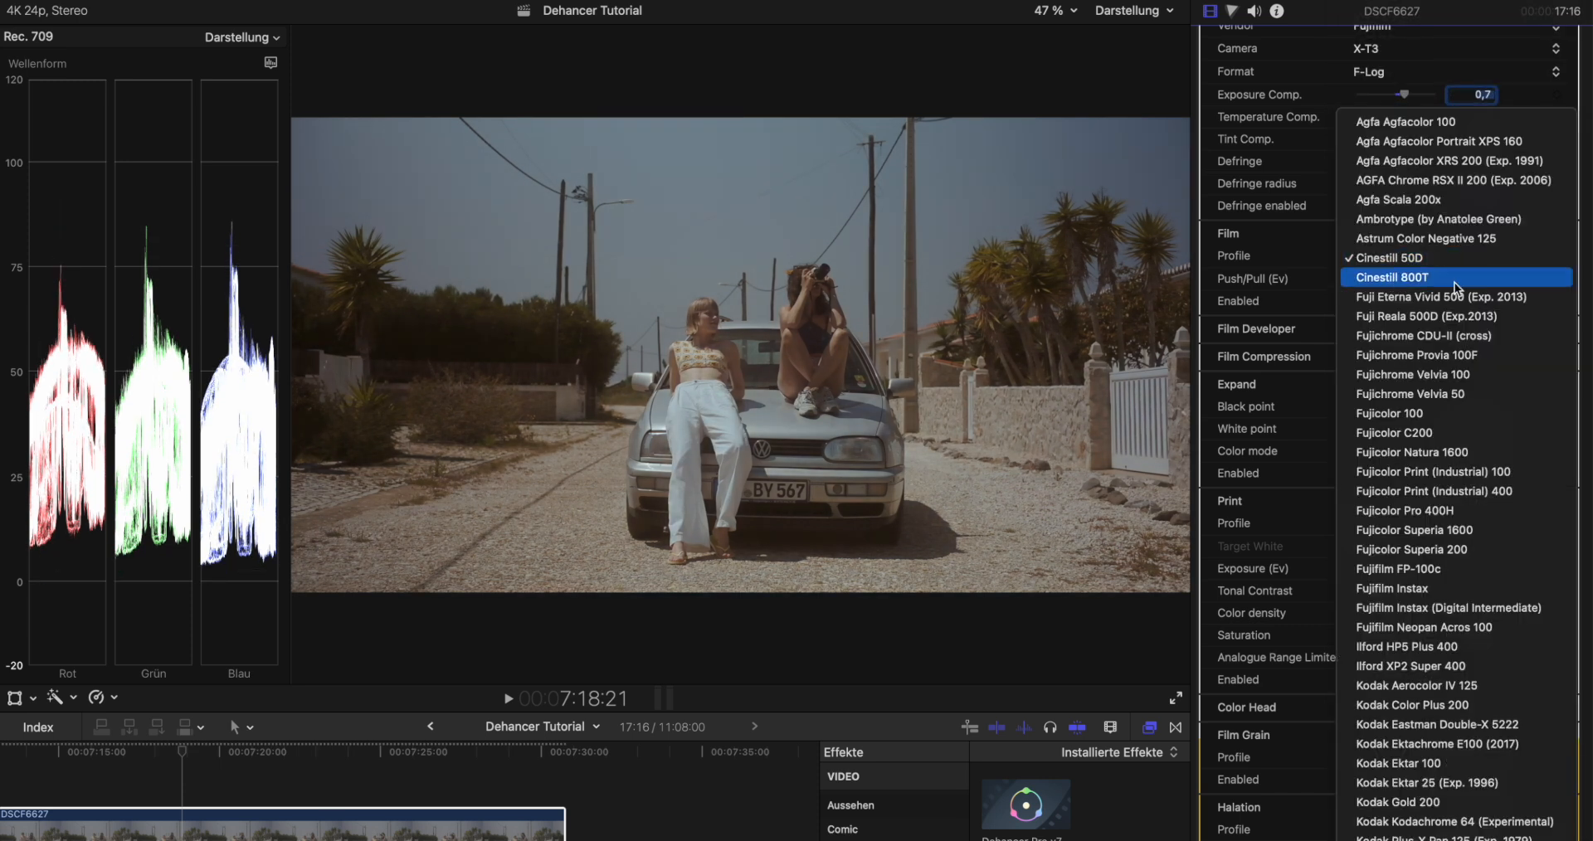
scroll(1453, 515, "down", 5)
left_click(1447, 614)
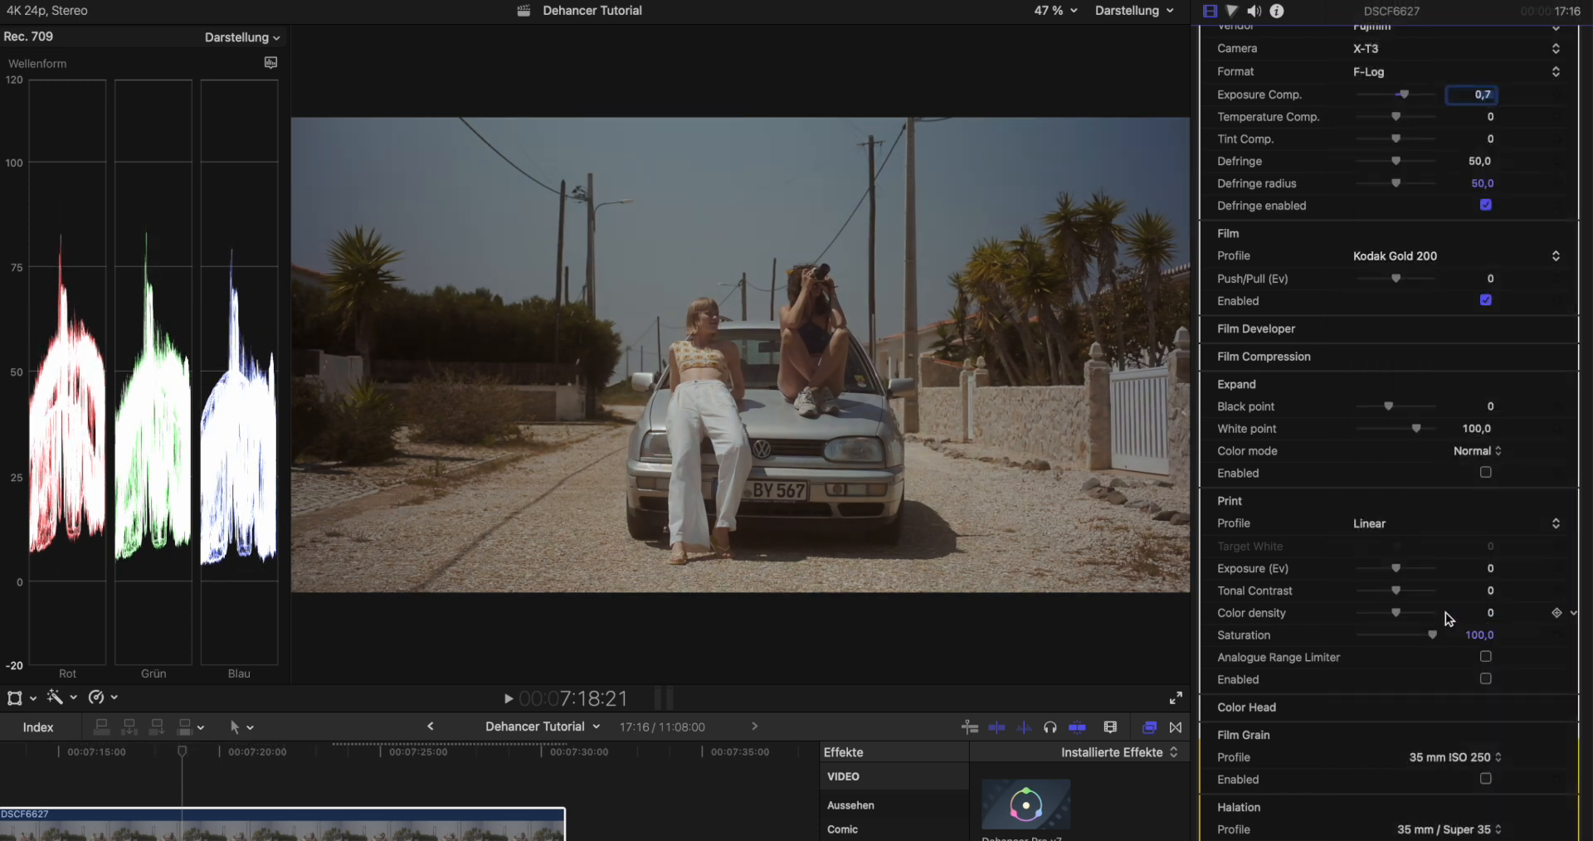
Hide the video scopes and add a color wheels correction with the shadows shifted slightly toward orange.
left_click(1071, 12)
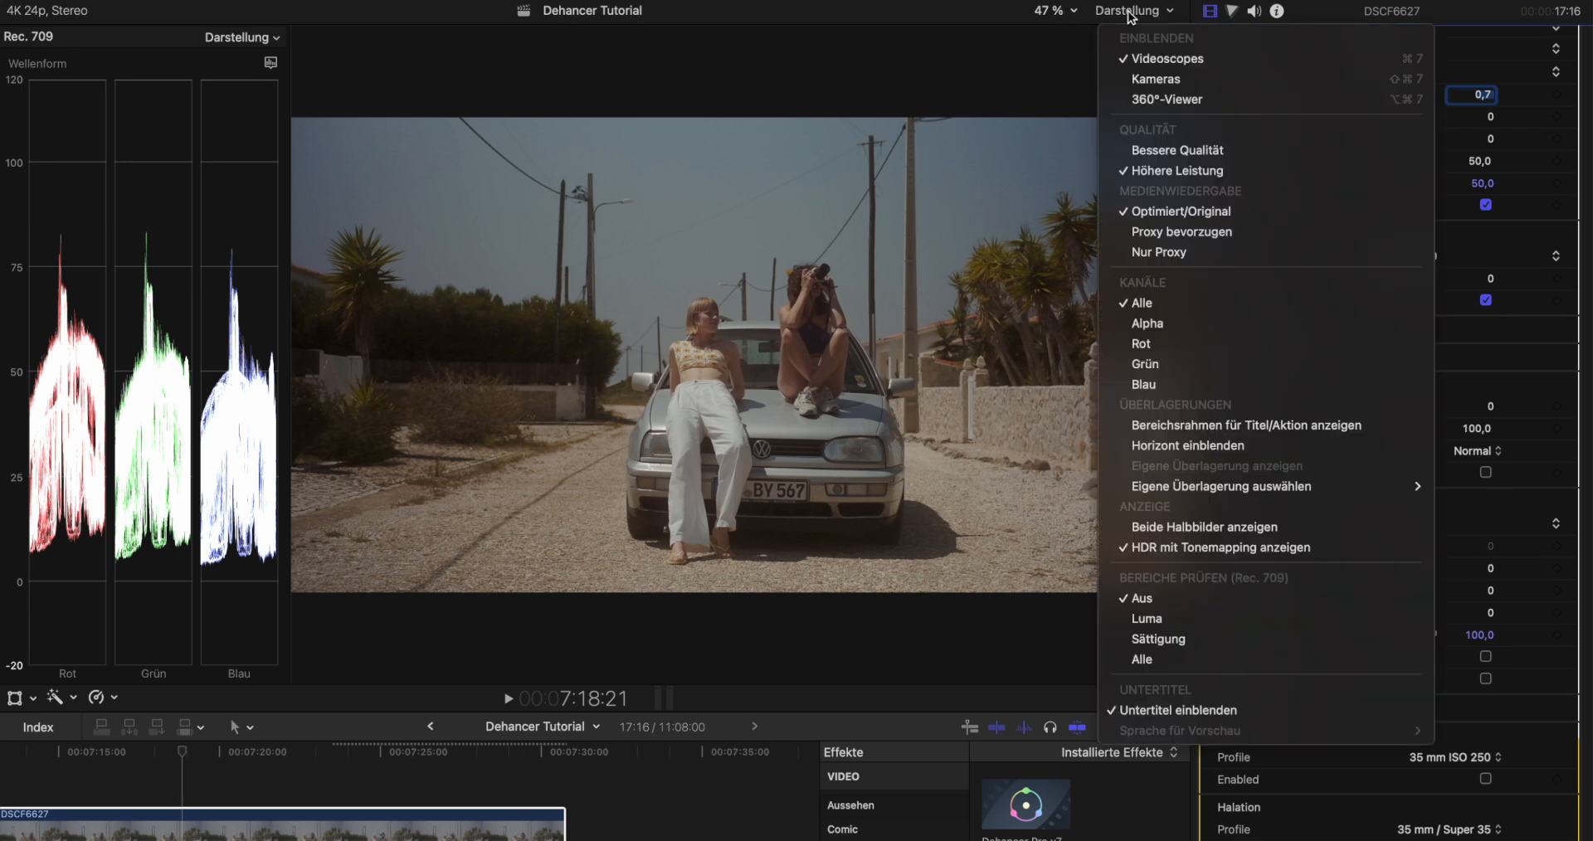
left_click(1168, 59)
key("super+6")
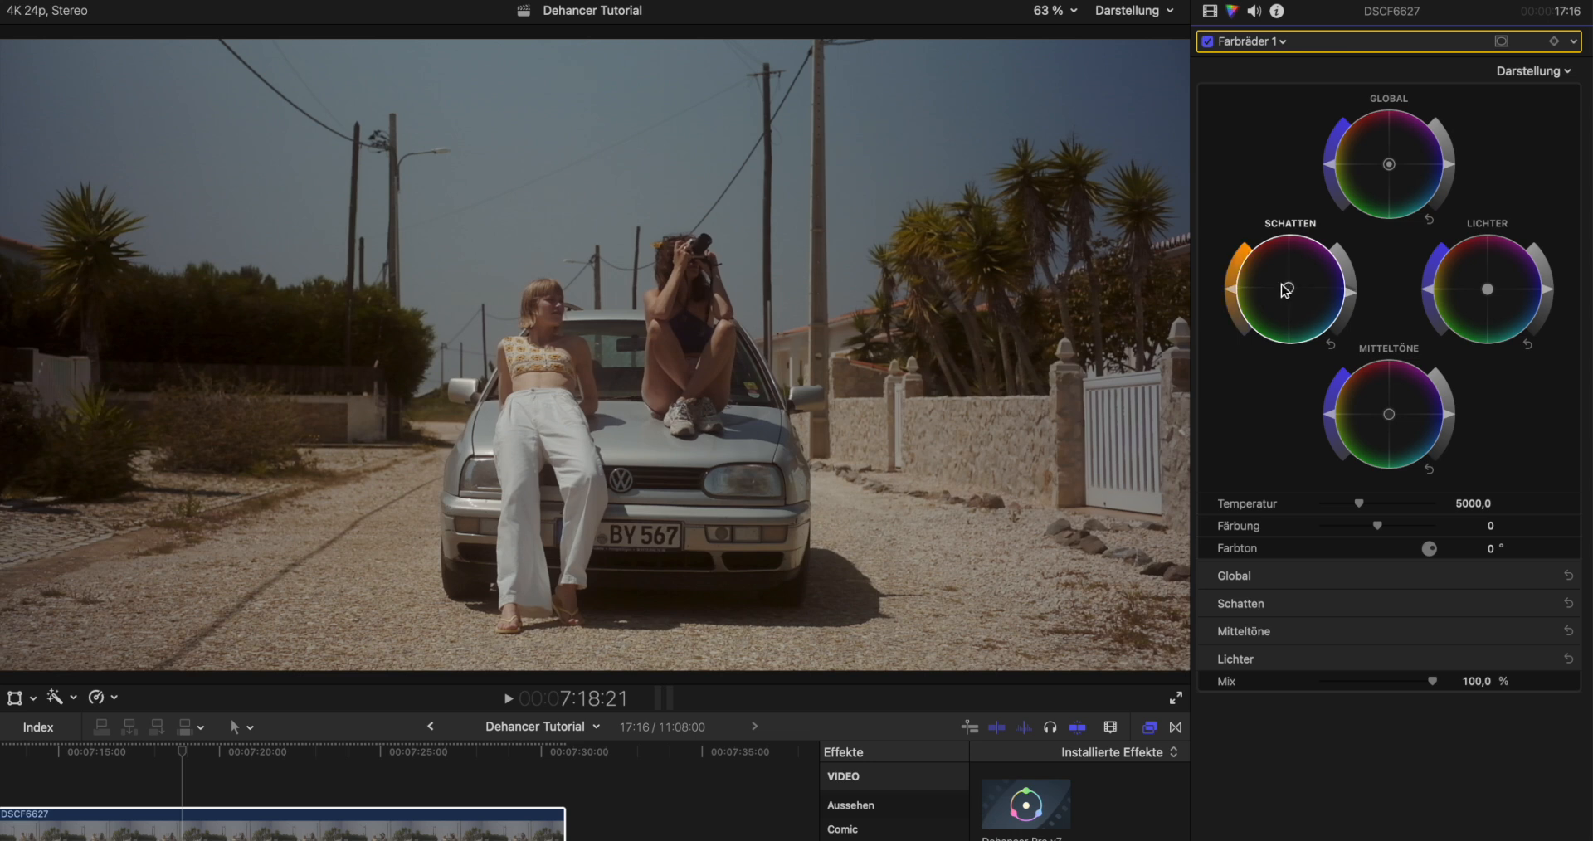
Enable Film Grain in the Dehancer effect and set its profile to 35 mm ISO 50.
left_click(1210, 11)
scroll(1441, 352, "down", 15)
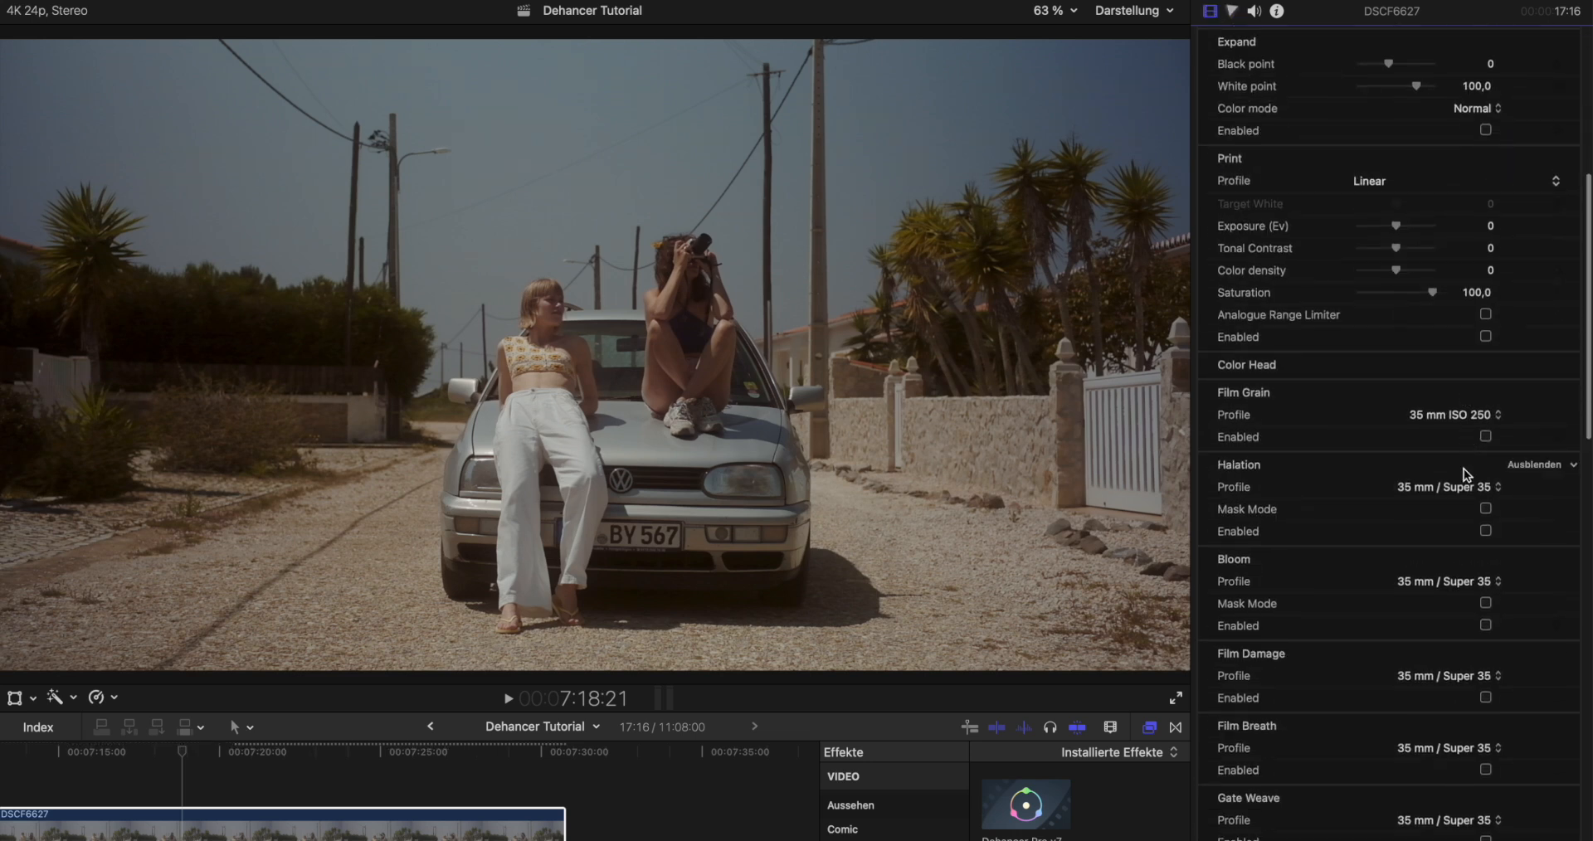
left_click(1458, 403)
left_click(1458, 406)
left_click(1458, 403)
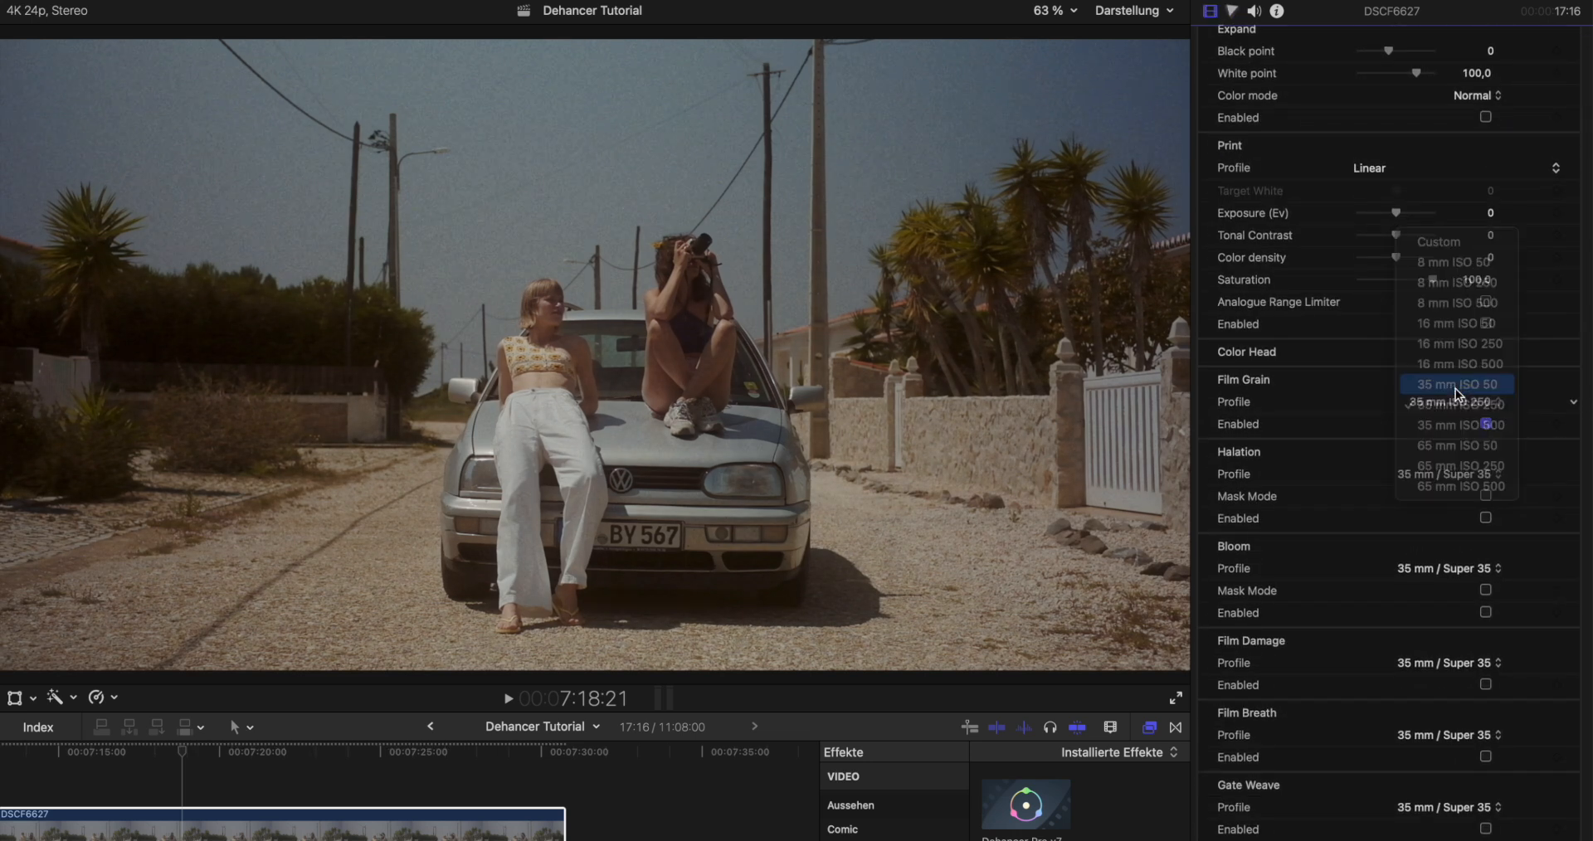
left_click(1456, 386)
left_click(1457, 398)
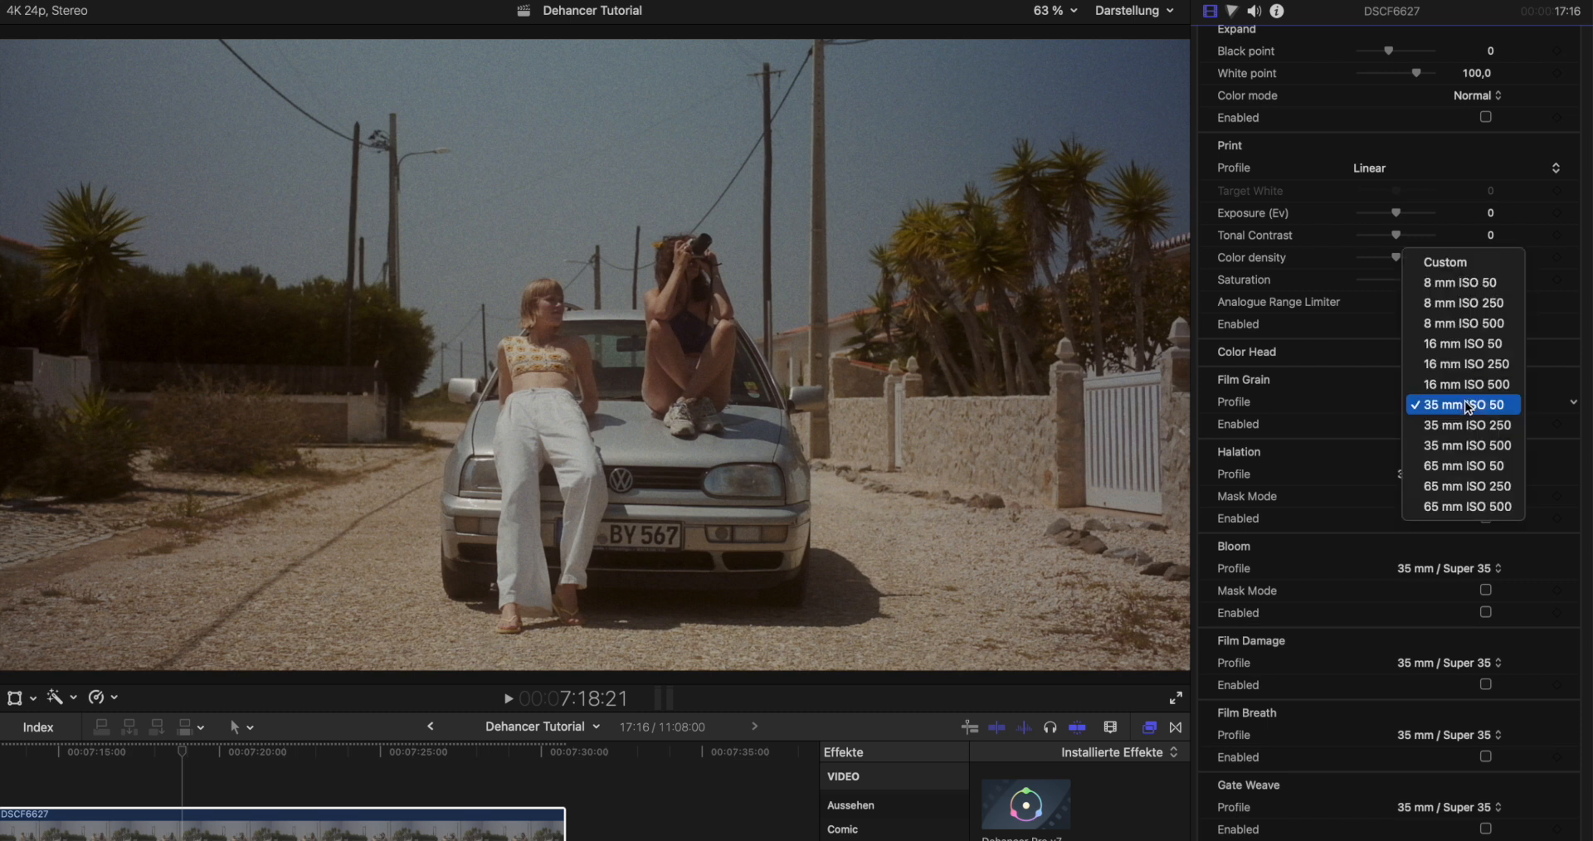
Change the grain profile to Custom and set amount, shadows and midtones to 15 and highlights to 10.
left_click(1448, 259)
scroll(1478, 496, "up", 3)
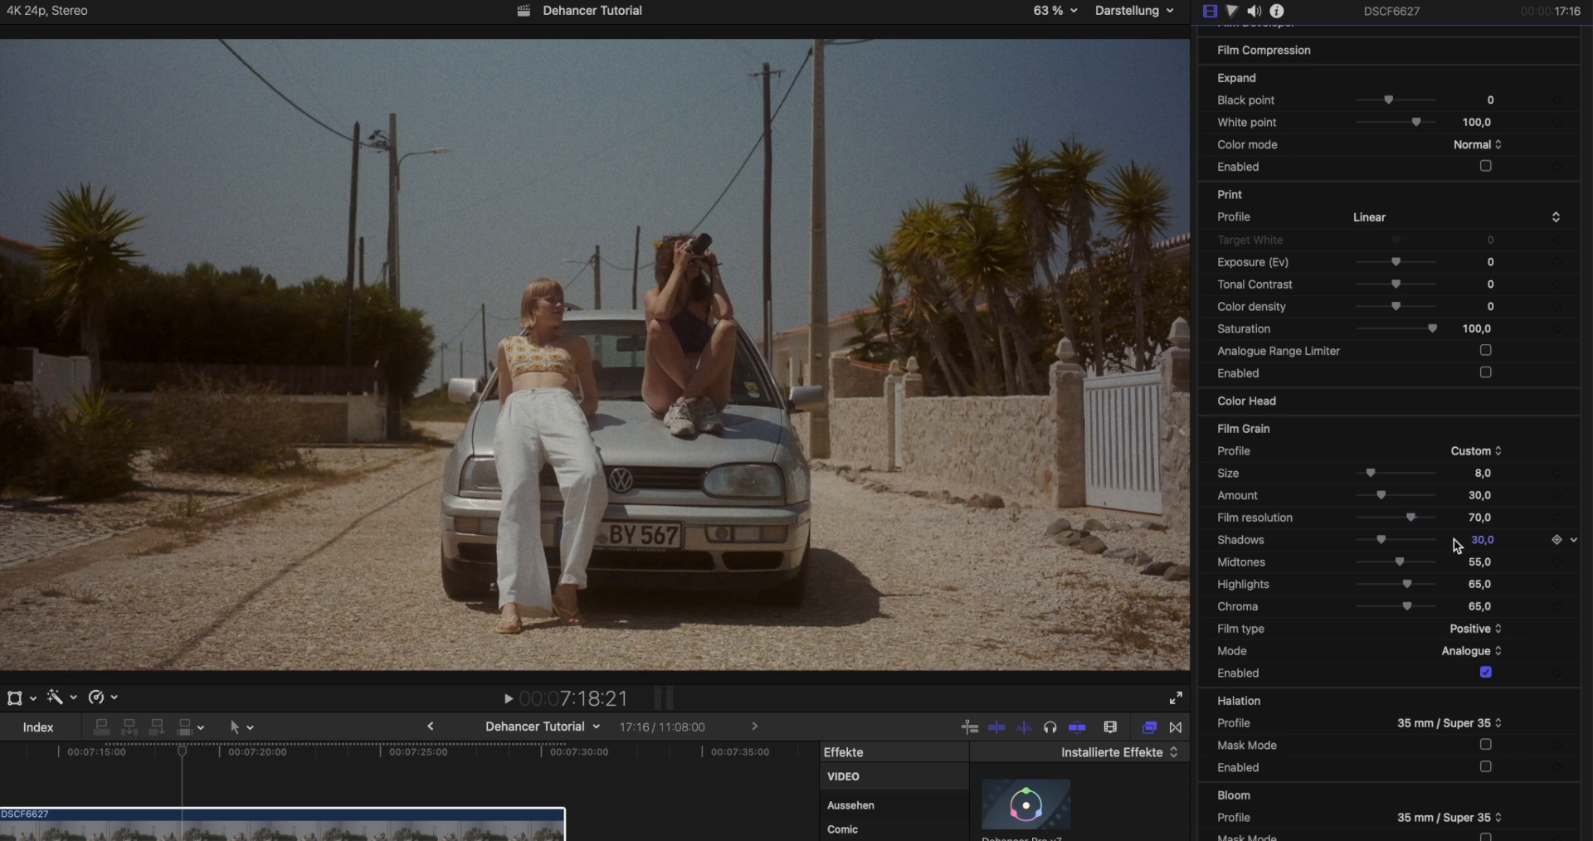
scroll(1458, 545, "up", 2)
scroll(1398, 568, "up", 1)
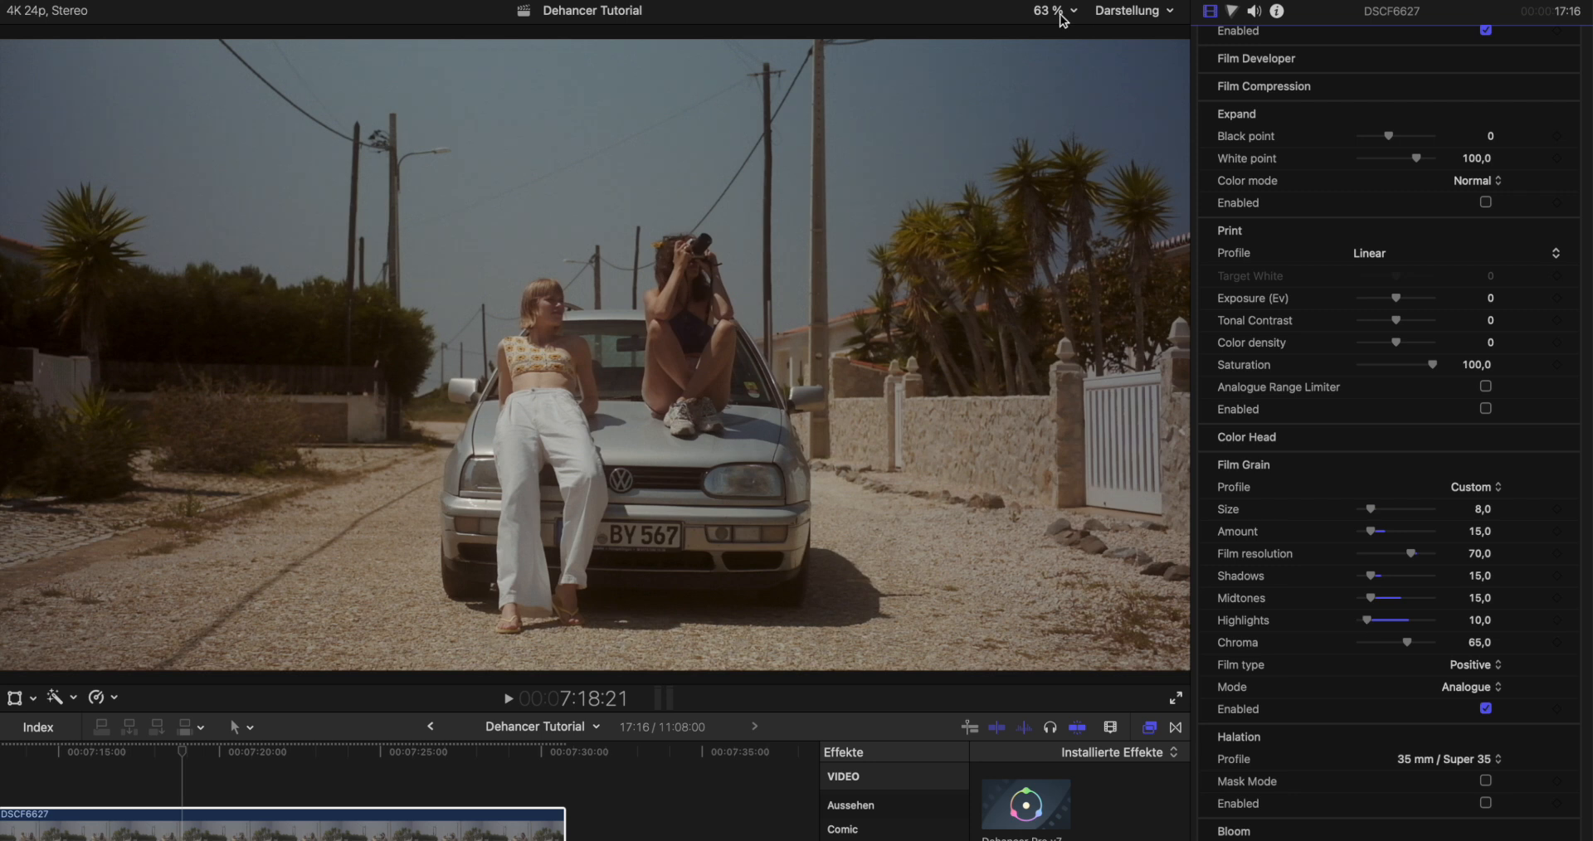
Enable Halation with the 35 mm / Super 35 profile and check its effect on the two women up close.
scroll(1469, 533, "down", 15)
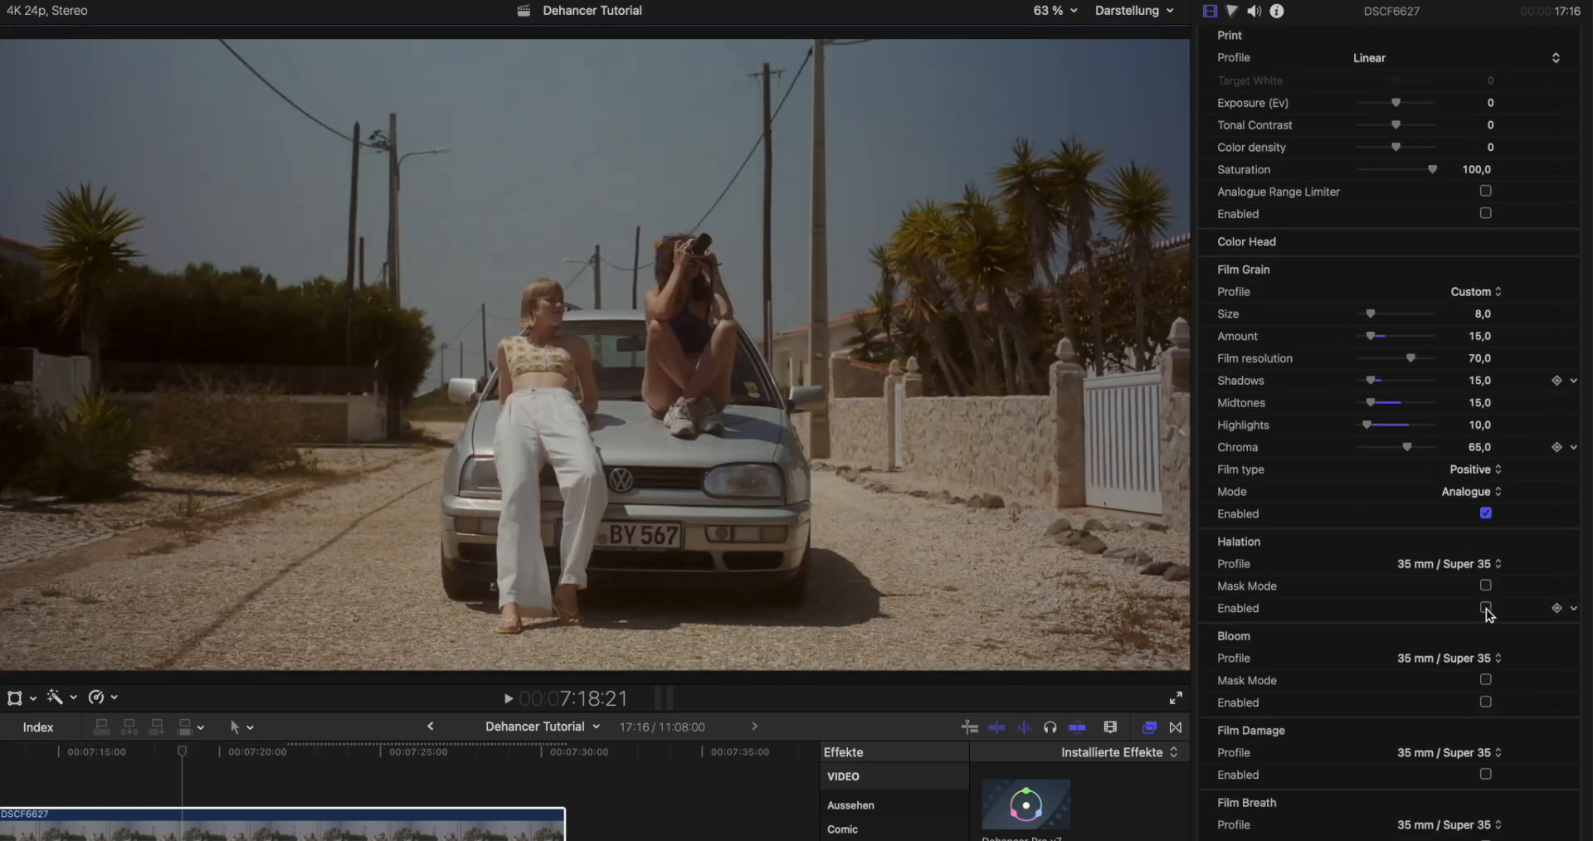
left_click(1047, 10)
left_click(1113, 168)
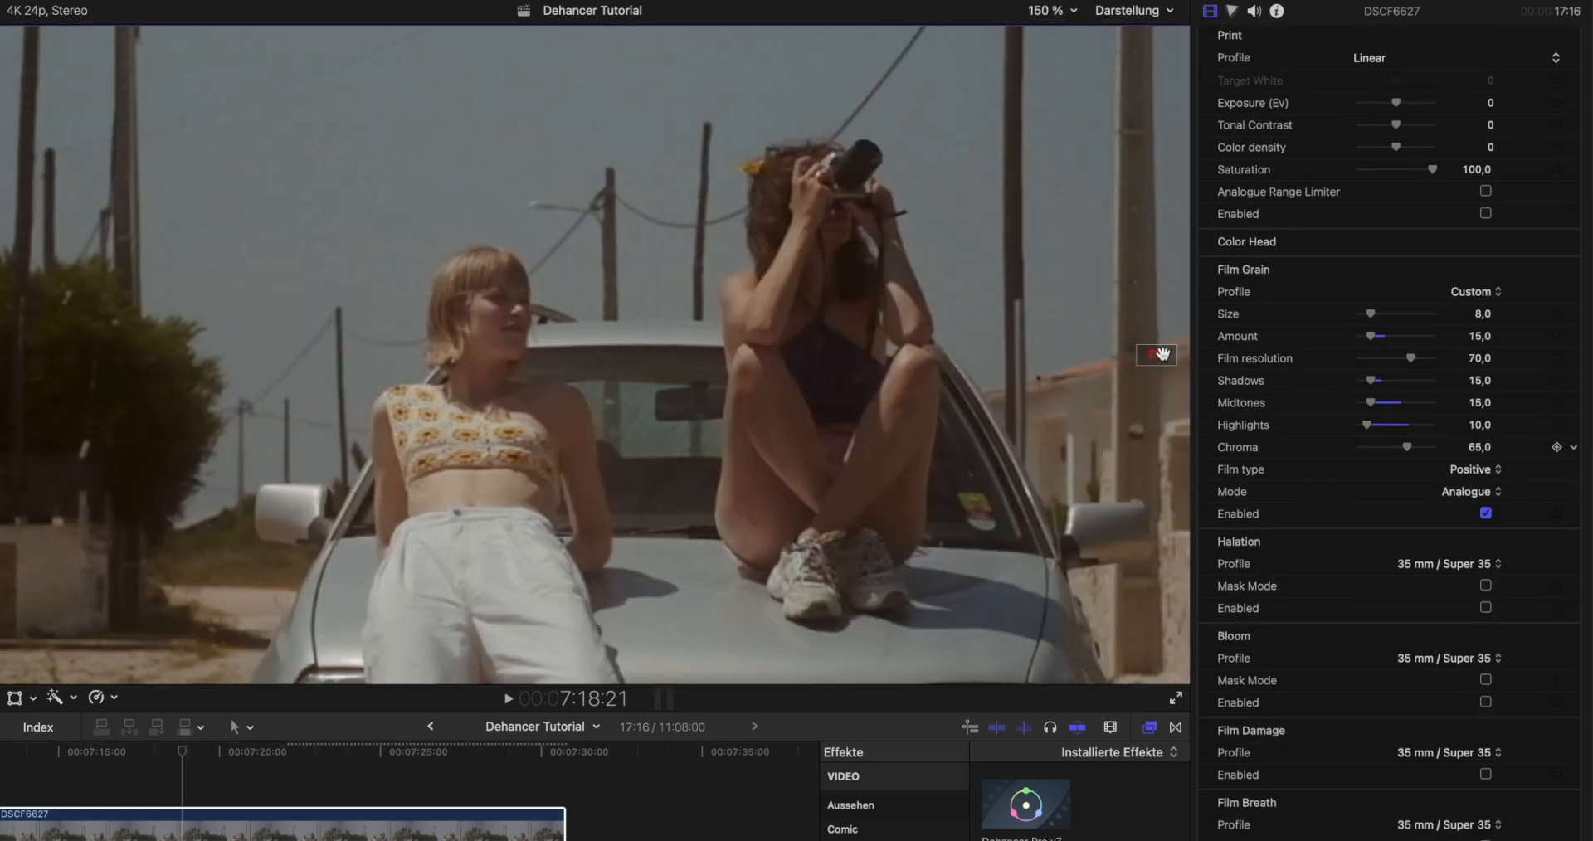
left_click(1485, 608)
scroll(1487, 613, "down", 8)
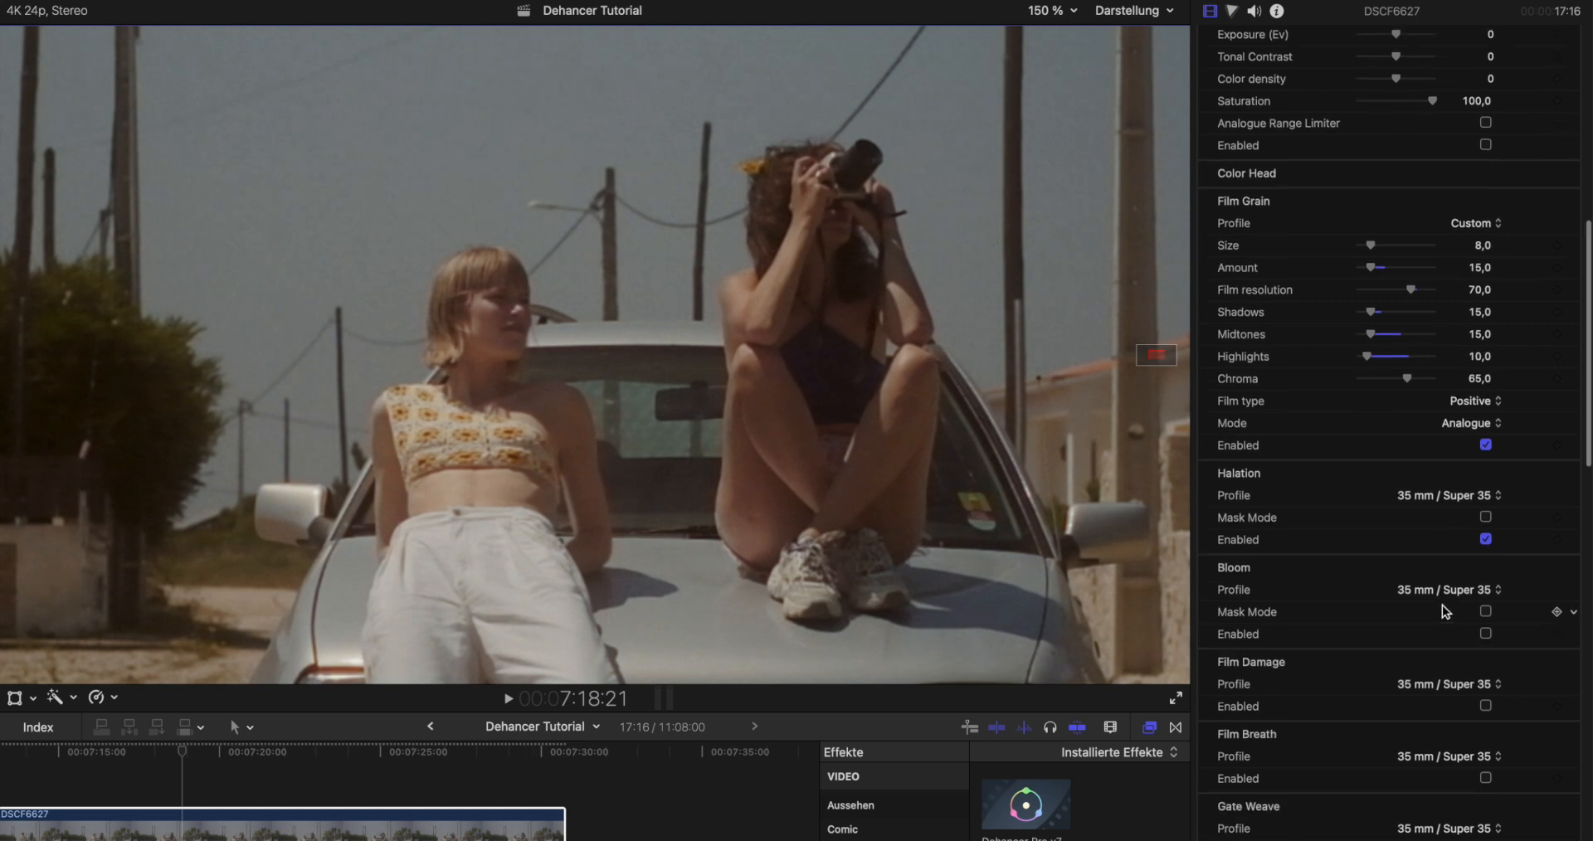
Enable Bloom and Film Damage, both with the 35 mm / Super 35 profile.
left_click(1047, 10)
left_click(1078, 33)
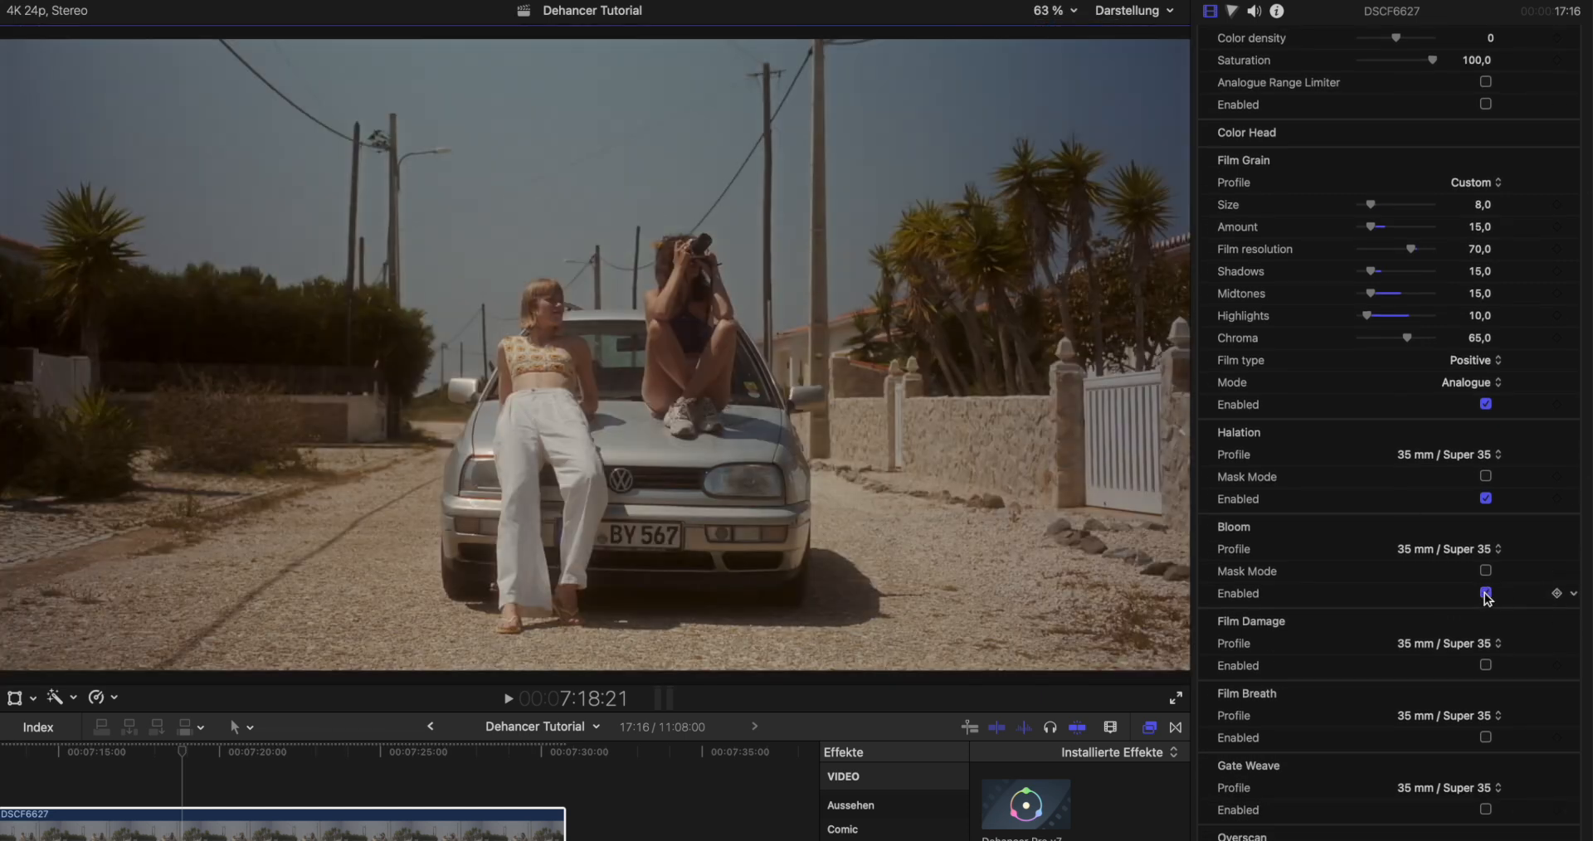
scroll(1486, 648, "up", 1)
left_click(1485, 703)
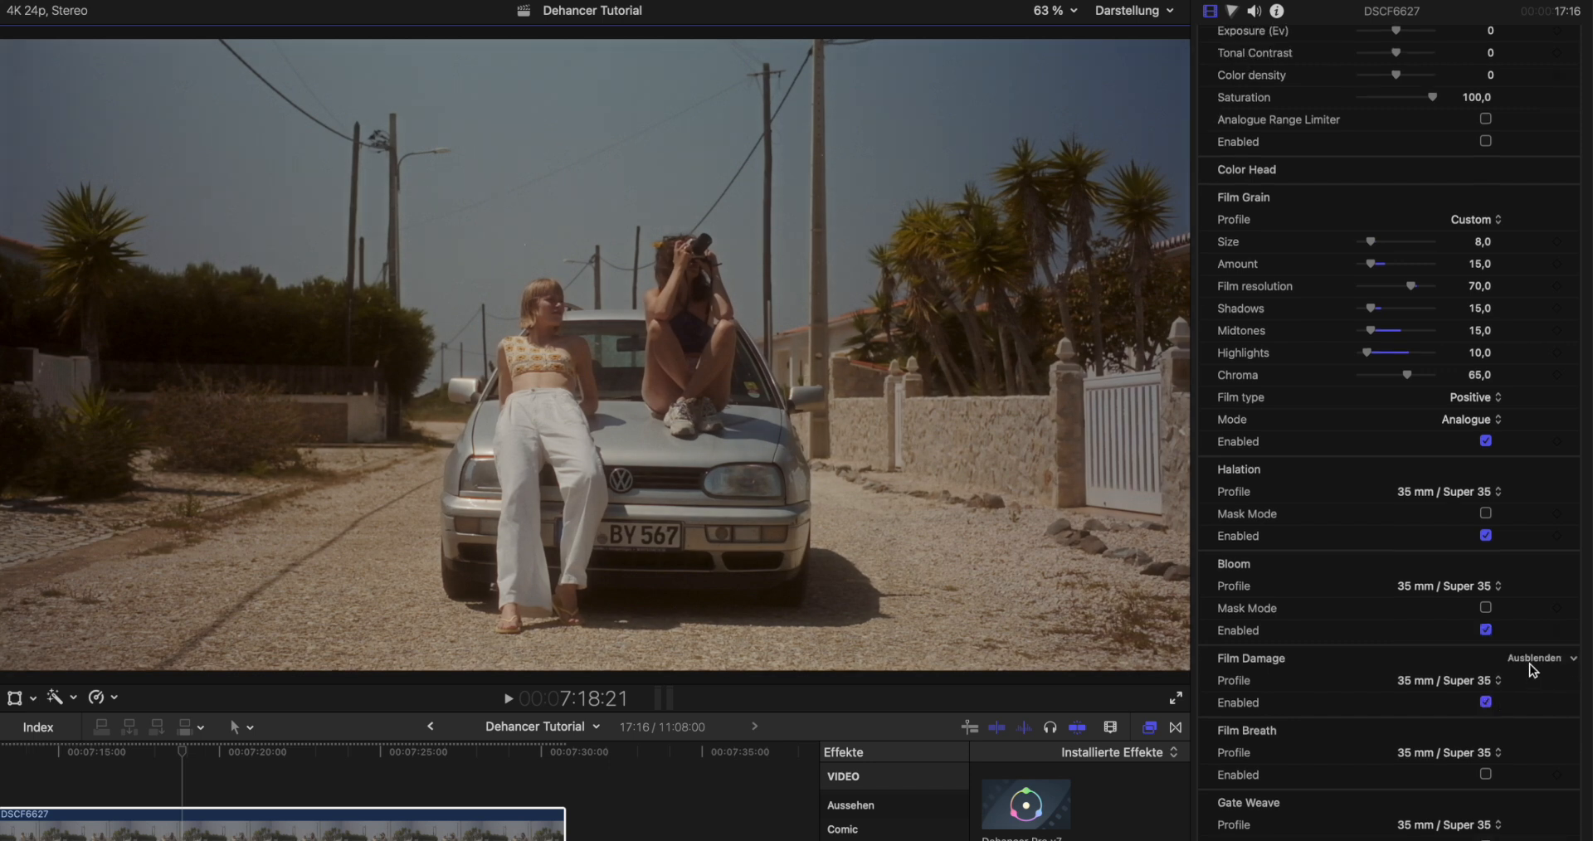
Reopen the clip's color wheels correction.
scroll(1532, 671, "down", 8)
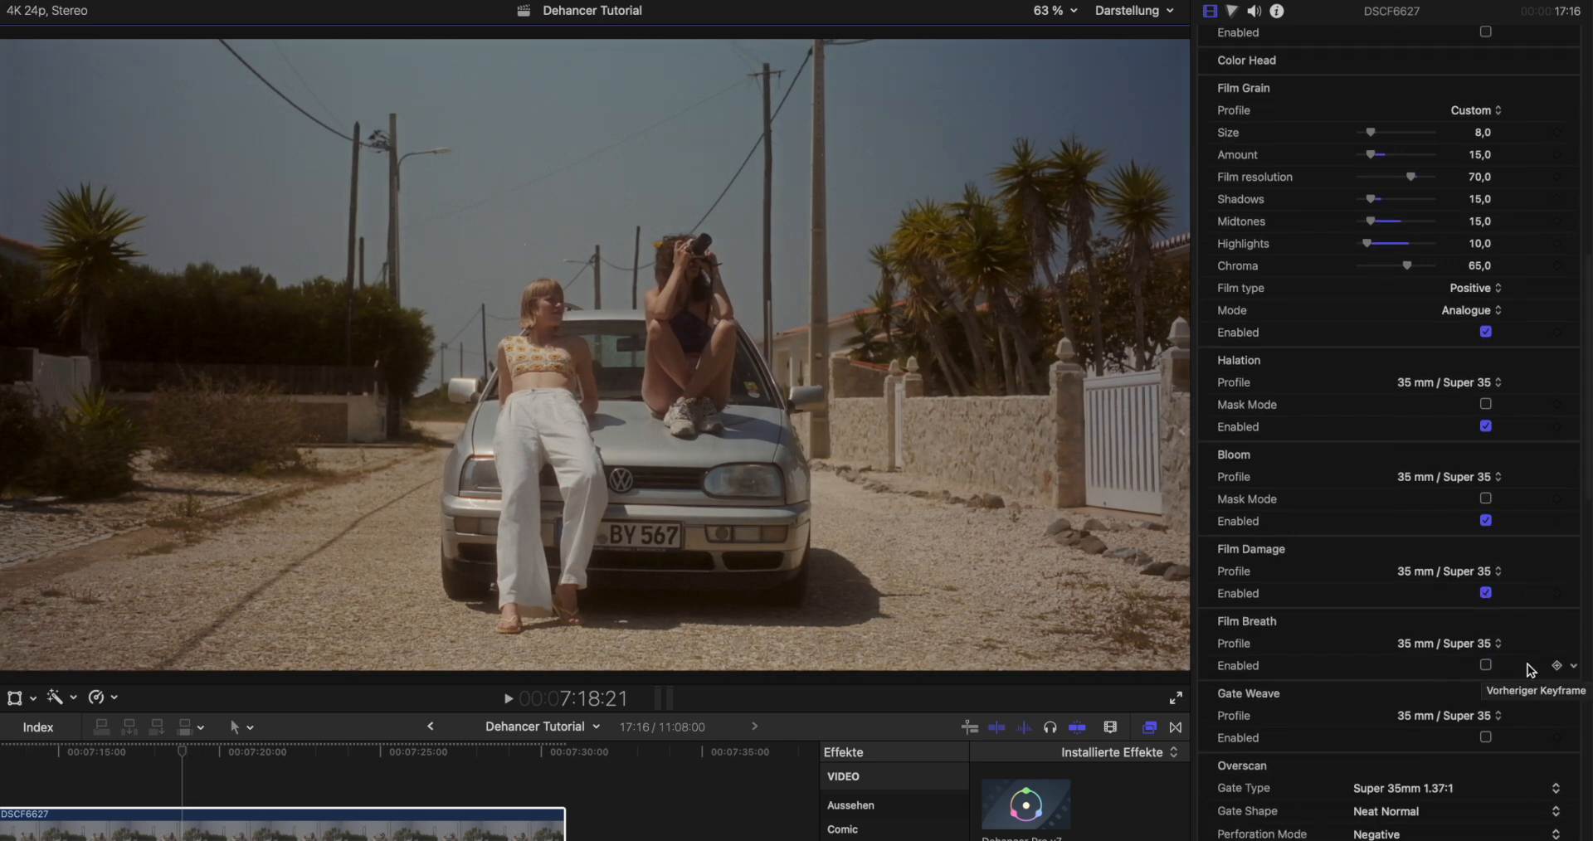
left_click(1233, 11)
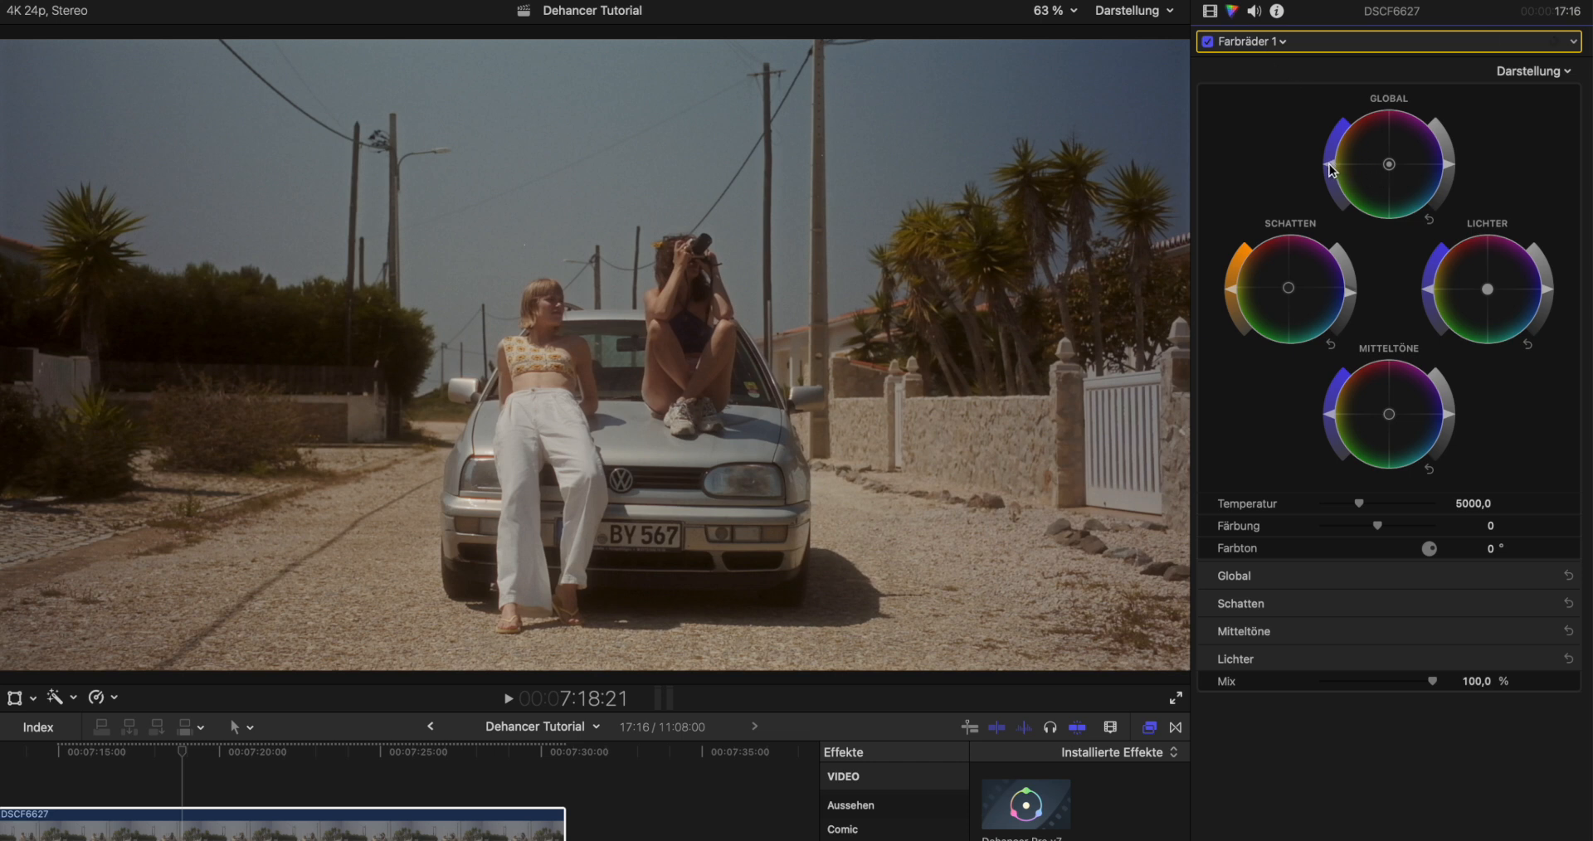